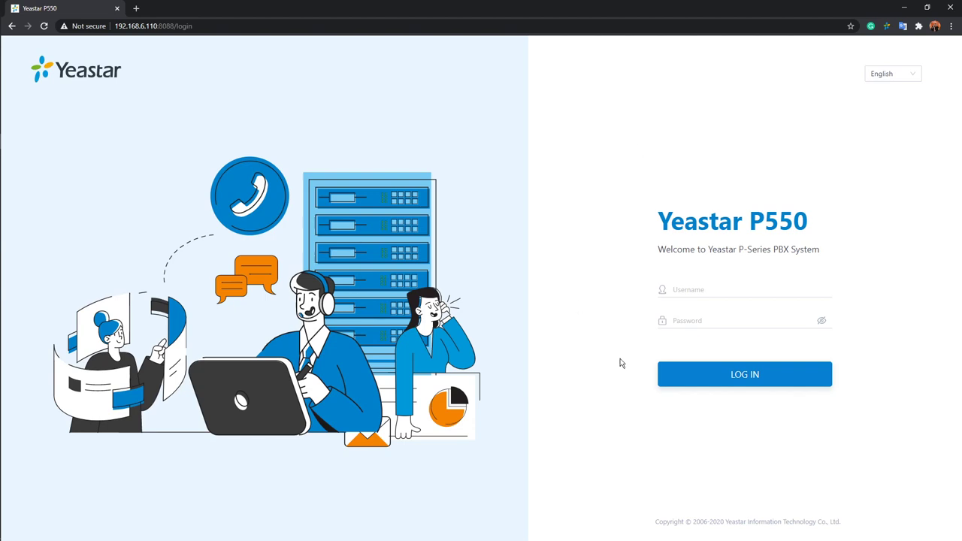
Log in to the PBX portal as 'admin', revealing the password to verify it first.
click(734, 290)
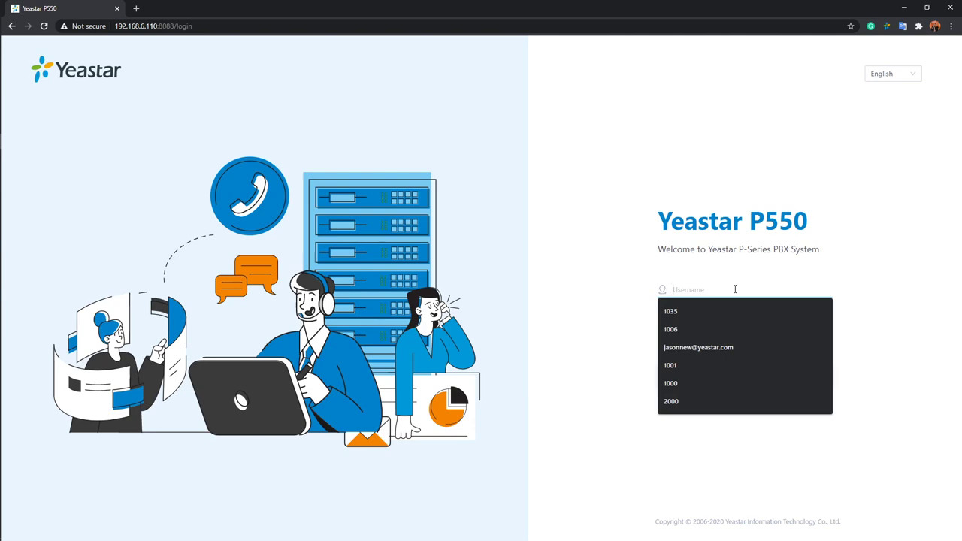
text(admin)
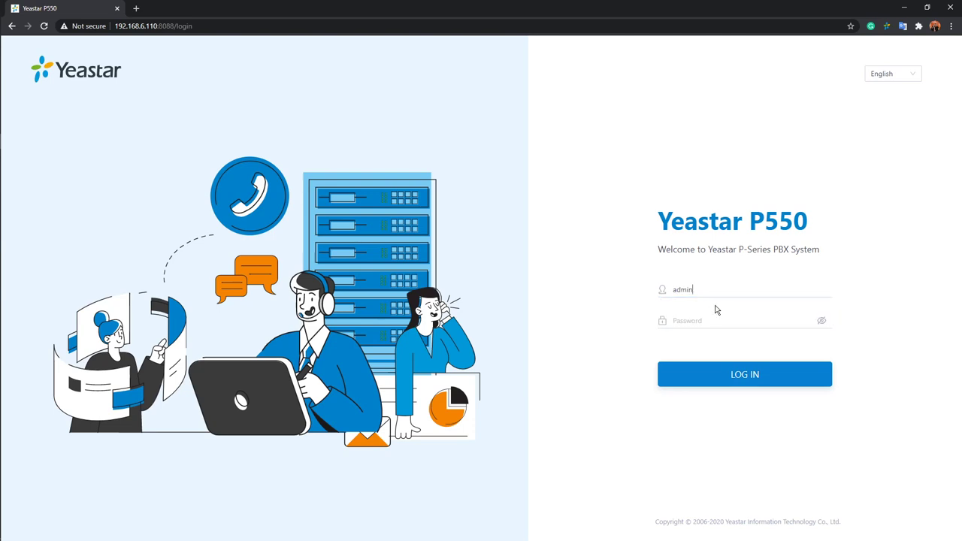
click(715, 319)
text(**********)
click(821, 321)
click(743, 381)
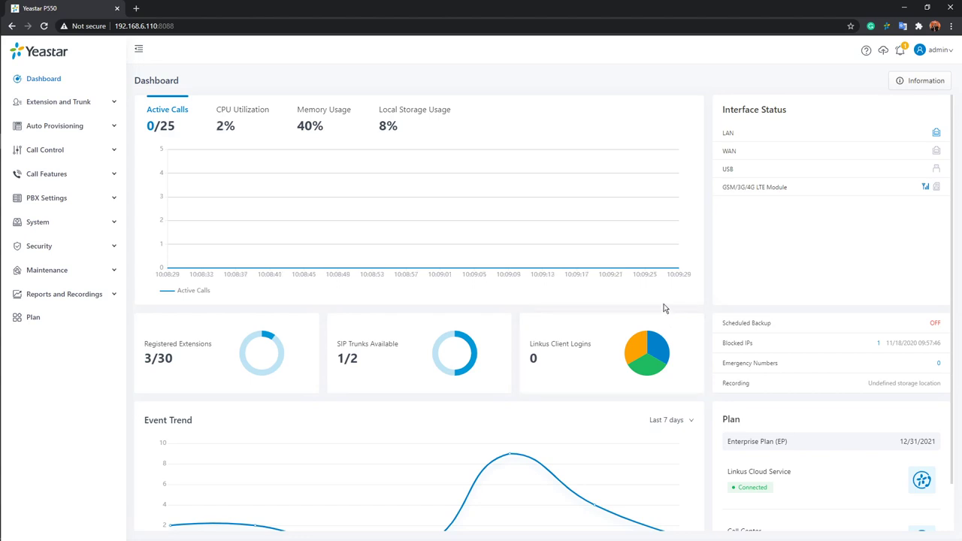
Scroll the Dashboard to review the Event Trend and Enterprise Plan, then return to the top.
scroll(698, 300, down, 1)
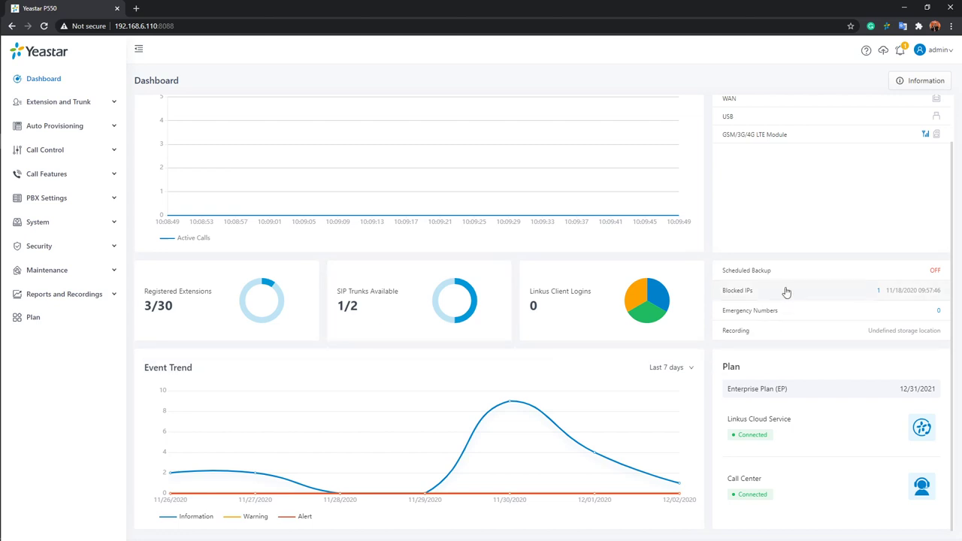
scroll(781, 286, up, 1)
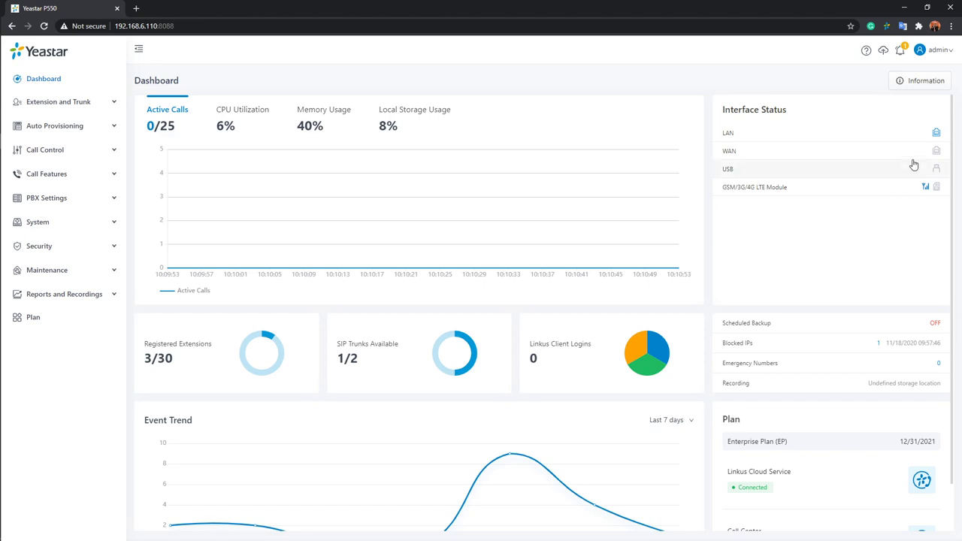
Open Administrator Settings from the admin account menu at the top right.
click(948, 54)
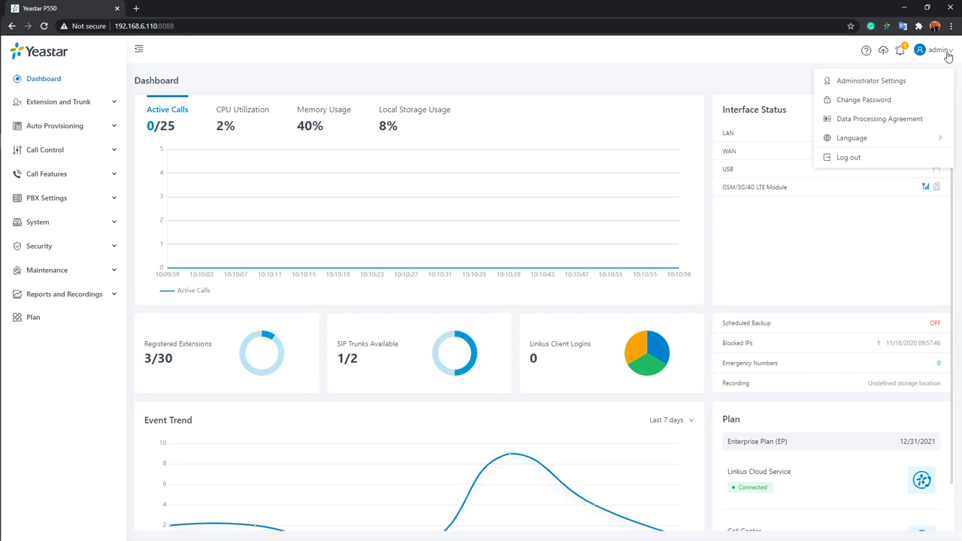
click(871, 81)
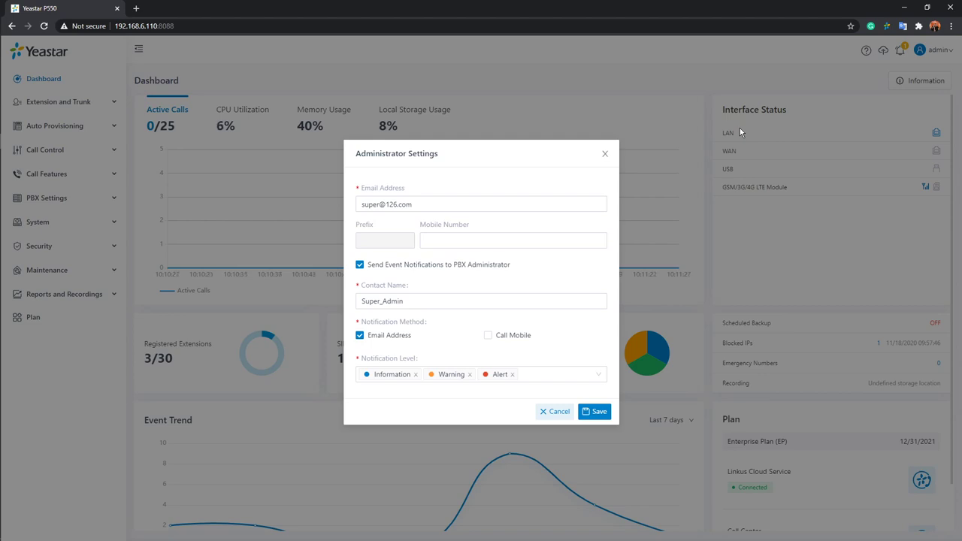
Inspect the mobile number, contact name and notification level fields, then cancel without saving.
click(520, 246)
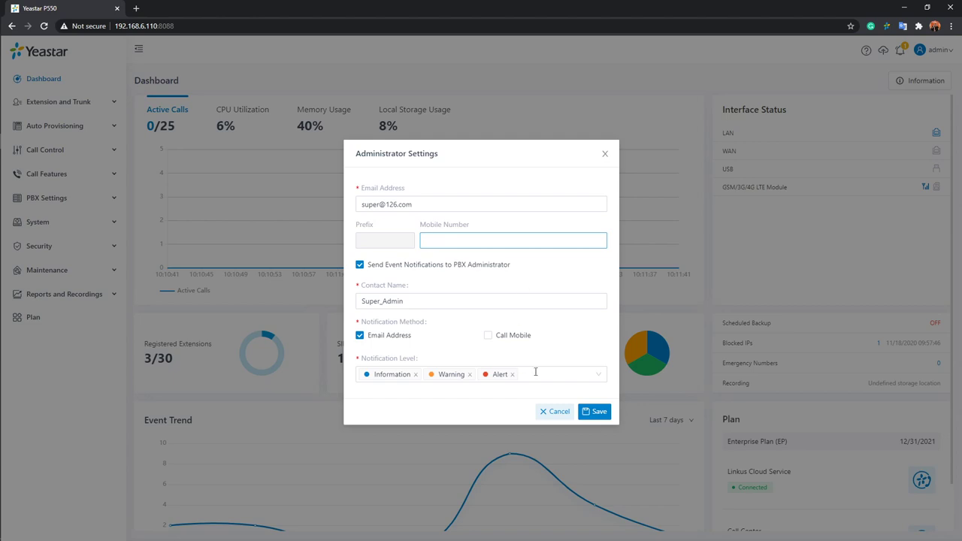
click(450, 301)
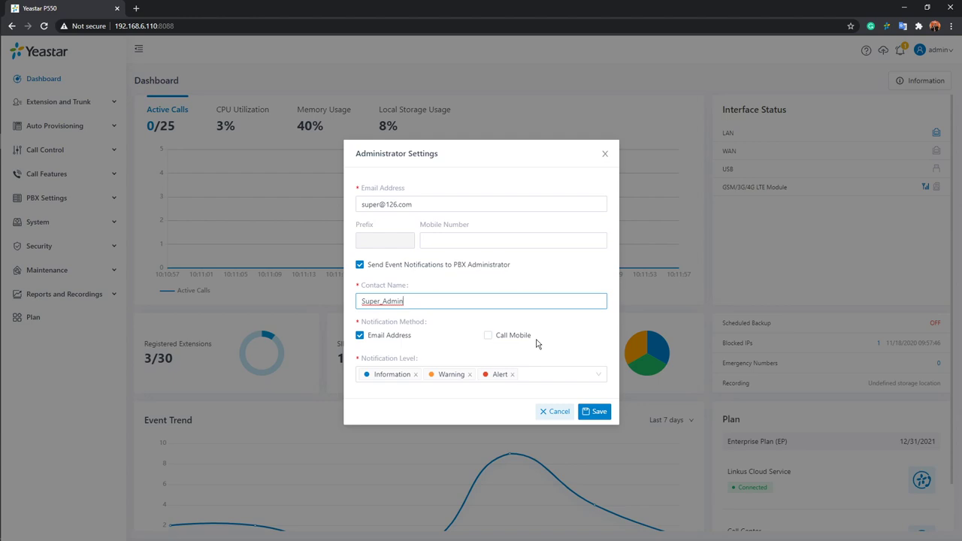
click(575, 378)
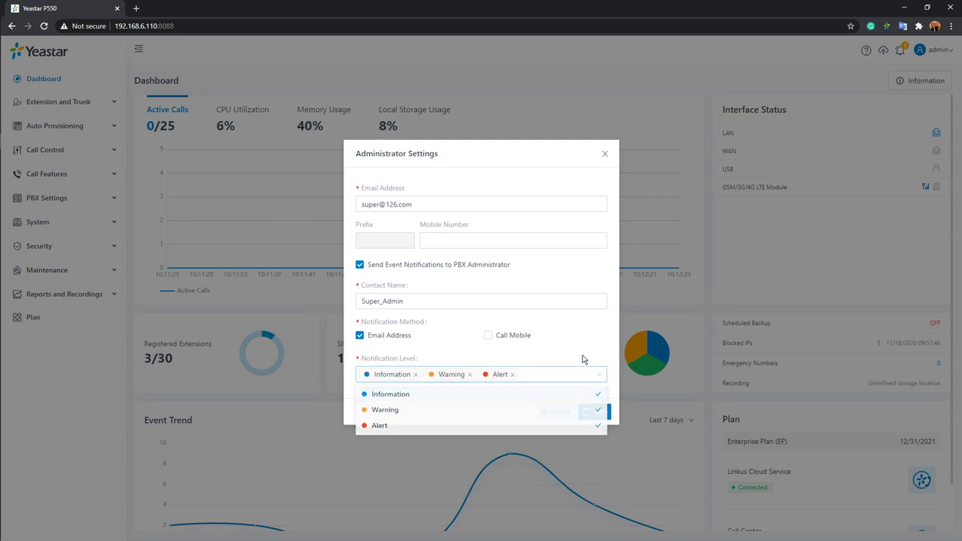
click(582, 362)
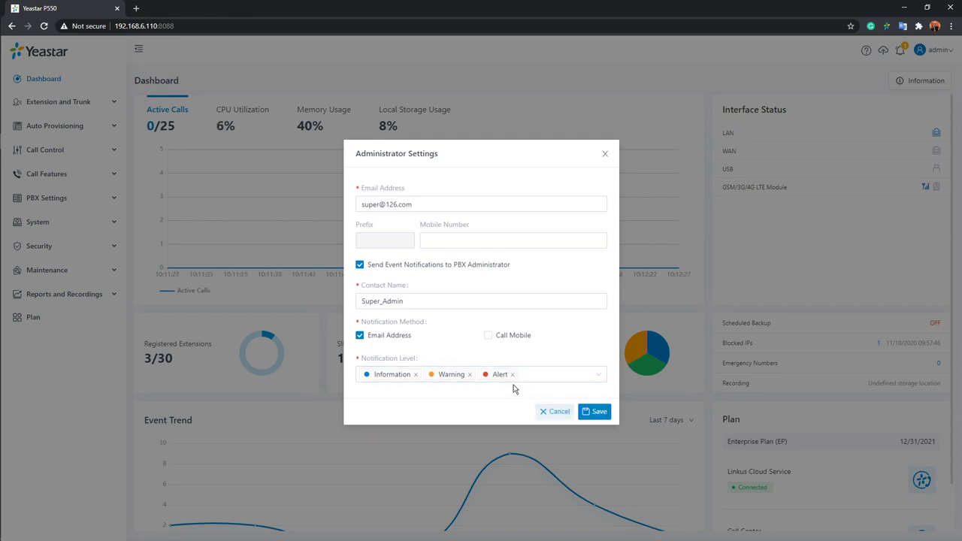
click(559, 412)
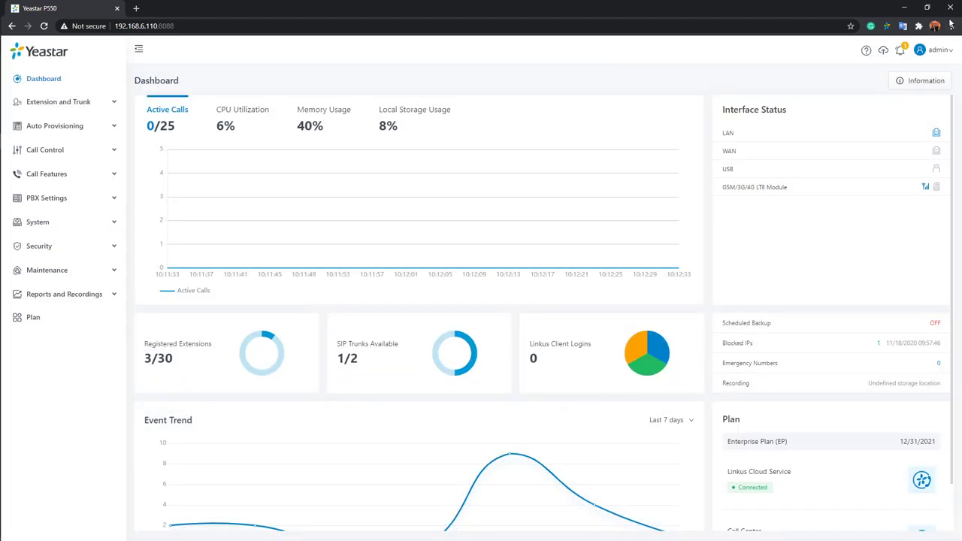
click(944, 54)
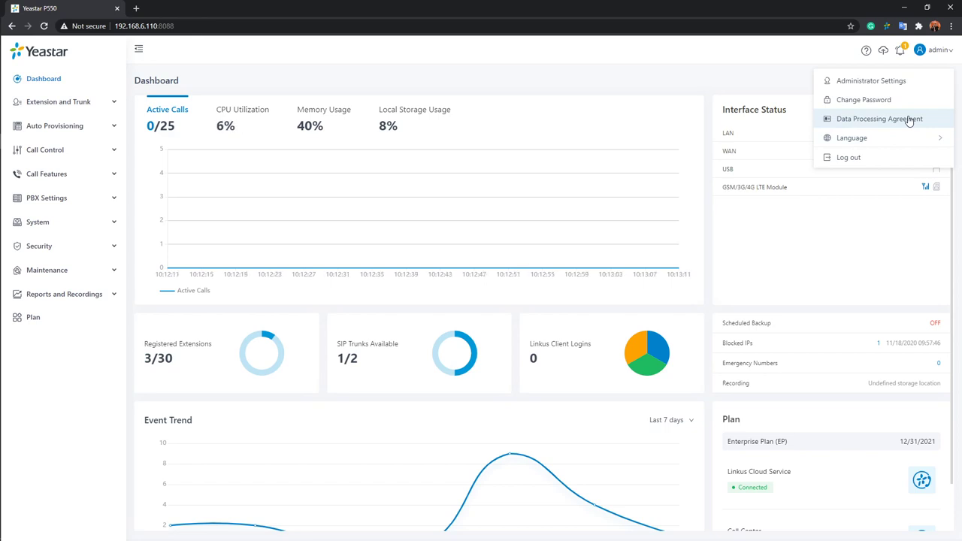
mouse_move(888, 142)
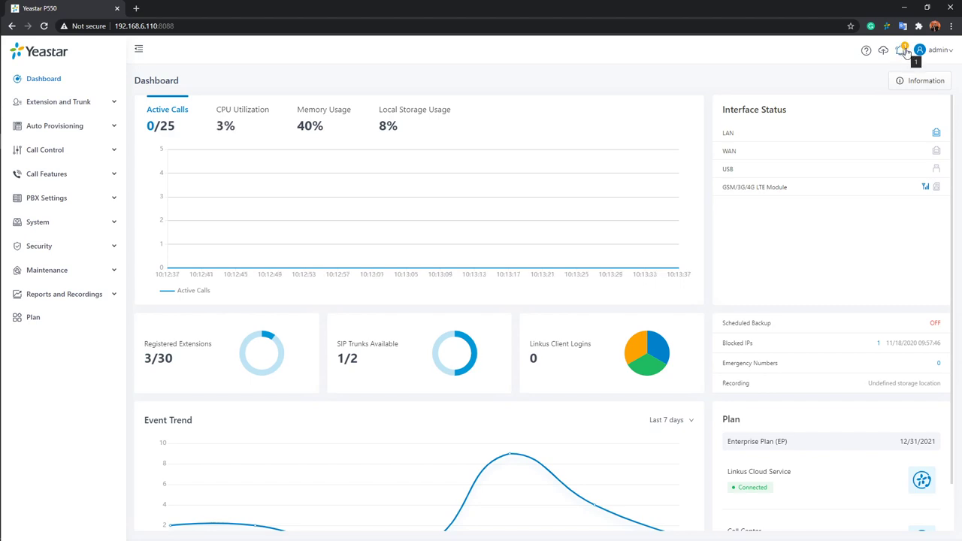
Open the Event Logs and mark all three login events as read.
click(900, 52)
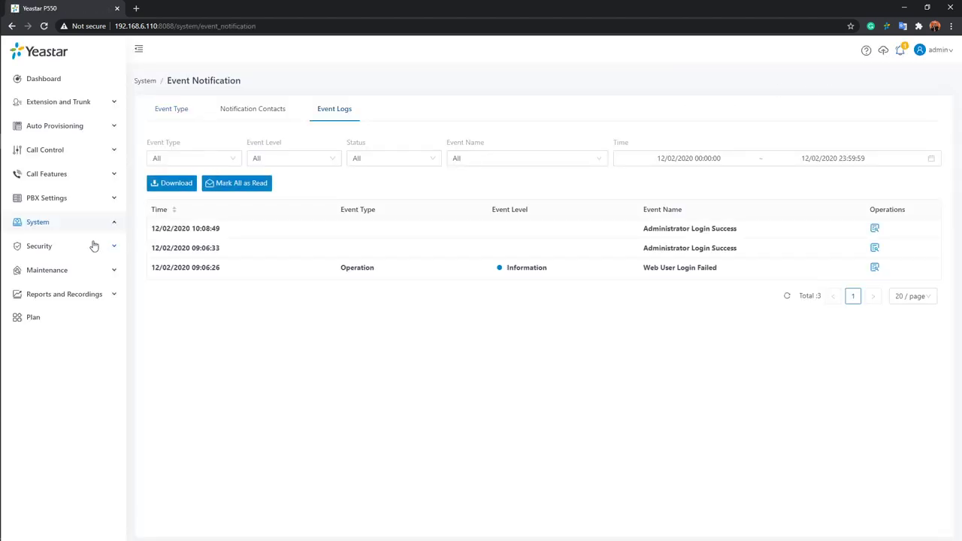
click(61, 225)
click(102, 230)
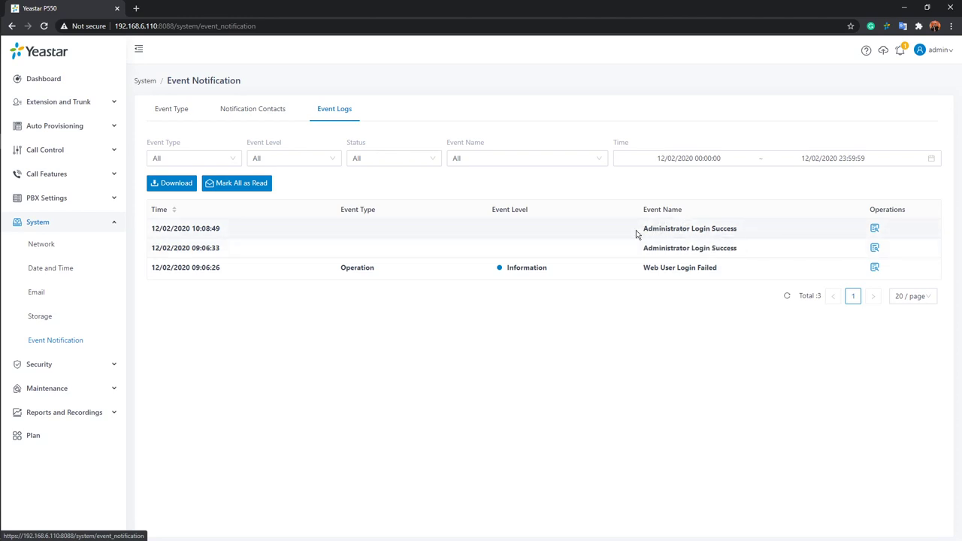
click(242, 188)
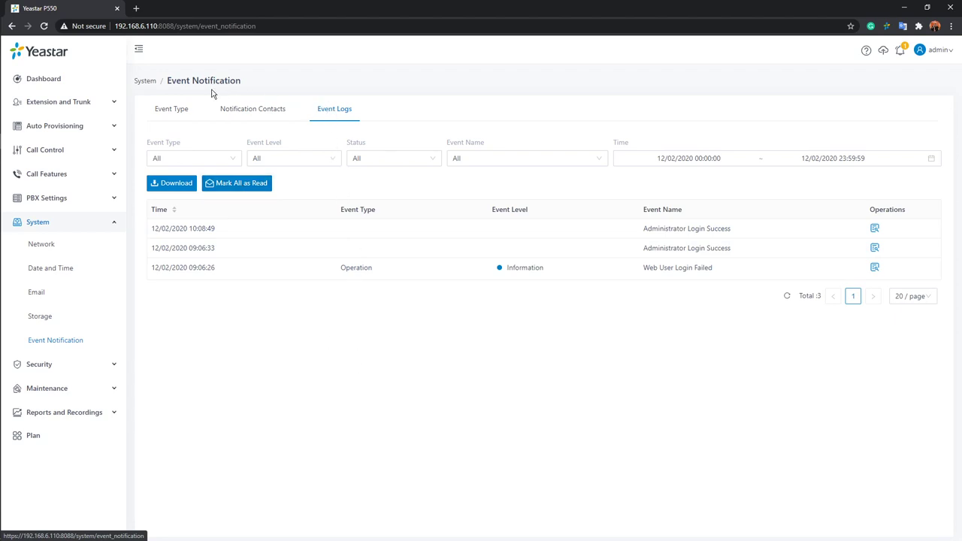
click(173, 109)
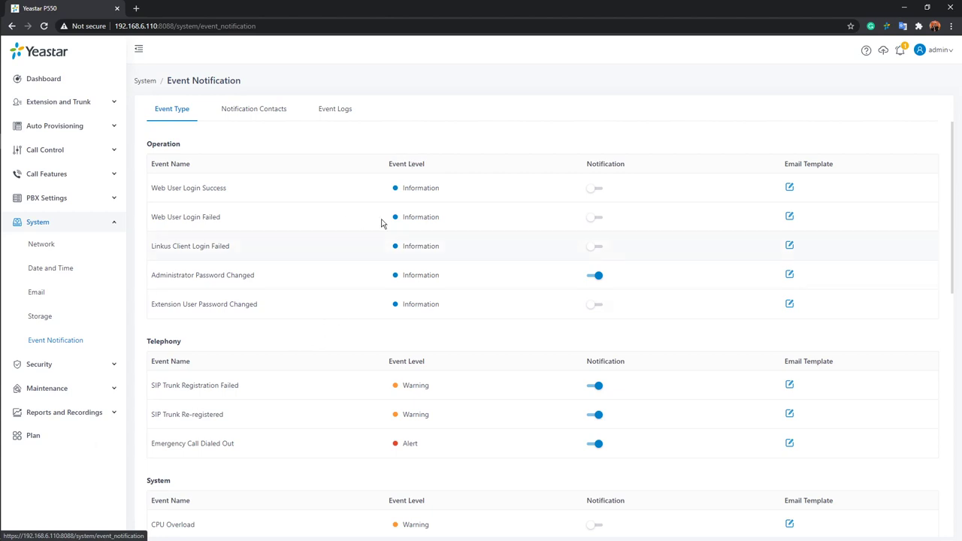
scroll(409, 218, down, 2)
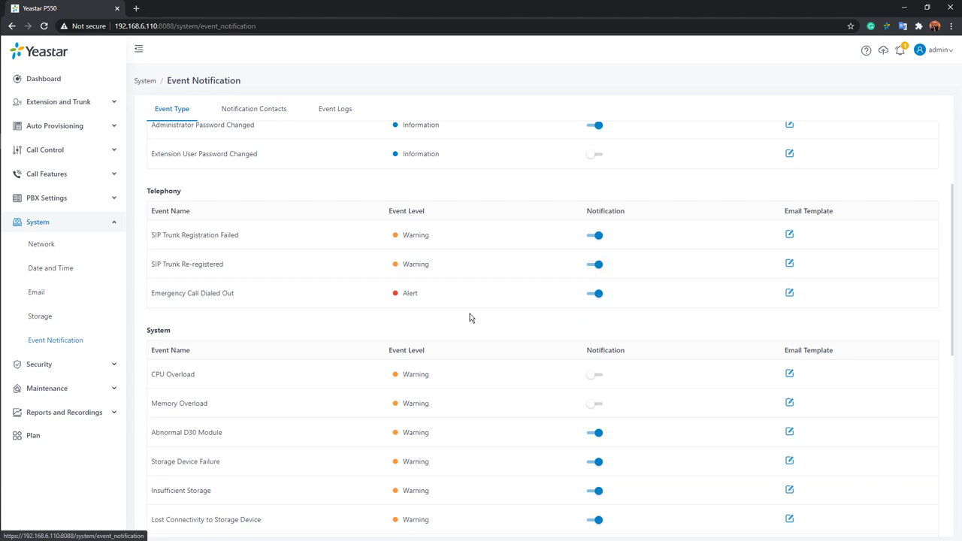
scroll(429, 300, up, 2)
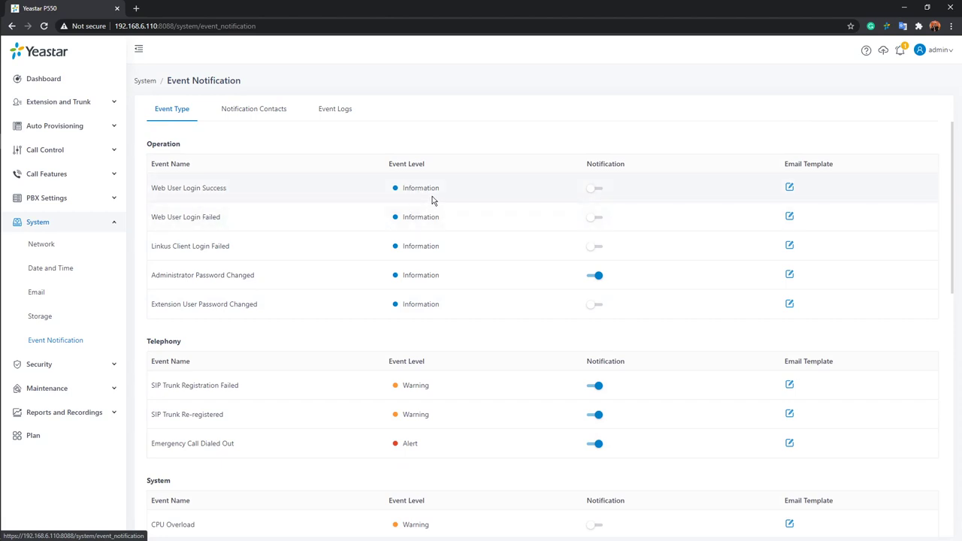
scroll(432, 199, down, 2)
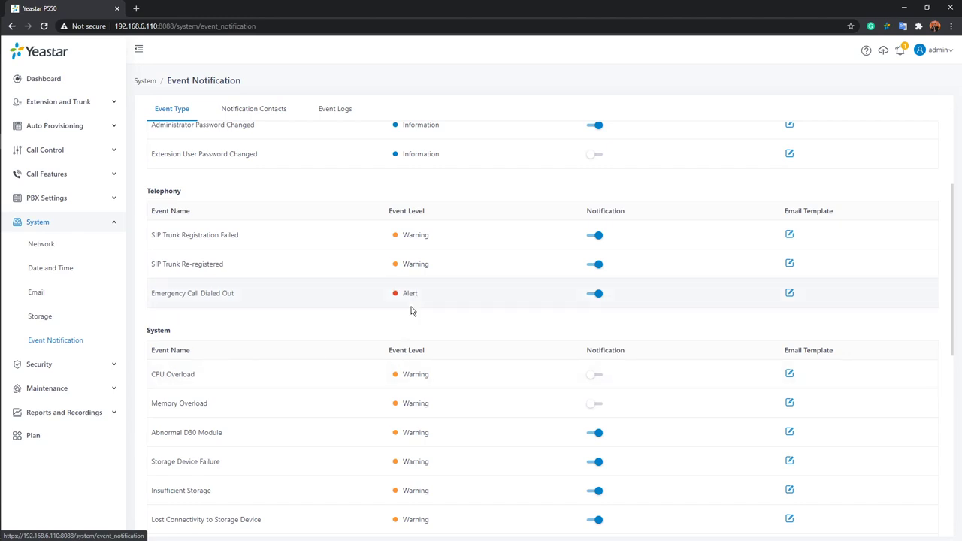
scroll(483, 339, down, 6)
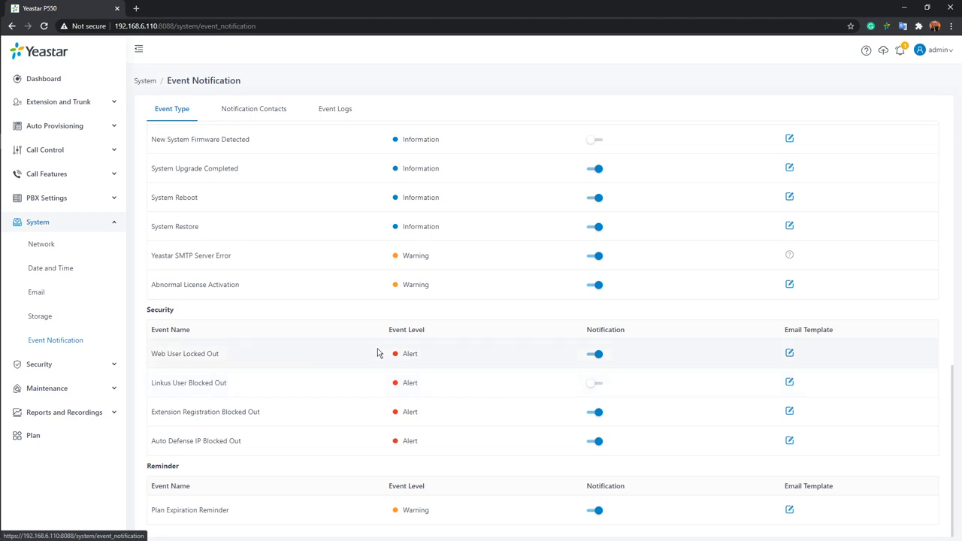
scroll(376, 356, up, 10)
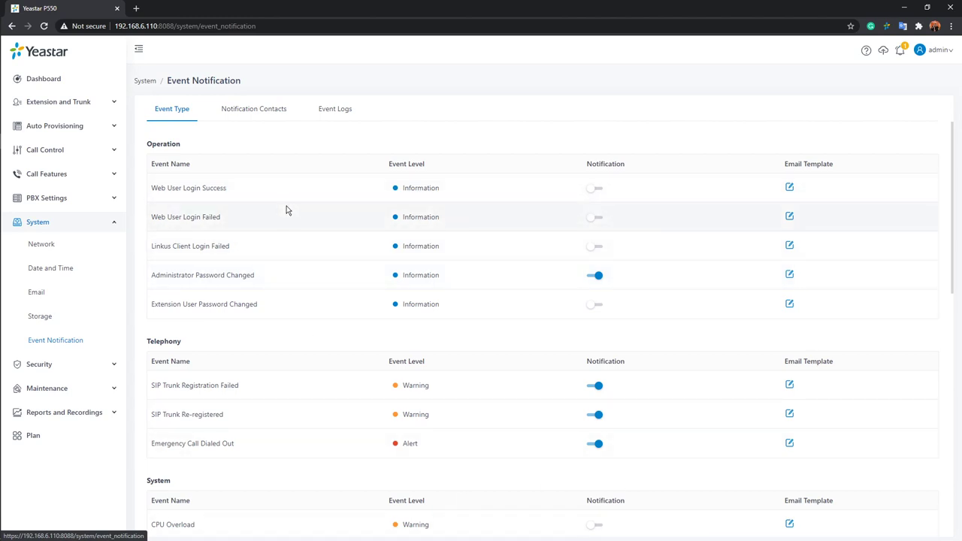
click(789, 188)
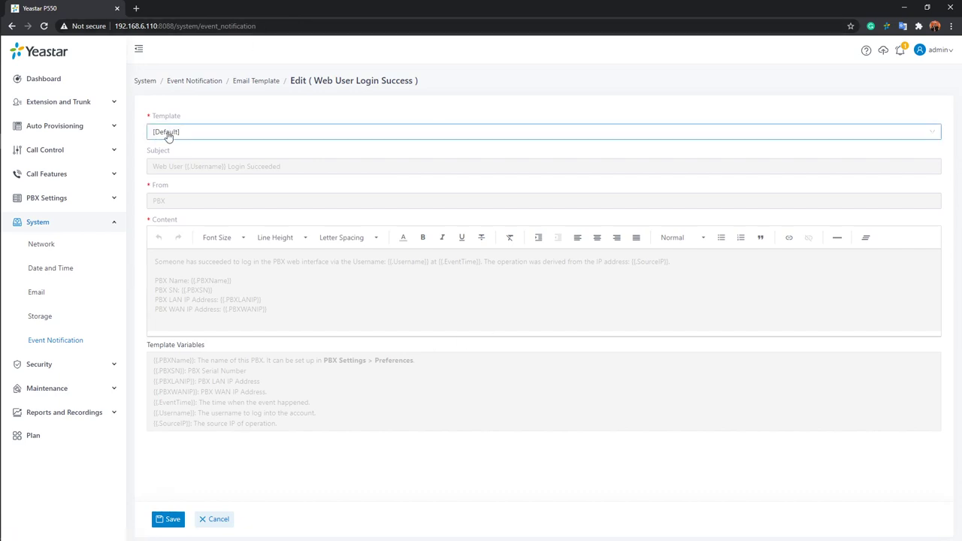
click(216, 139)
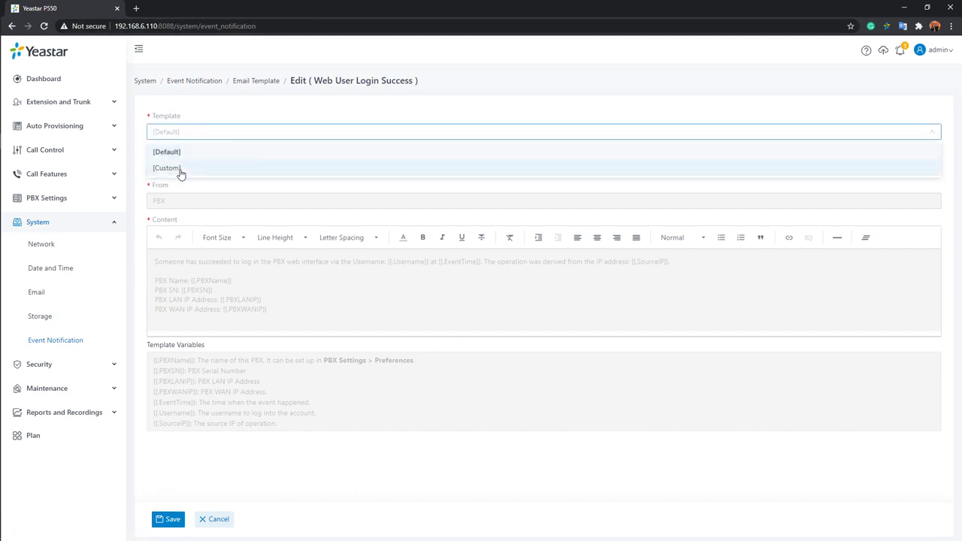
click(180, 170)
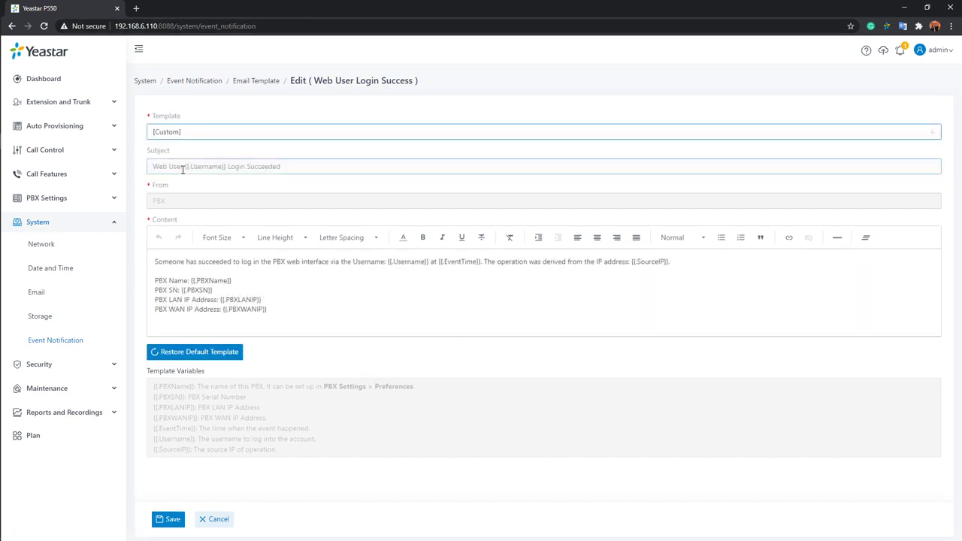
click(360, 314)
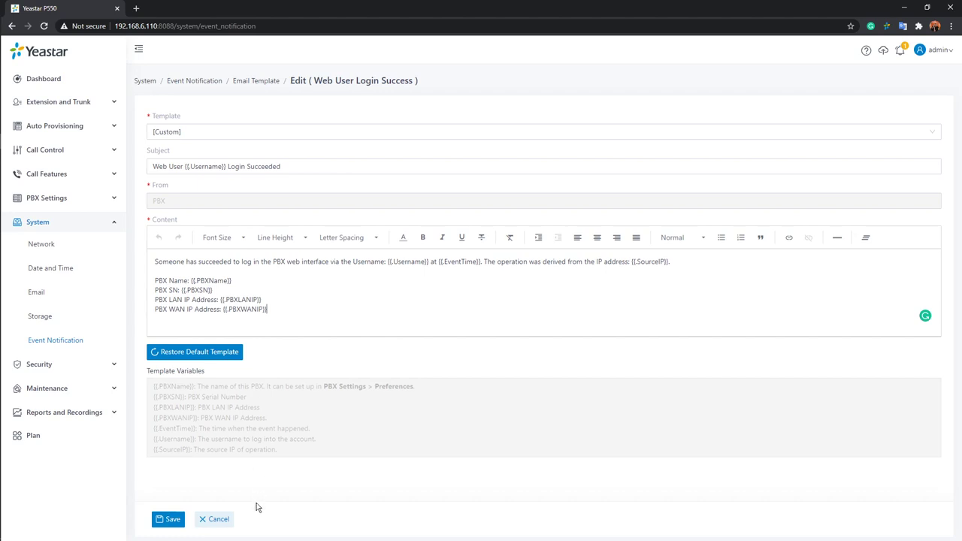
click(228, 526)
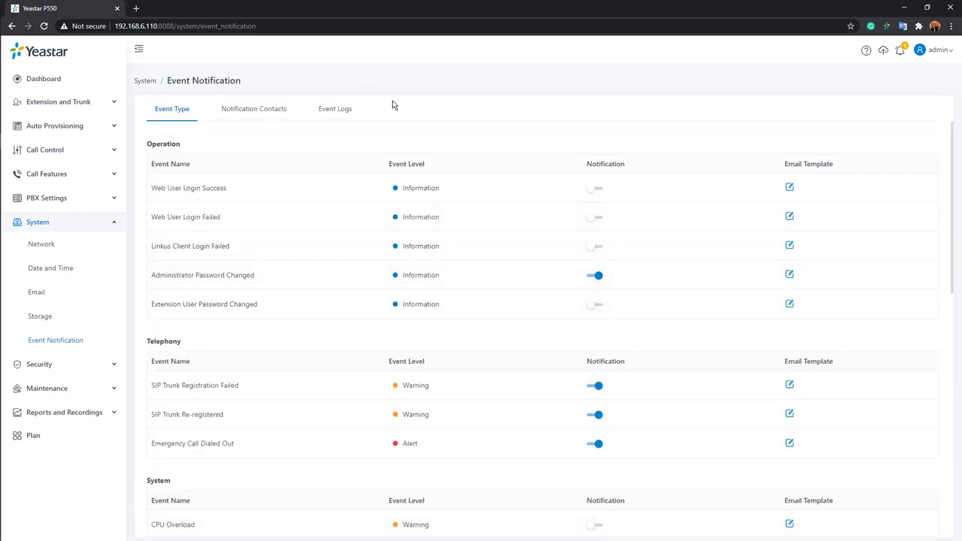
Show the Notification Contacts list and briefly view the help menu.
click(260, 118)
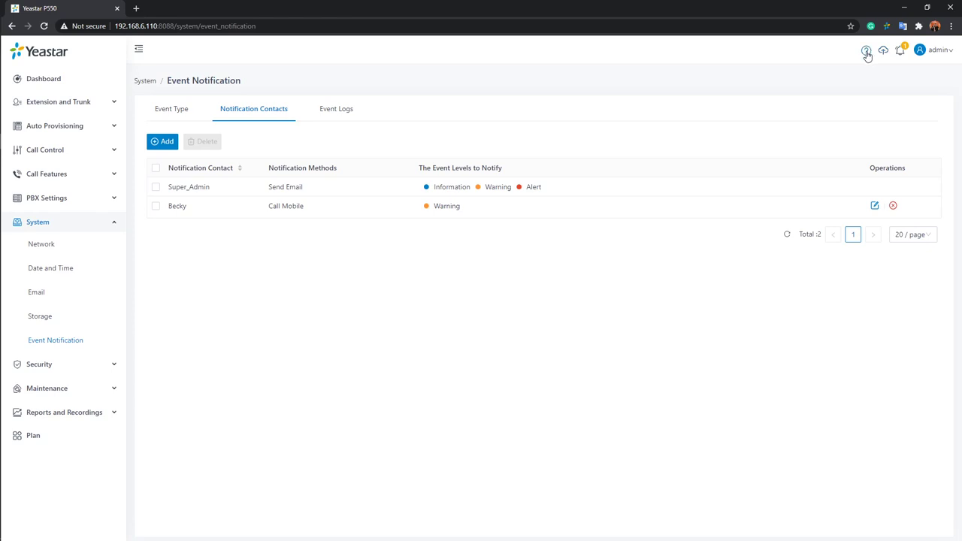
click(866, 53)
Open System > Network basic settings and keep the Ethernet mode as Single.
click(52, 247)
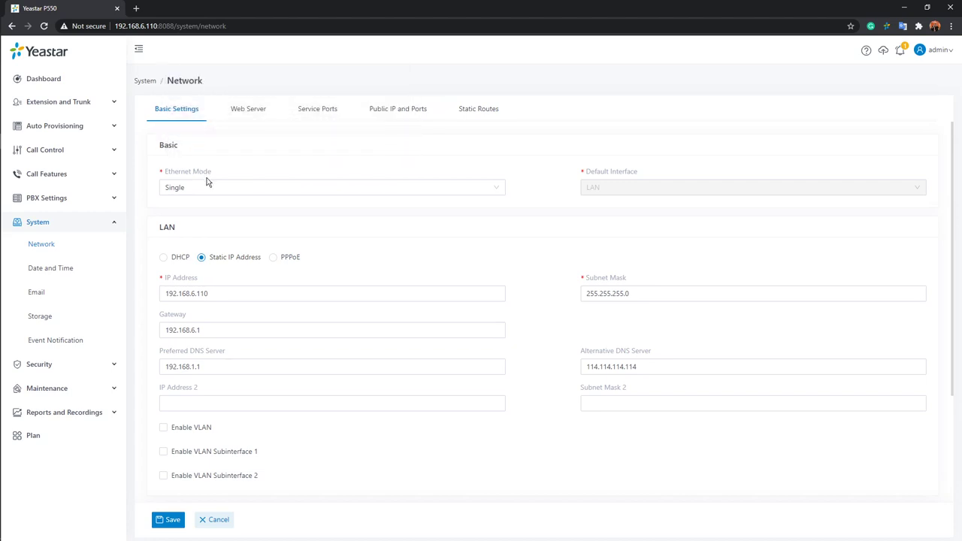
mouse_move(203, 178)
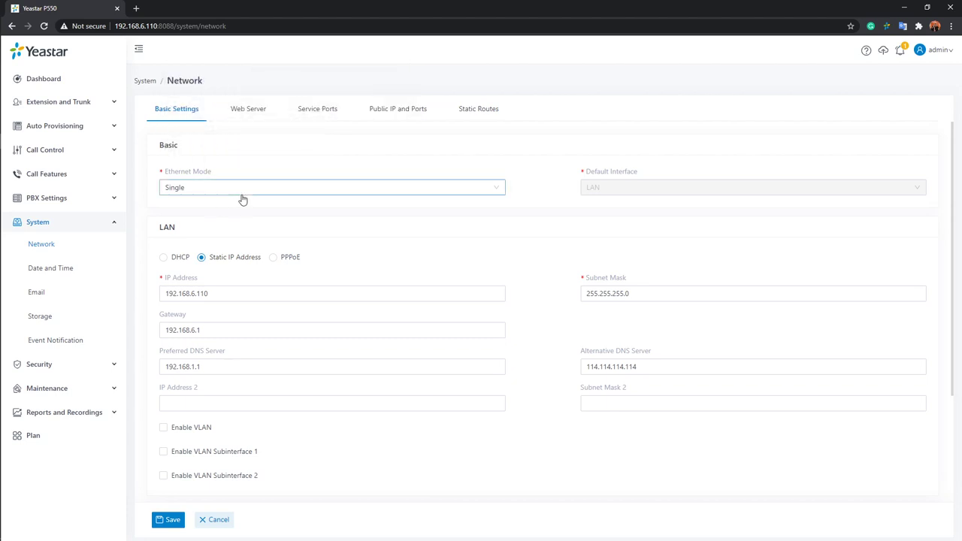
click(207, 193)
click(192, 210)
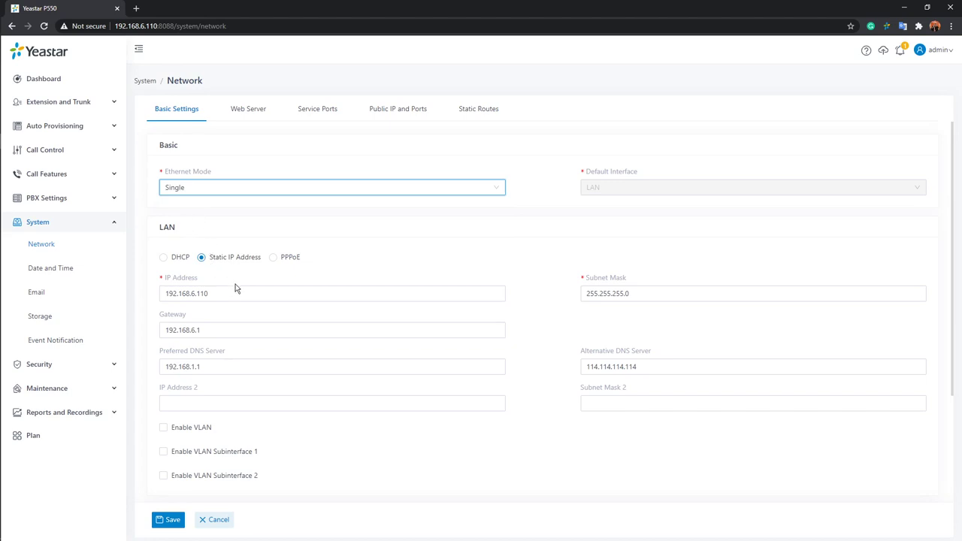
click(163, 258)
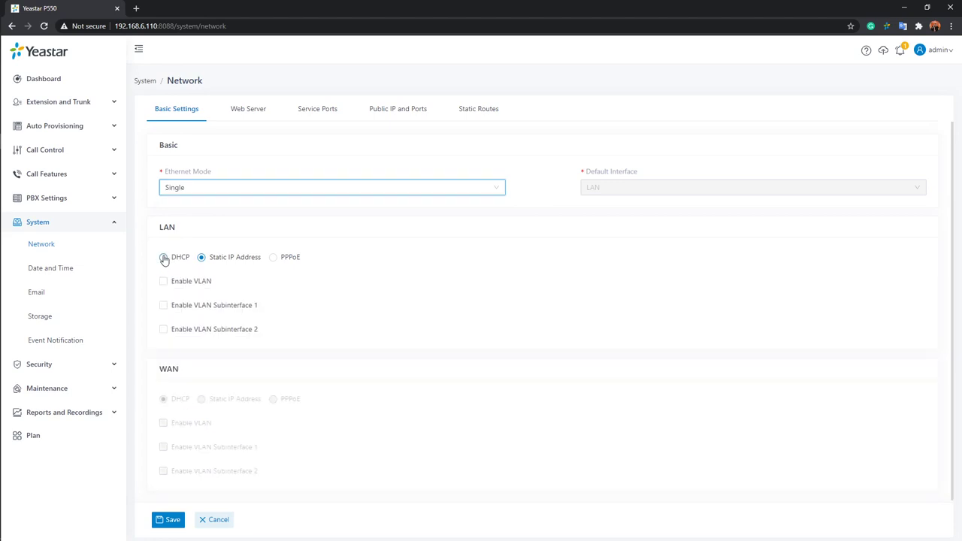
click(164, 257)
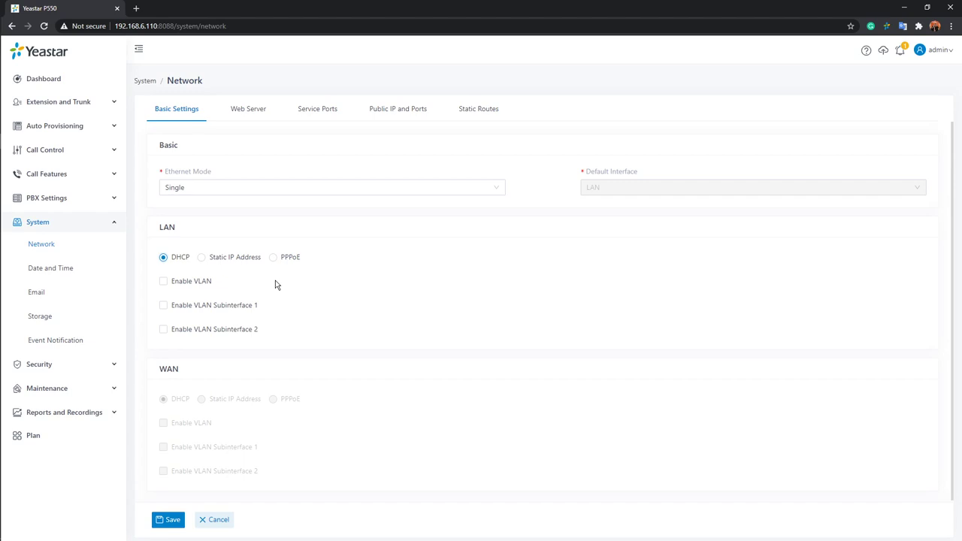
click(201, 259)
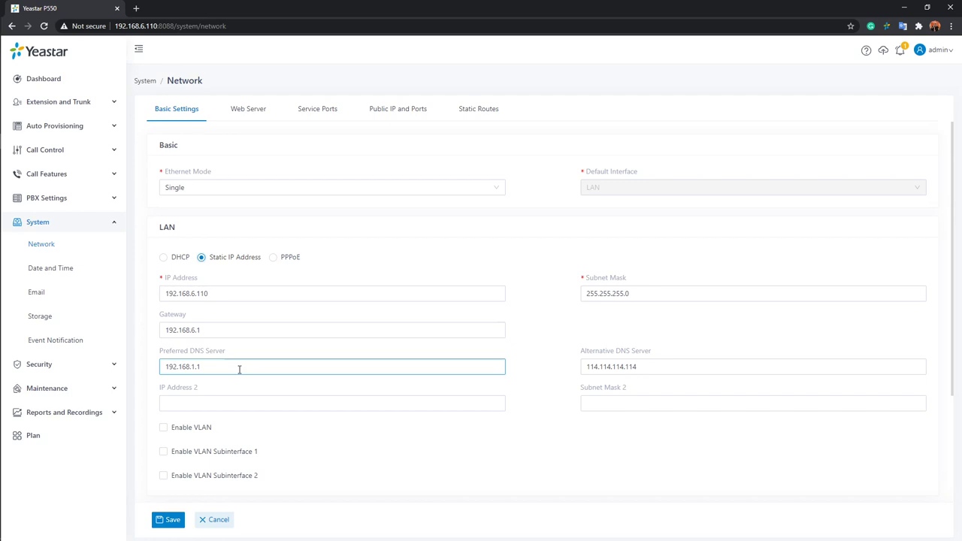
Try PPPoE for the LAN, check its username and password fields, then revert to Static IP.
click(274, 259)
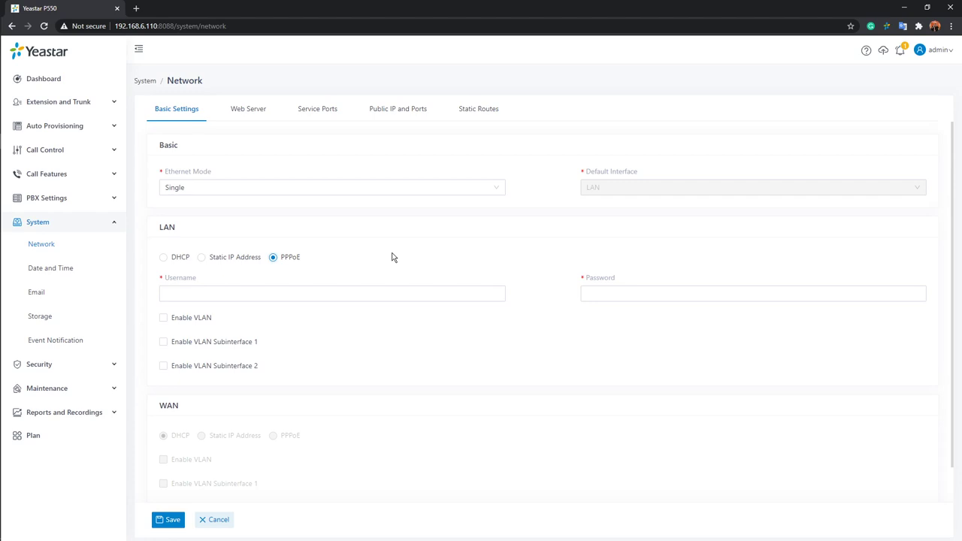
click(373, 291)
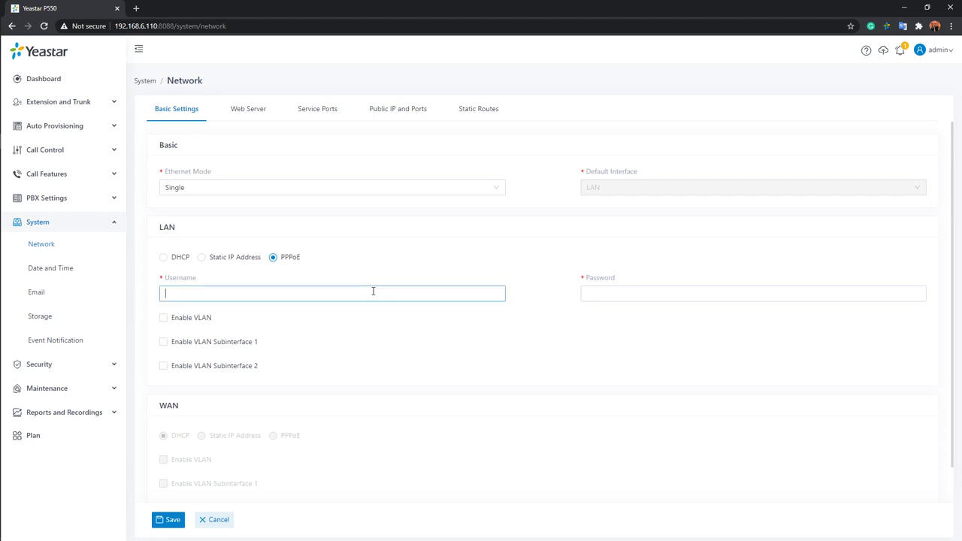
click(602, 293)
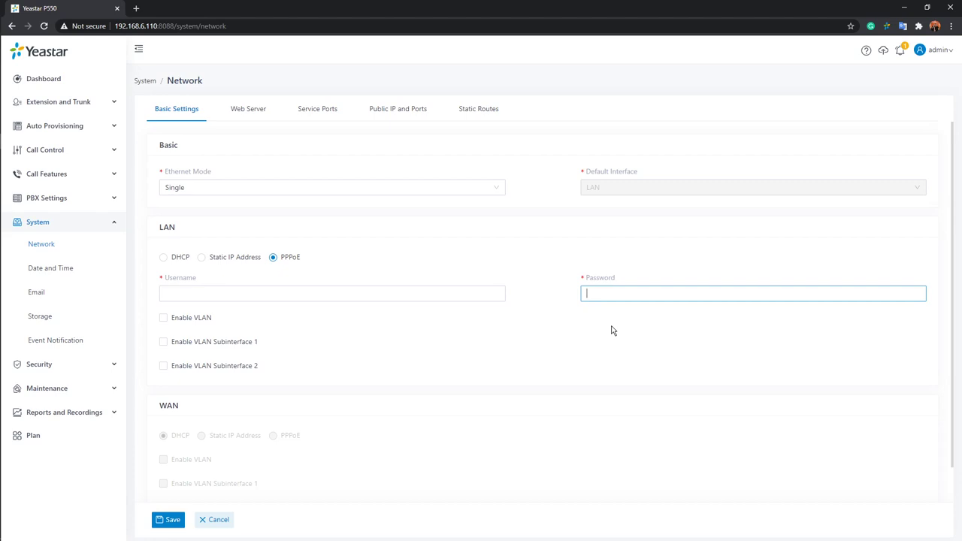
click(202, 257)
click(487, 192)
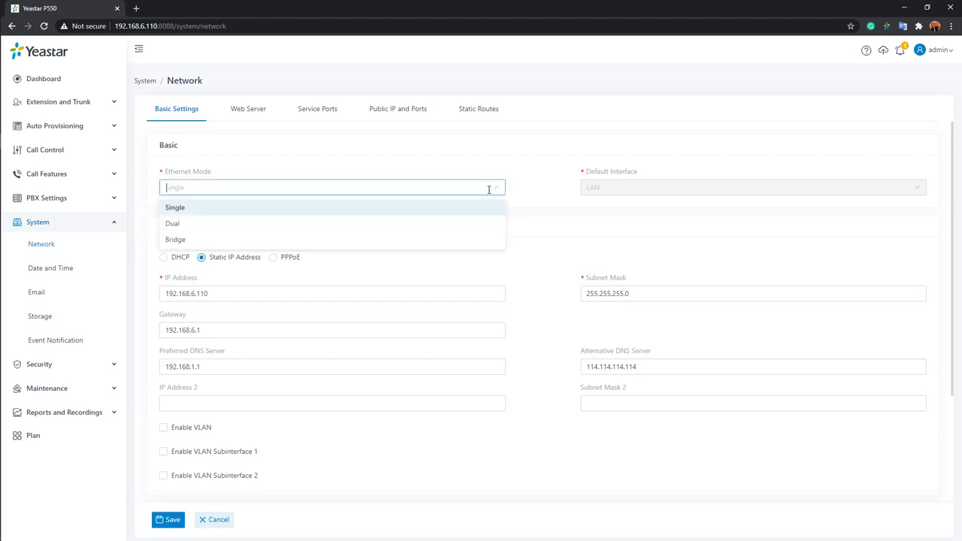
click(210, 225)
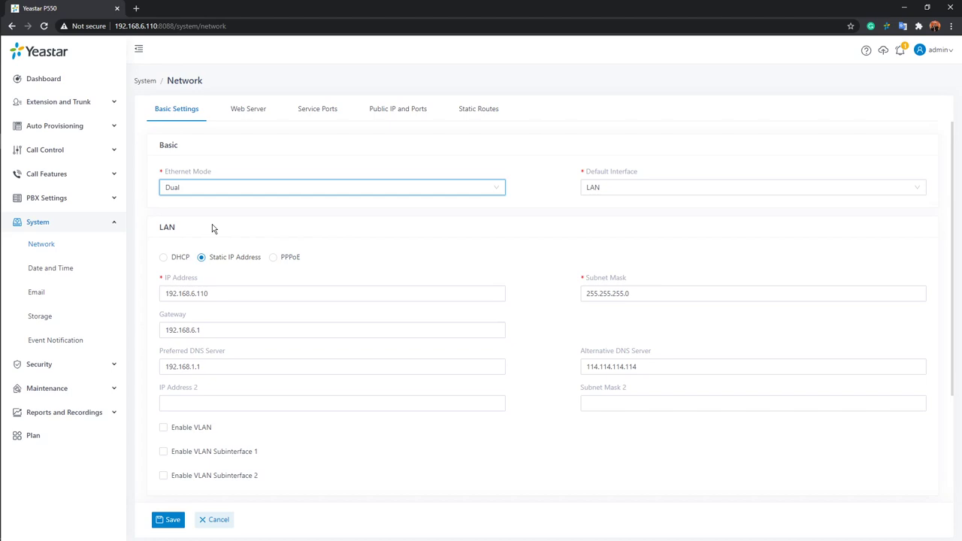
scroll(208, 248, down, 2)
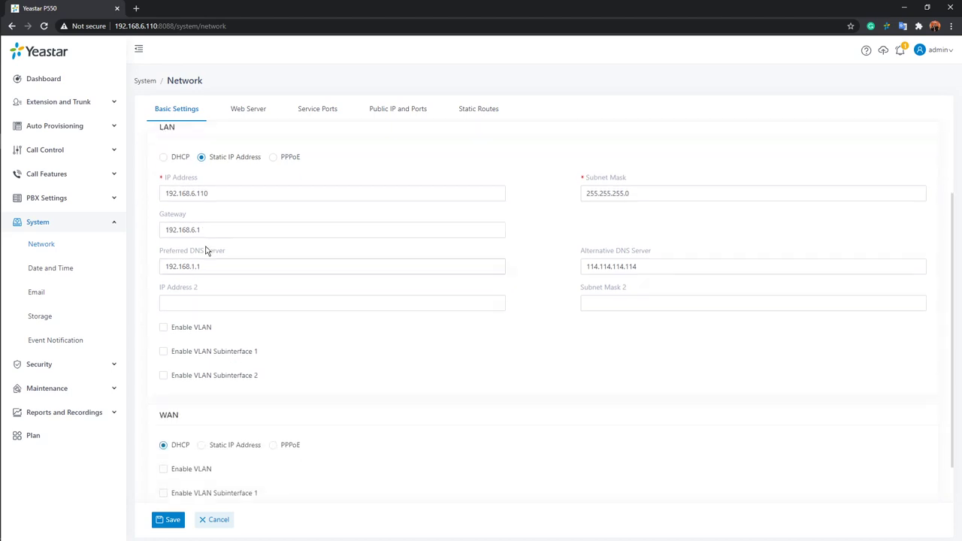
scroll(209, 253, up, 2)
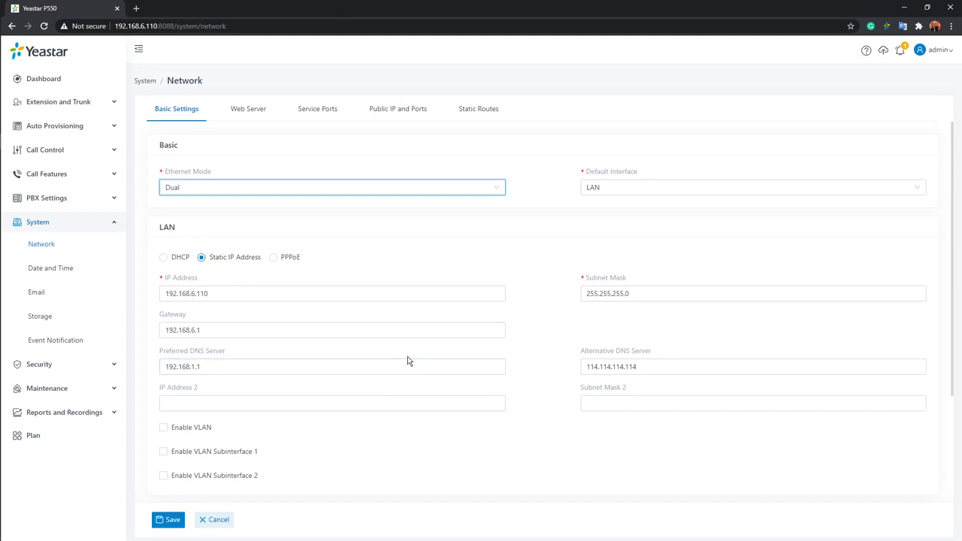
scroll(408, 360, down, 2)
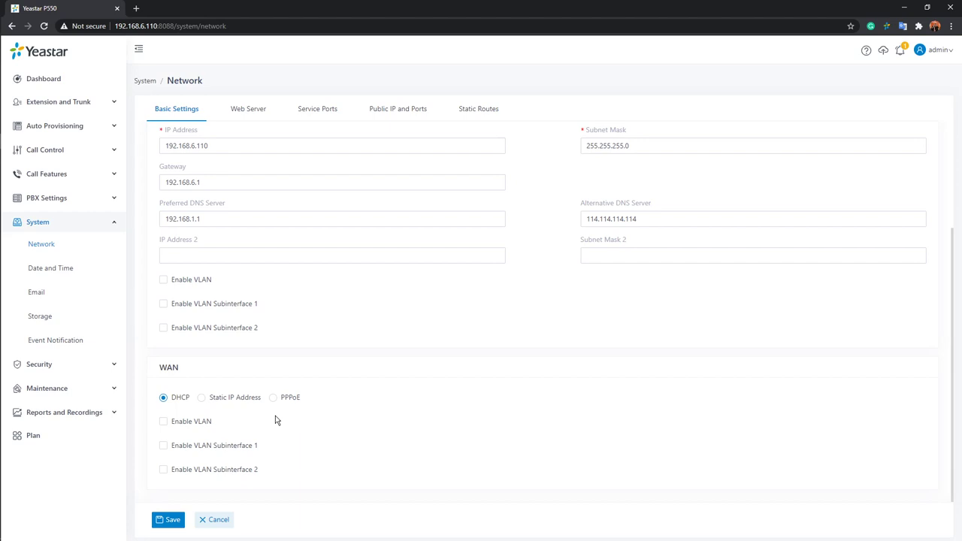
click(202, 397)
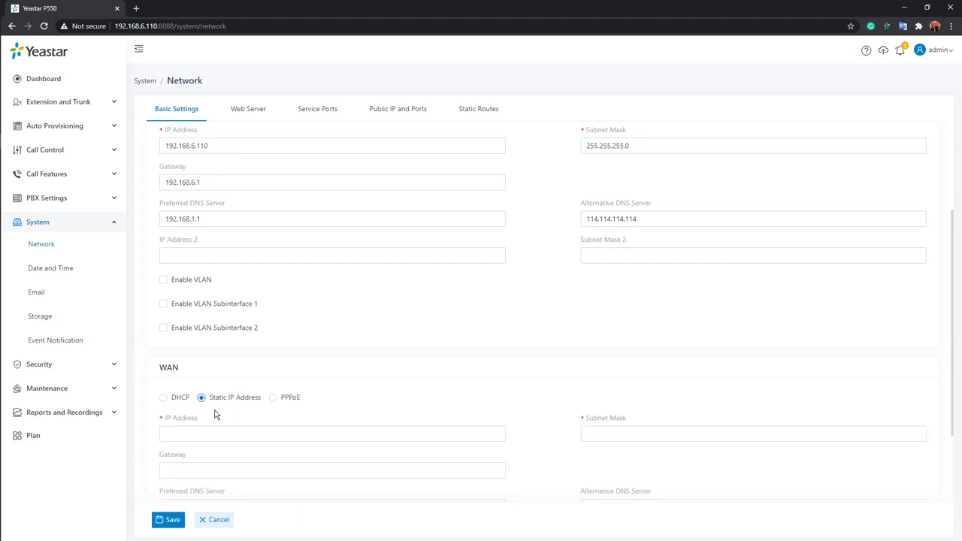
scroll(314, 404, down, 2)
click(406, 335)
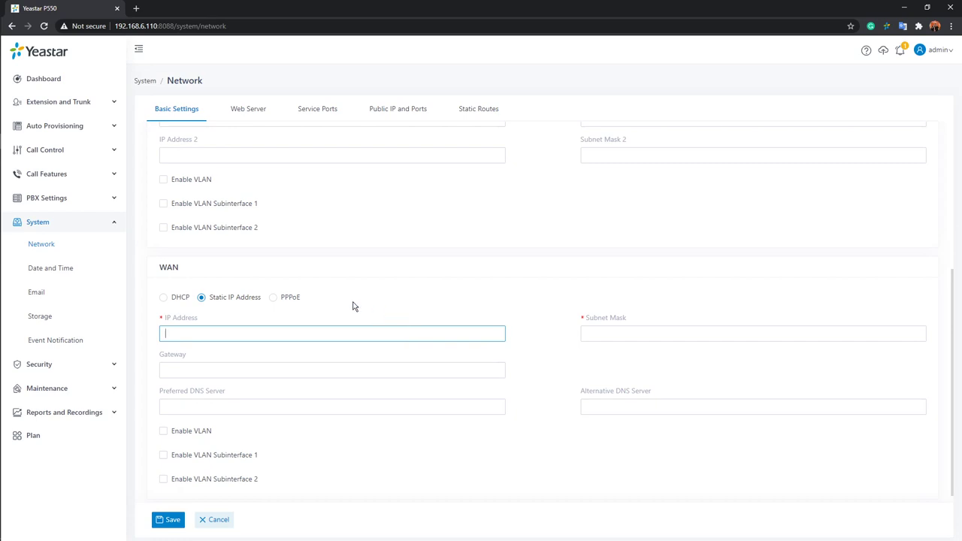
click(165, 297)
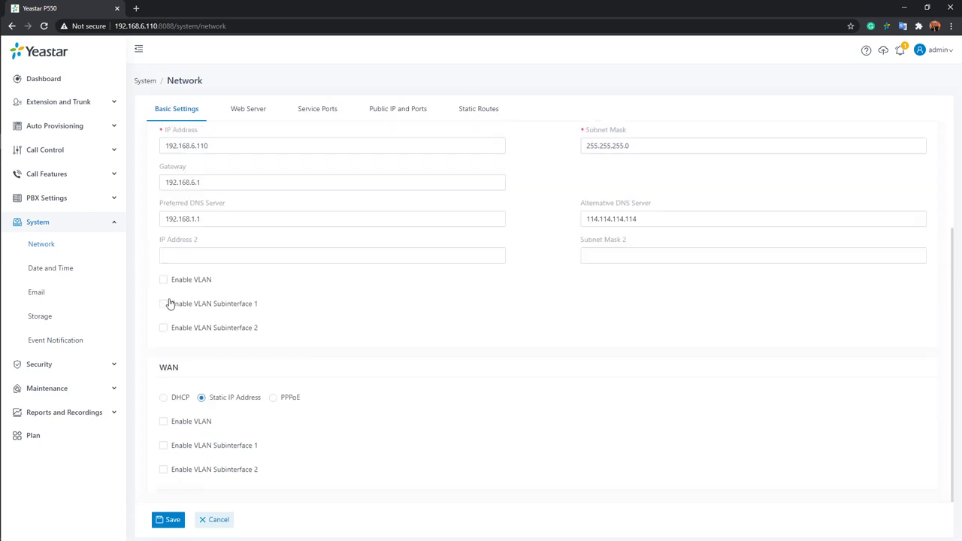
scroll(374, 365, up, 2)
click(371, 366)
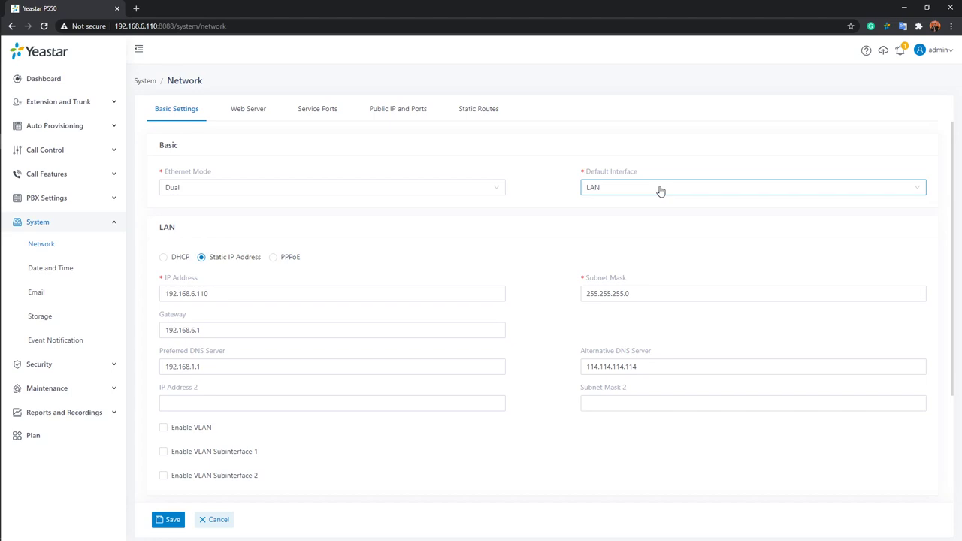
click(660, 189)
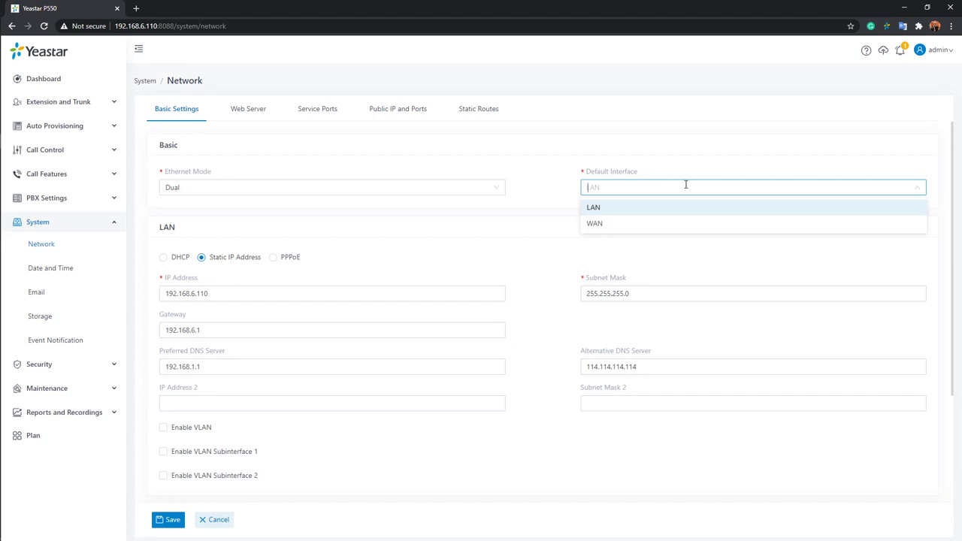
click(671, 210)
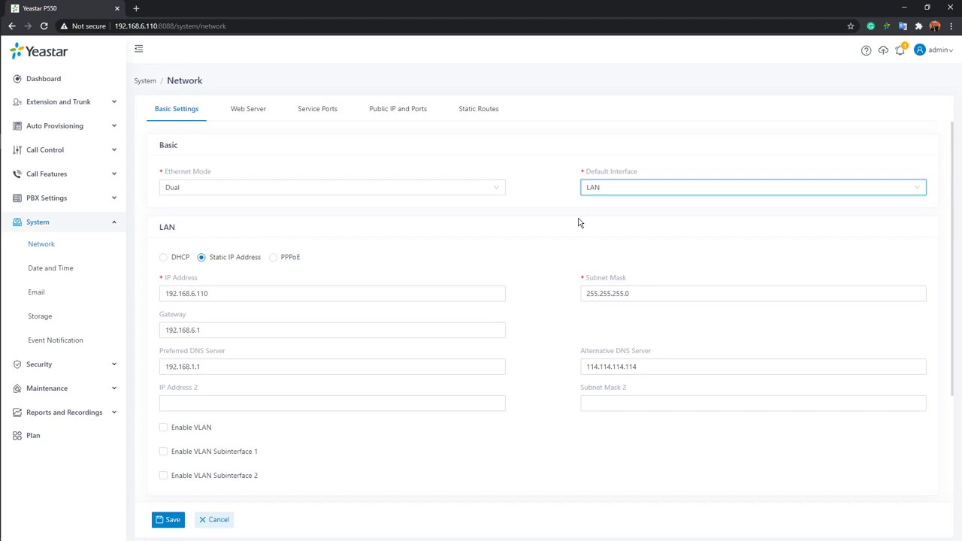
Change the Ethernet mode to Bridge and check the greyed-out WAN section.
click(495, 190)
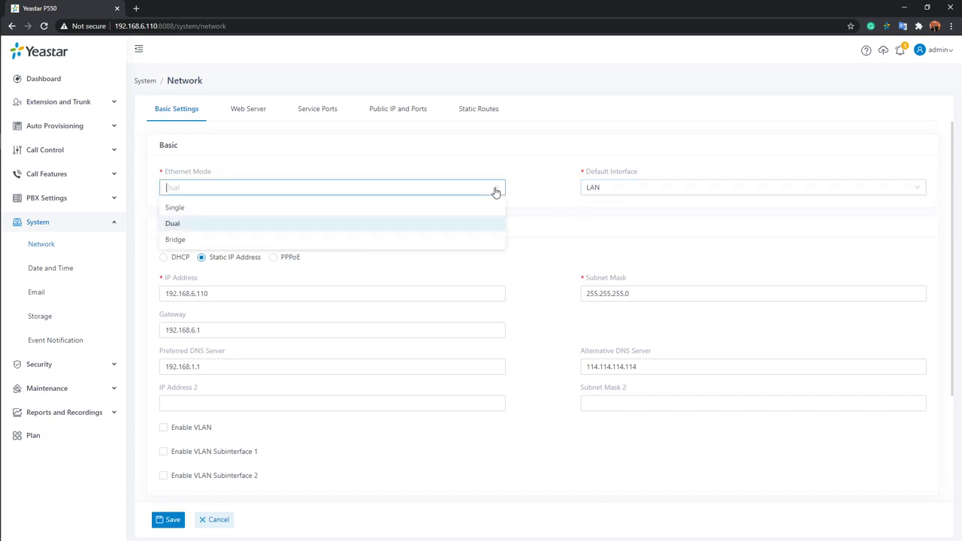
click(181, 244)
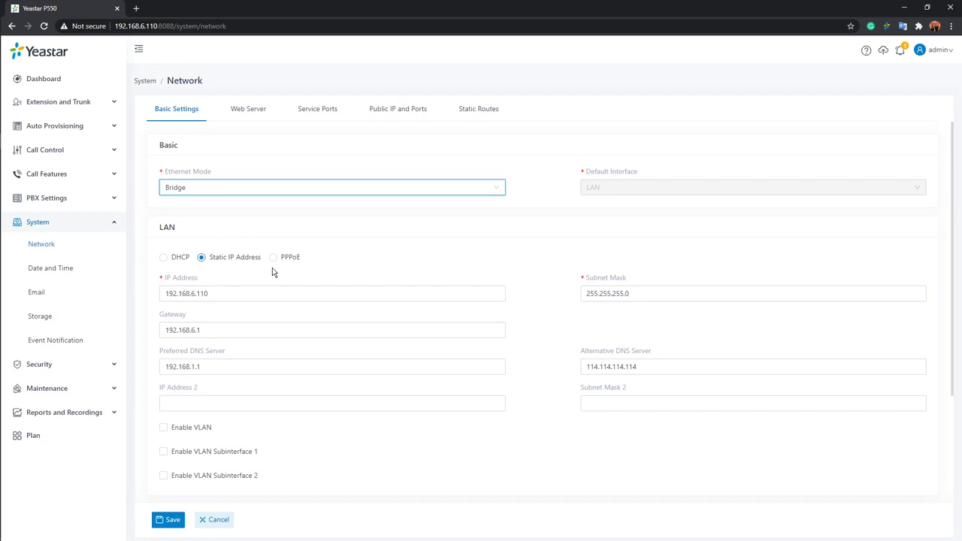
scroll(272, 270, down, 1)
scroll(273, 271, down, 2)
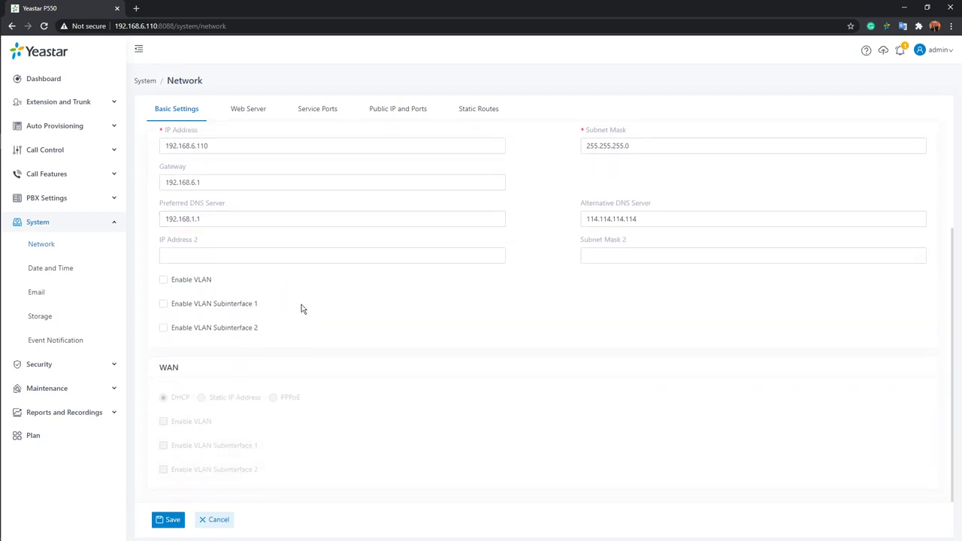
scroll(301, 311, up, 1)
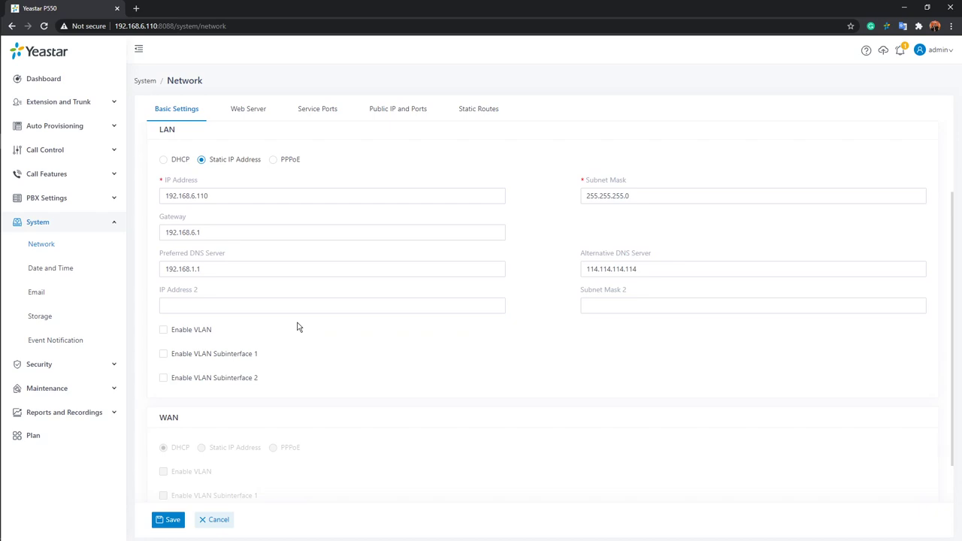
scroll(297, 327, up, 2)
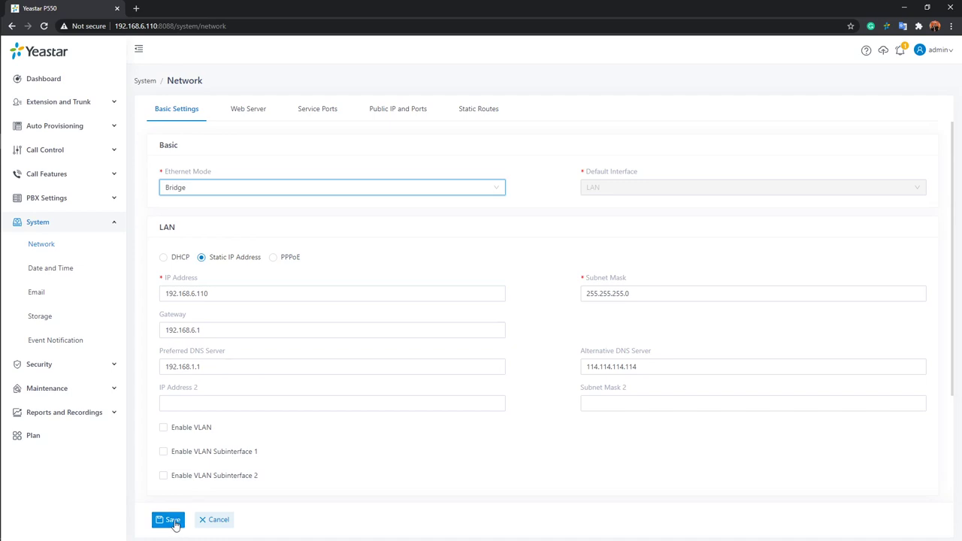
Save the Bridge network setting with Reboot Later, then go to System > Date and Time.
click(175, 525)
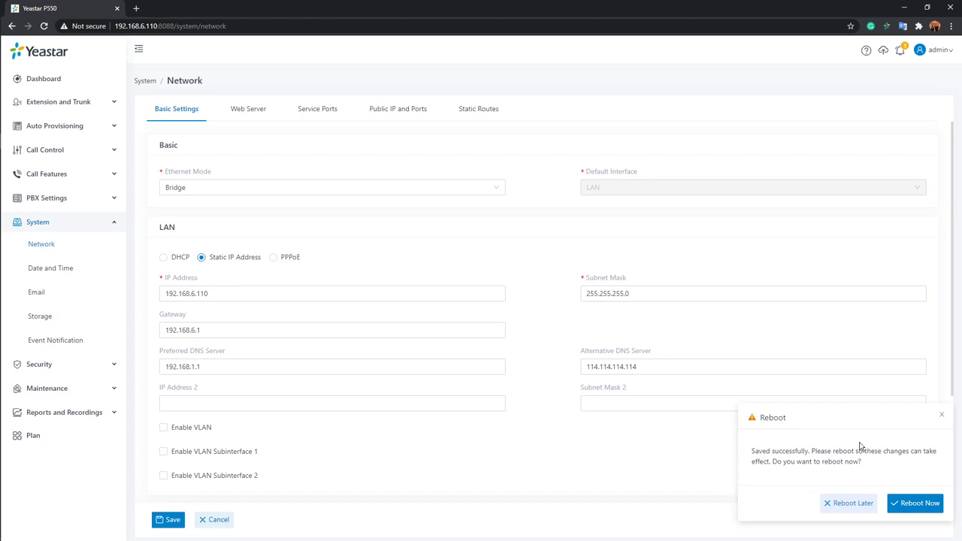
click(844, 504)
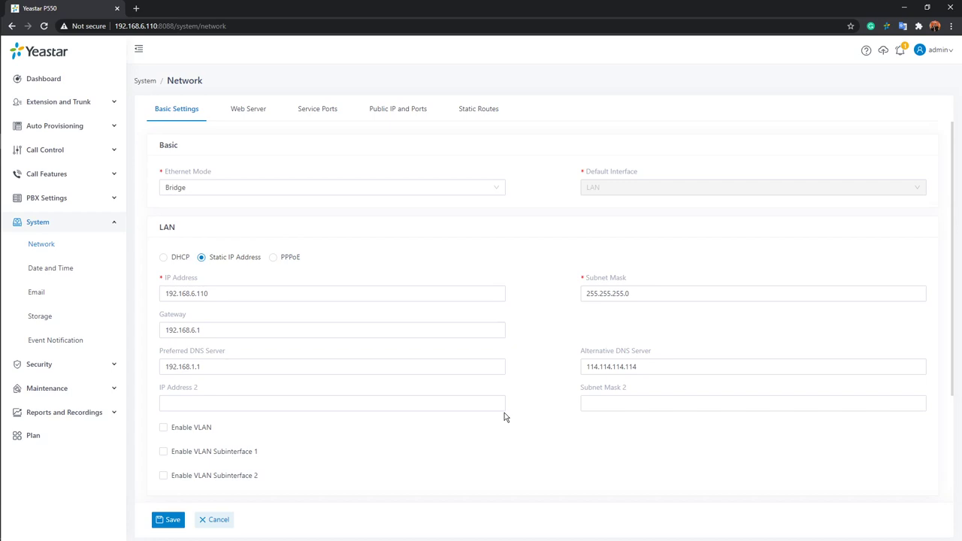
click(502, 406)
click(62, 273)
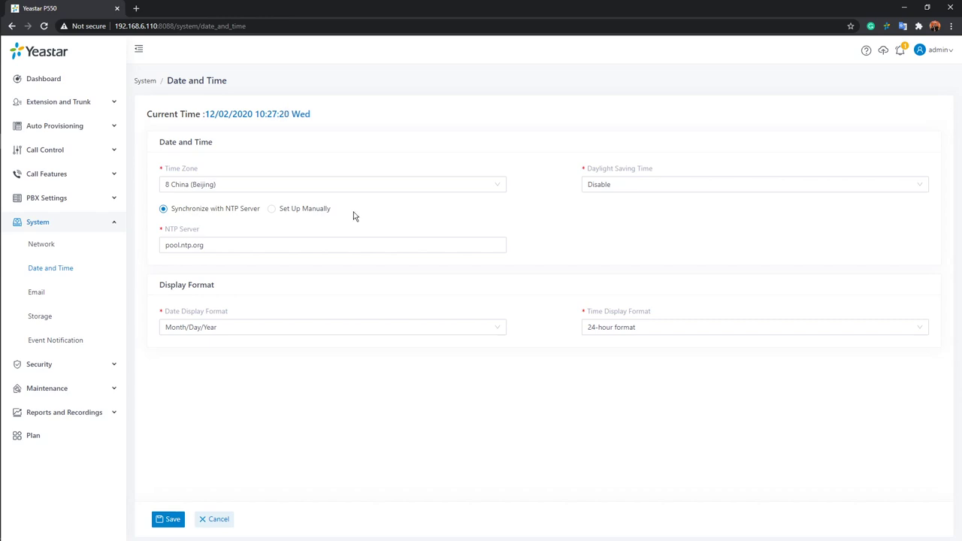
Keep the time zone at 8 China (Beijing) with daylight saving time disabled.
click(461, 183)
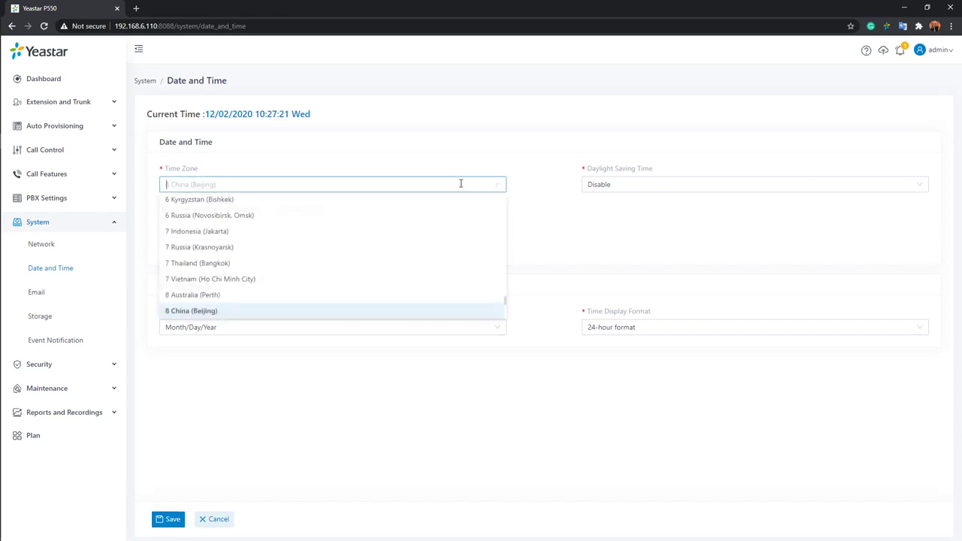
click(518, 182)
click(678, 184)
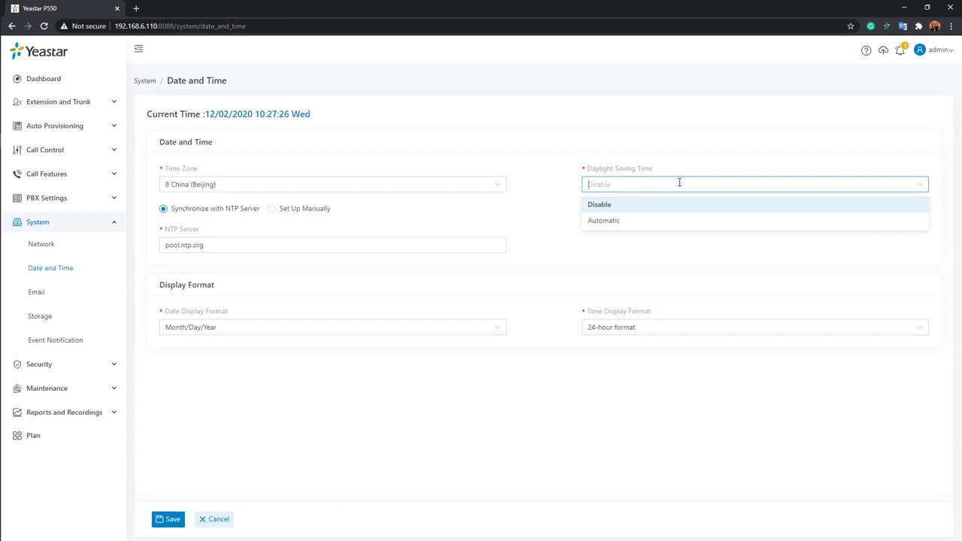
click(564, 185)
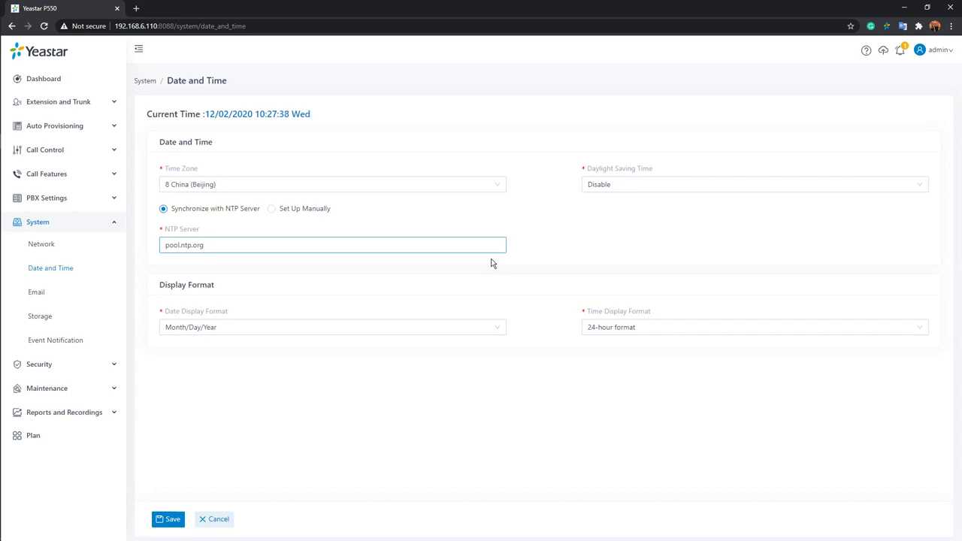
click(439, 268)
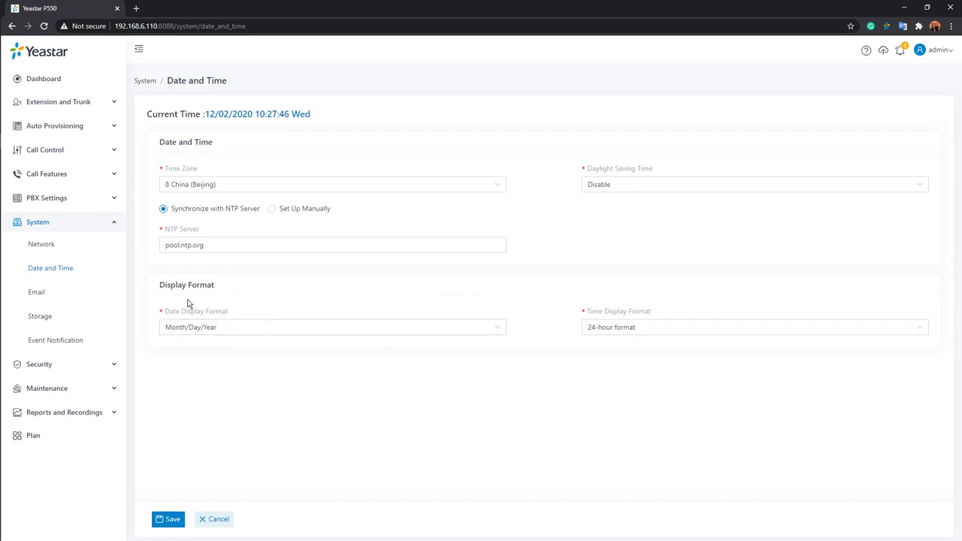
Keep dates as Month/Day/Year, set the time to 24-hour format, and save.
click(501, 329)
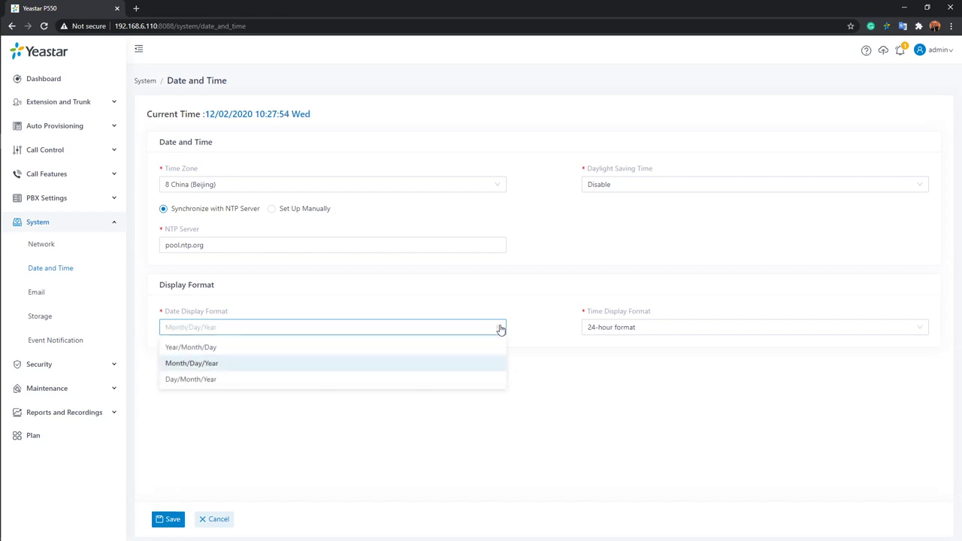
click(258, 365)
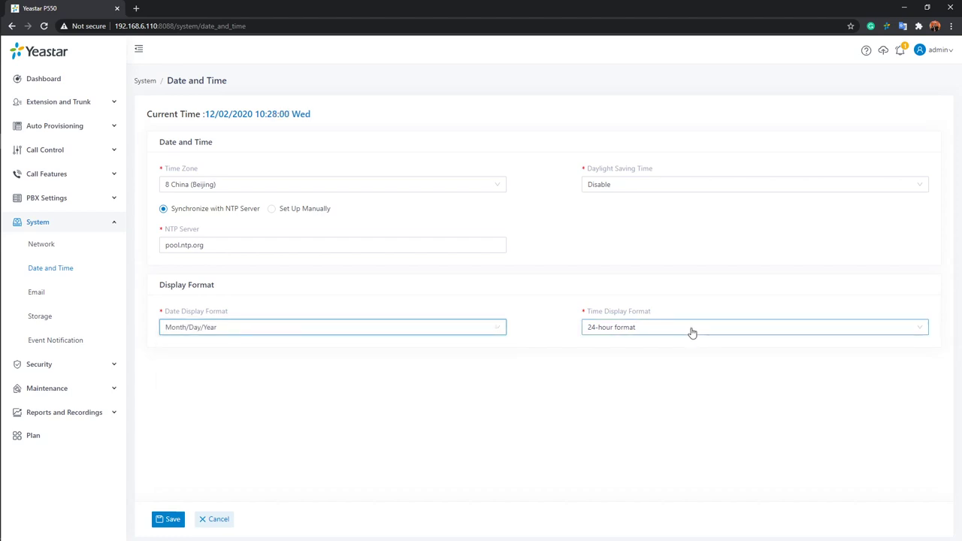
click(694, 327)
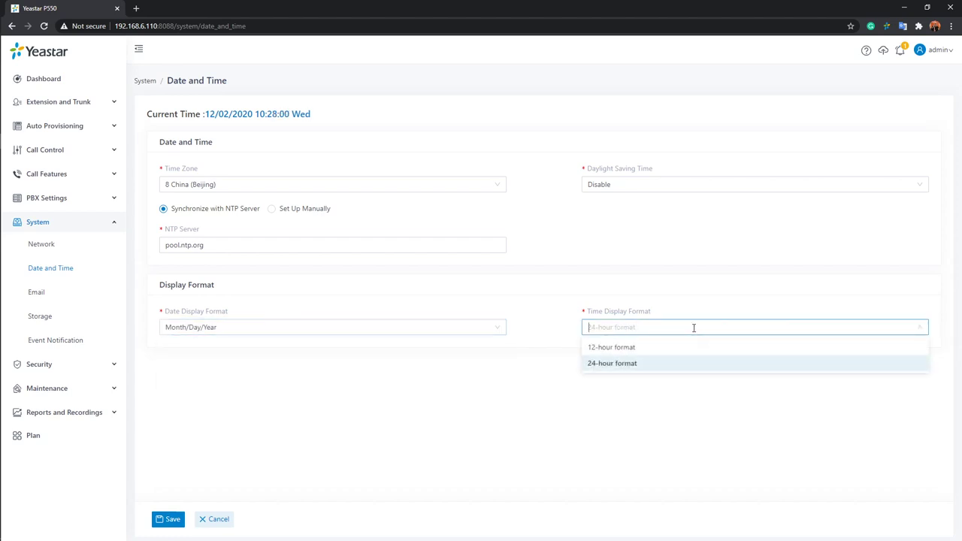
click(683, 372)
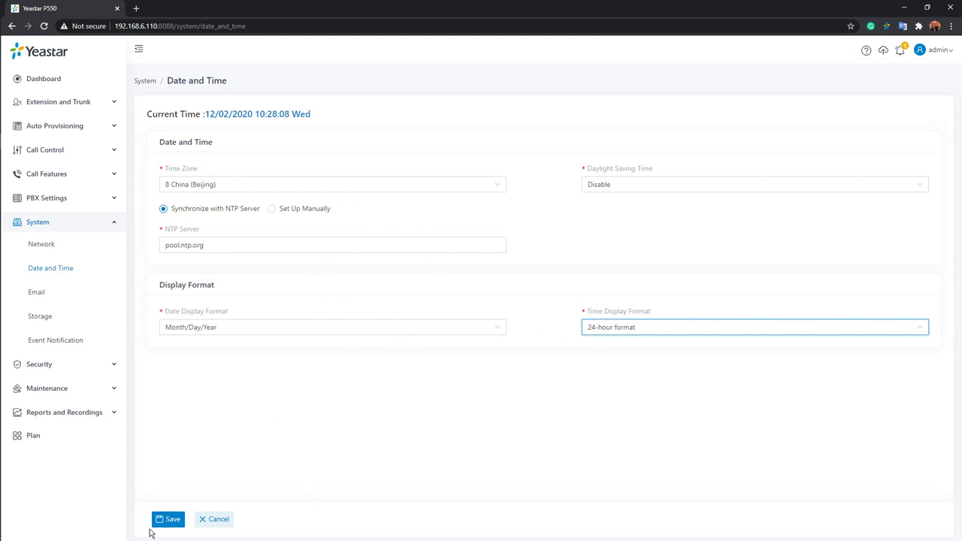
click(171, 520)
click(170, 520)
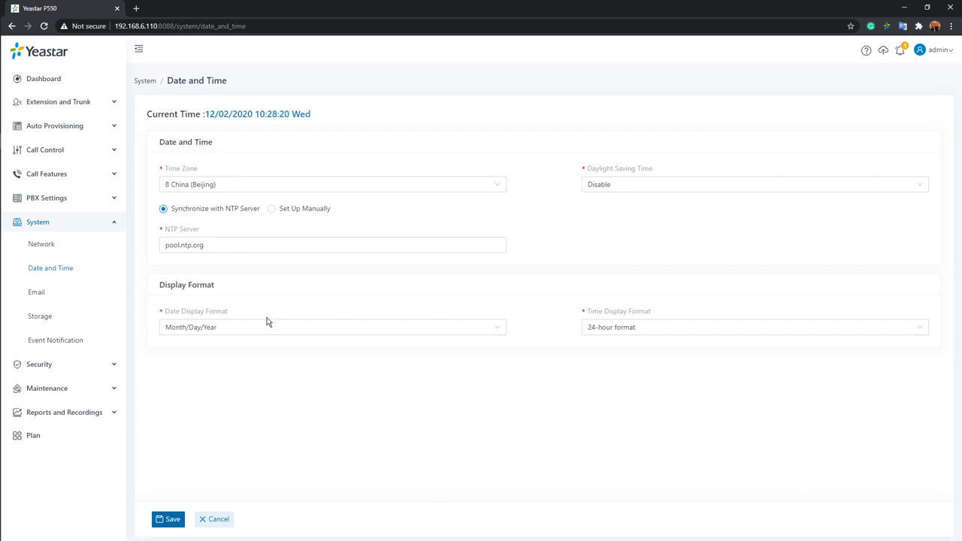
Open System > Email, start a server test, select the recipient address, and cancel without sending.
click(36, 294)
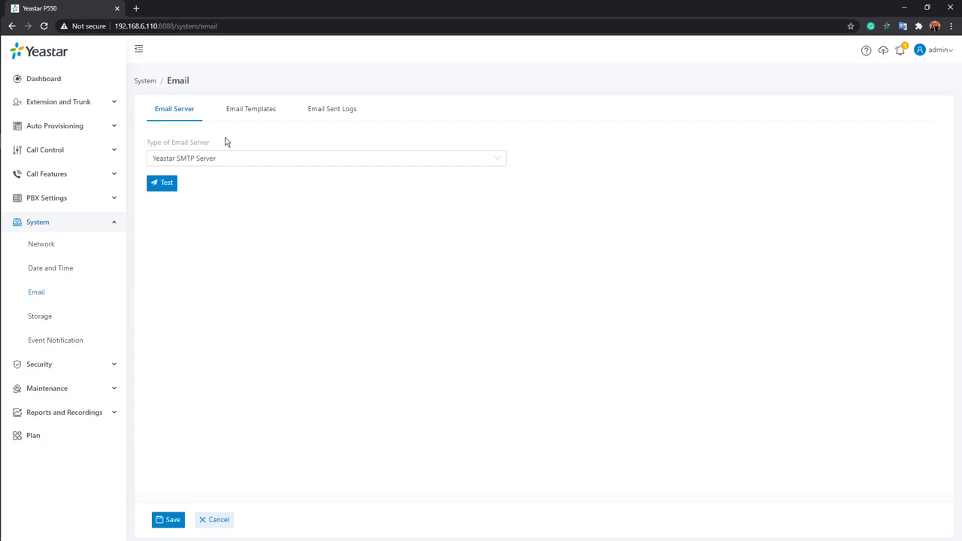
click(166, 183)
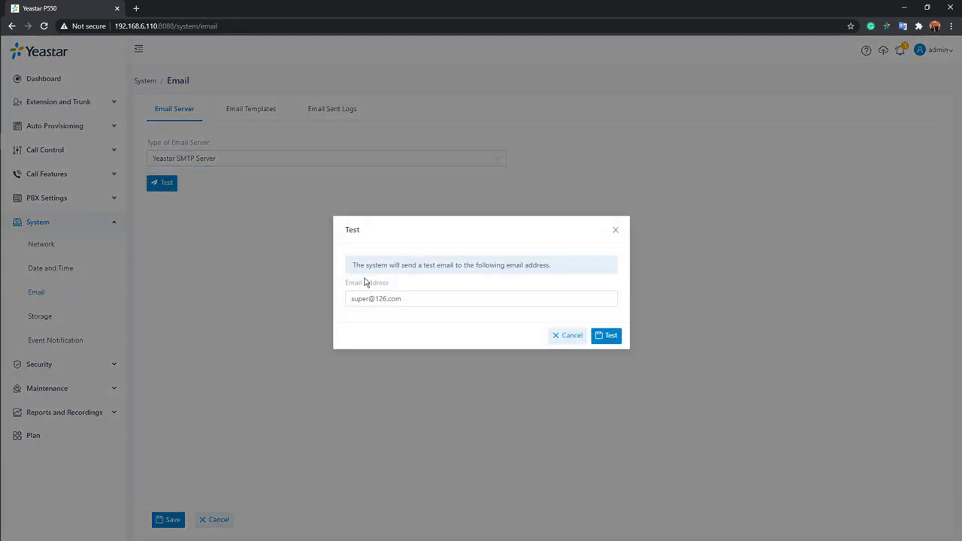
click(431, 300)
drag(435, 298, 298, 289)
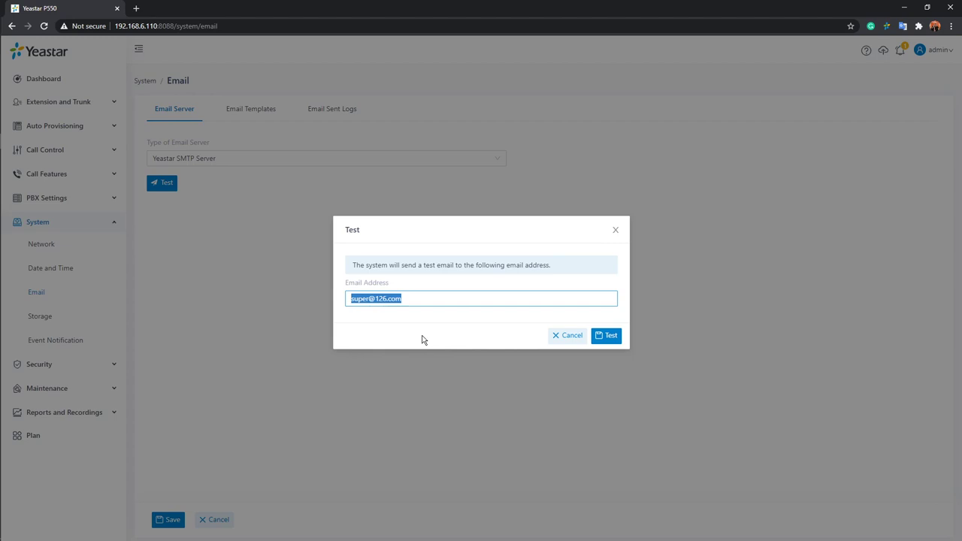
click(568, 335)
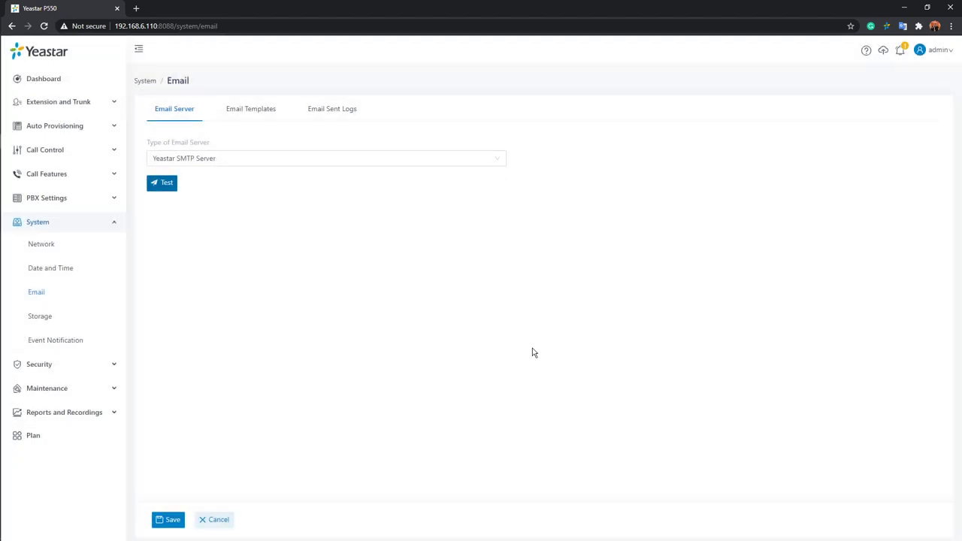
click(496, 161)
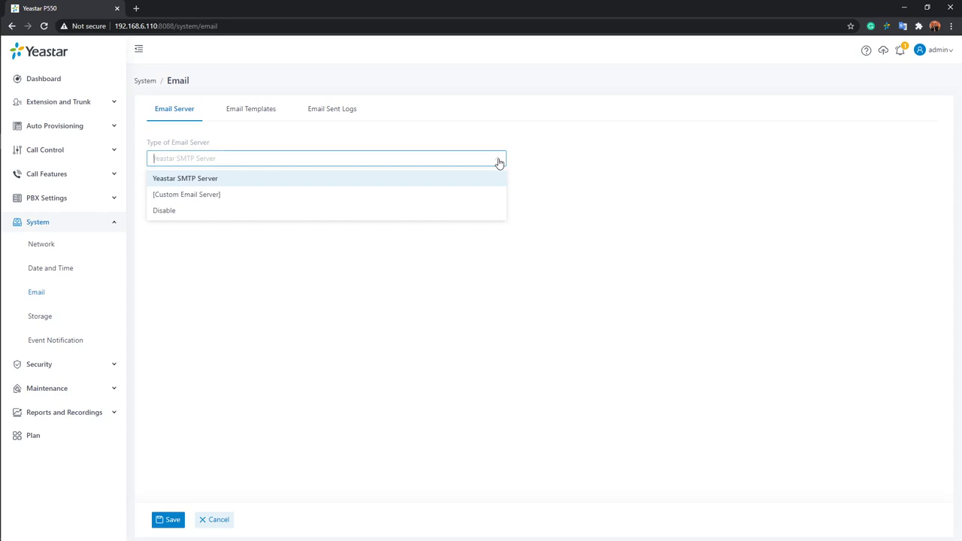
click(172, 195)
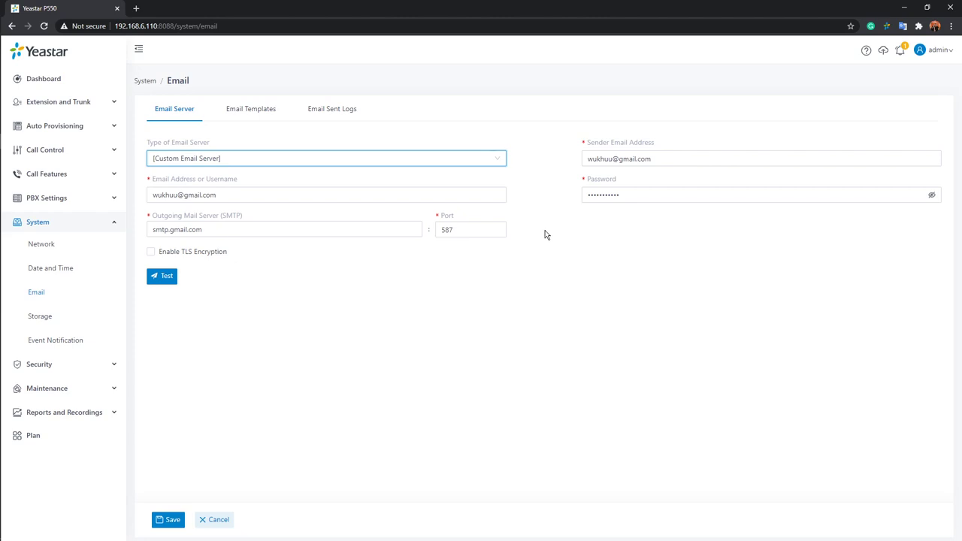
click(494, 157)
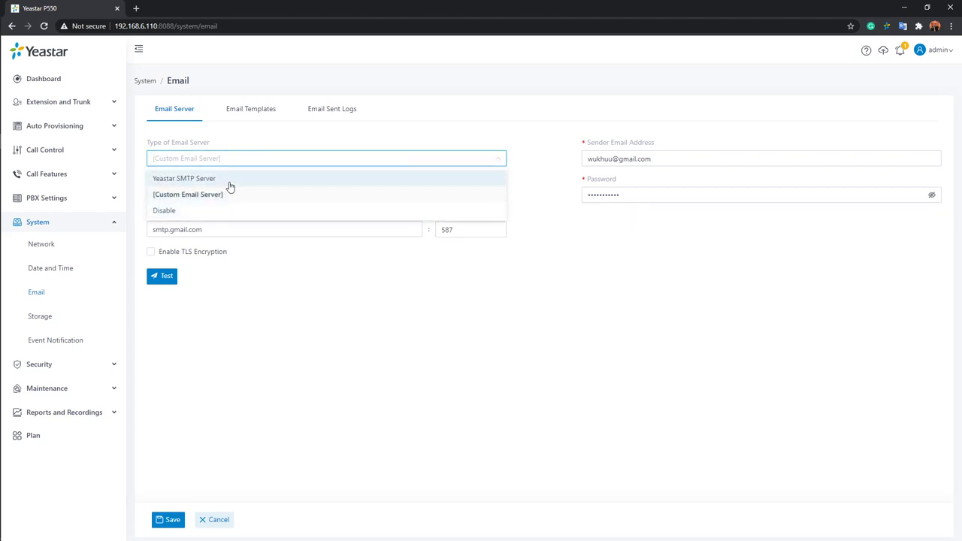
click(229, 185)
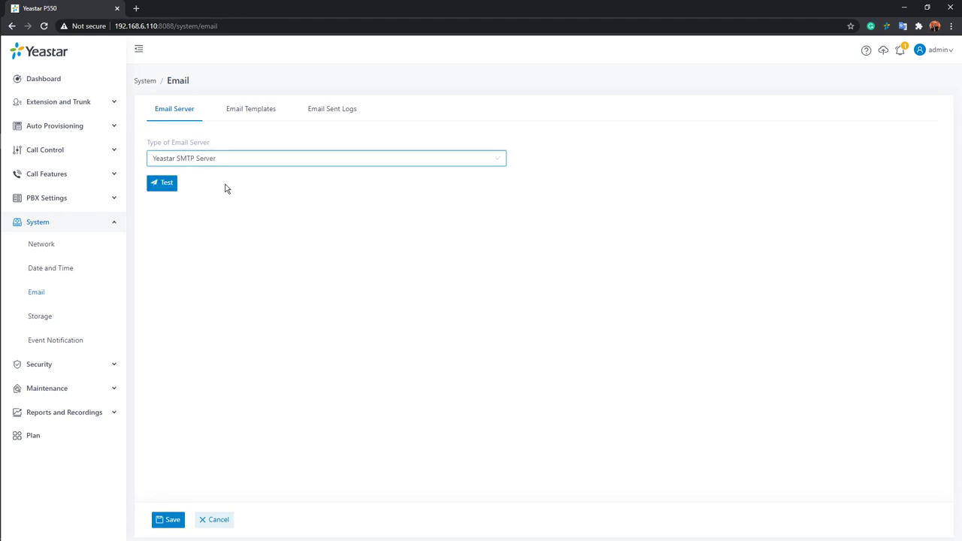
Show the Email Templates list and scroll through its 36 templates.
click(260, 114)
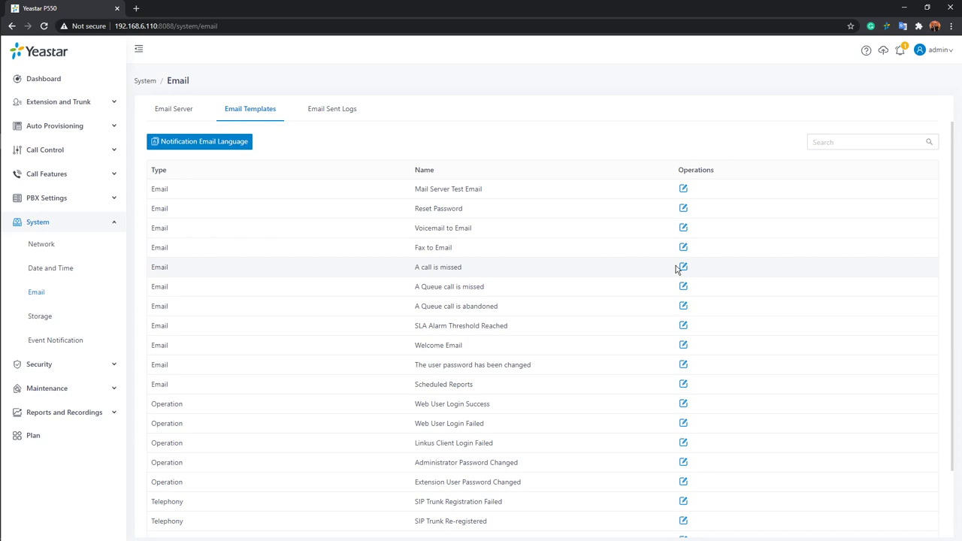
scroll(677, 267, down, 1)
scroll(672, 289, down, 1)
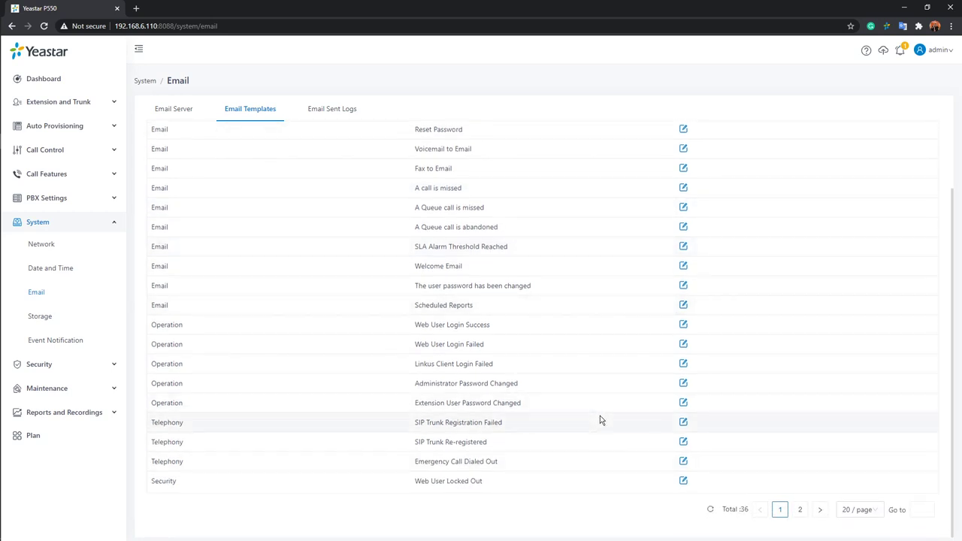
scroll(590, 426, up, 2)
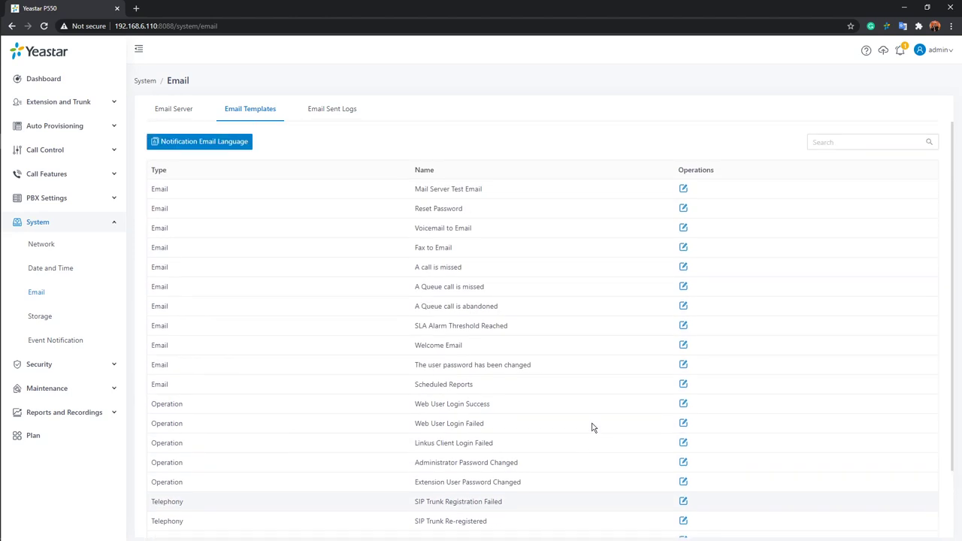
Switch the Mail Server Test Email template to [Custom], then discard the edit.
click(683, 189)
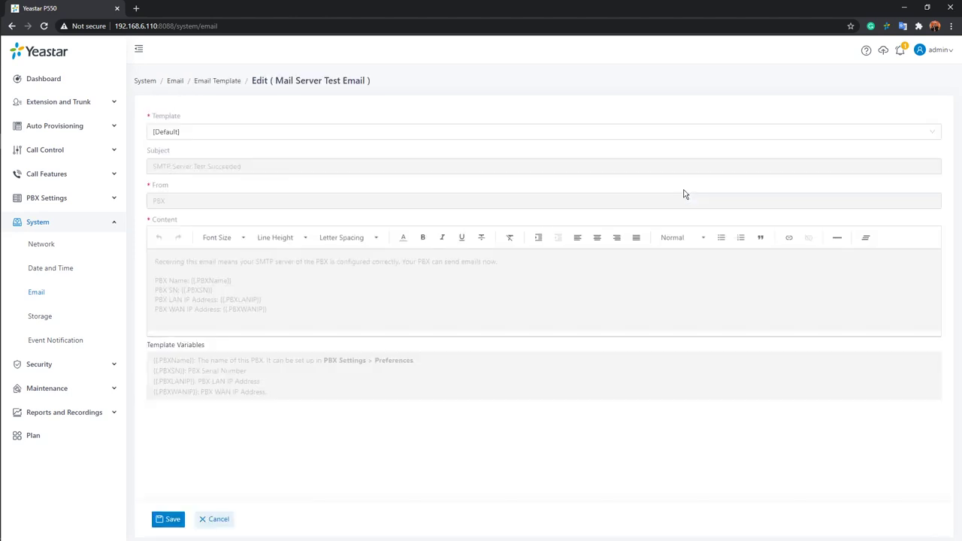
click(243, 131)
click(173, 169)
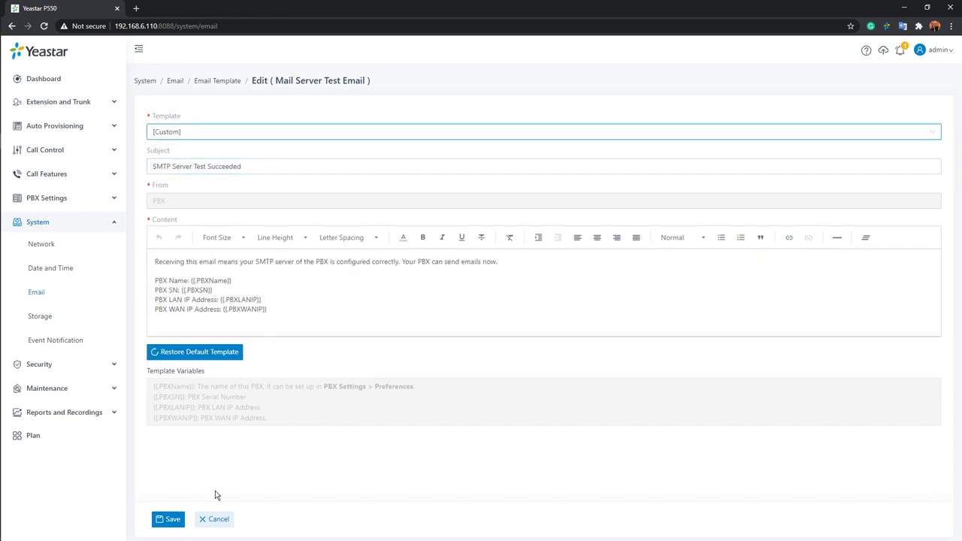
click(224, 519)
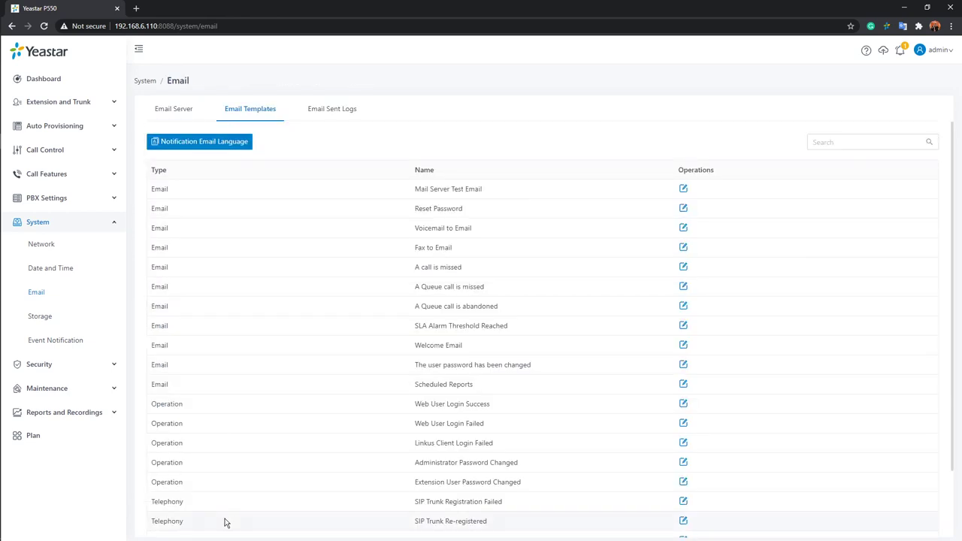
click(339, 112)
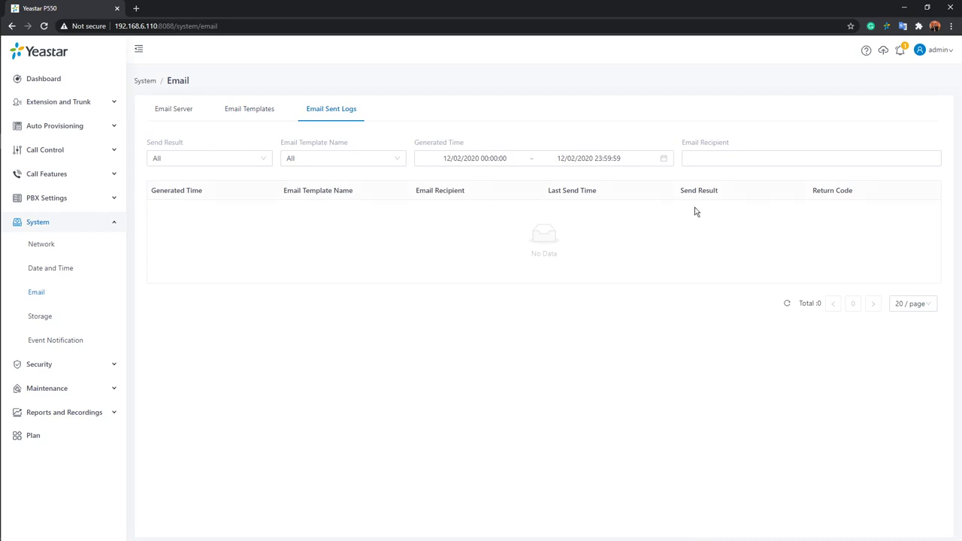
click(661, 158)
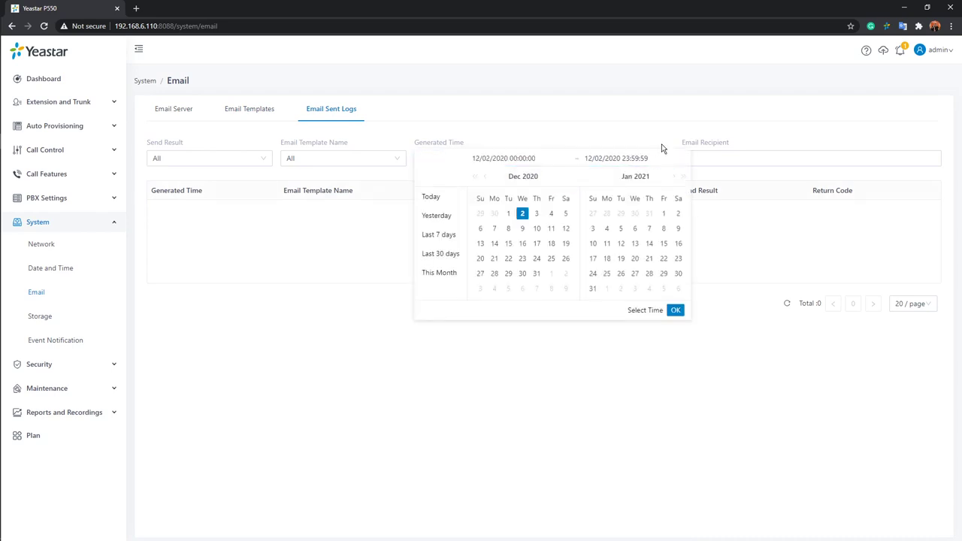
click(663, 157)
click(664, 157)
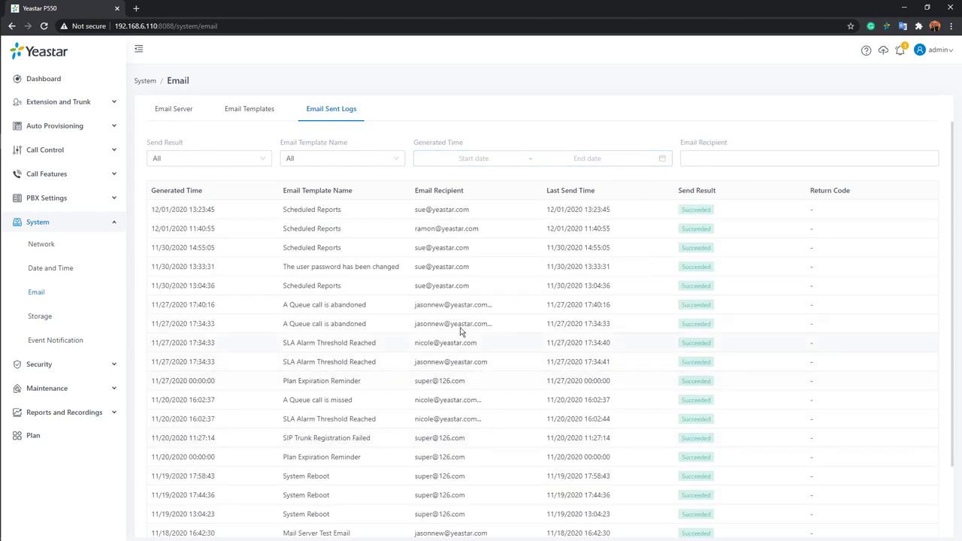
scroll(401, 330, down, 2)
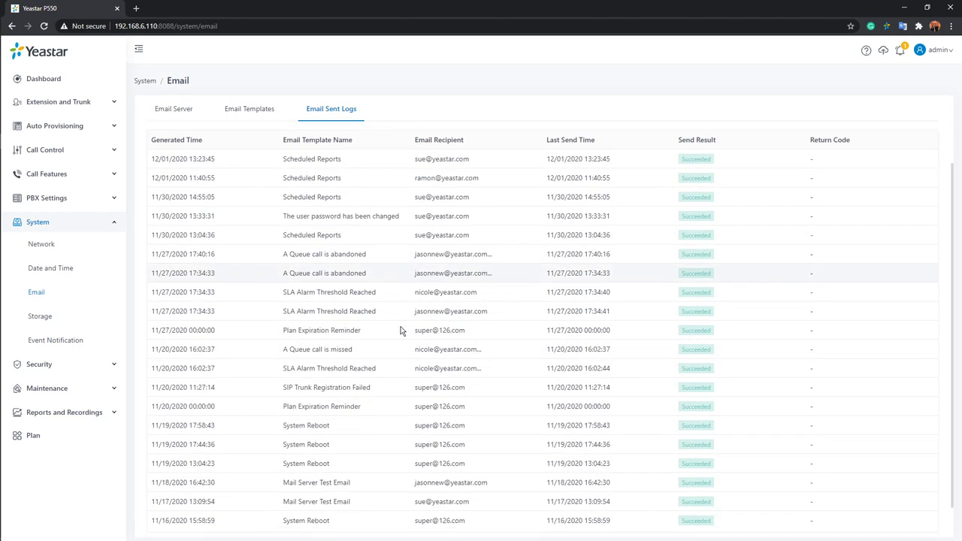
scroll(404, 333, up, 2)
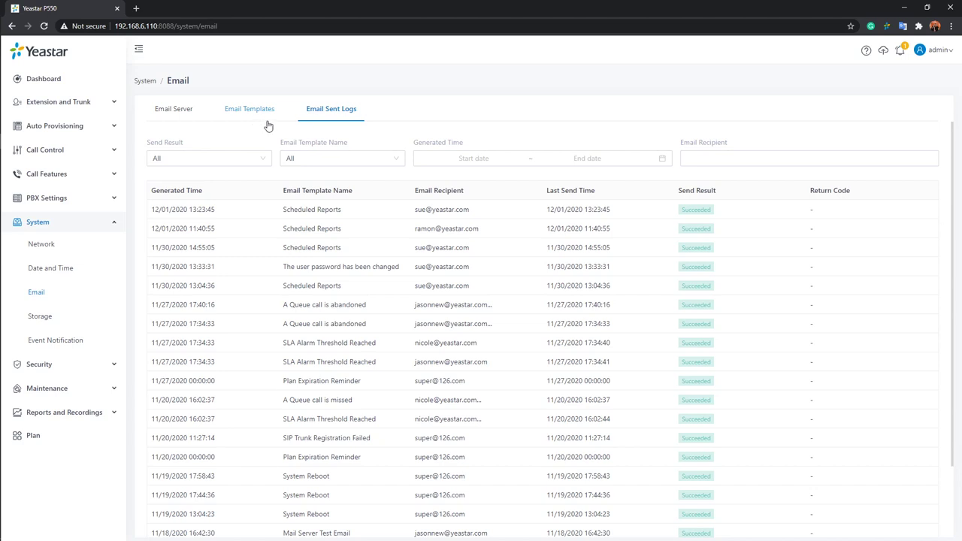
Collapse System and Extension and Trunk in the sidebar, and expand PBX Settings.
click(78, 228)
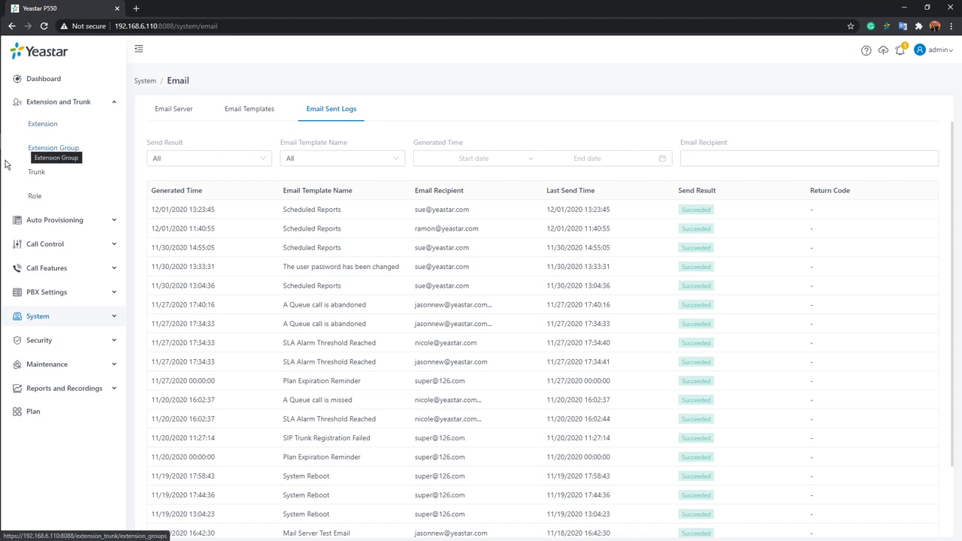
click(45, 293)
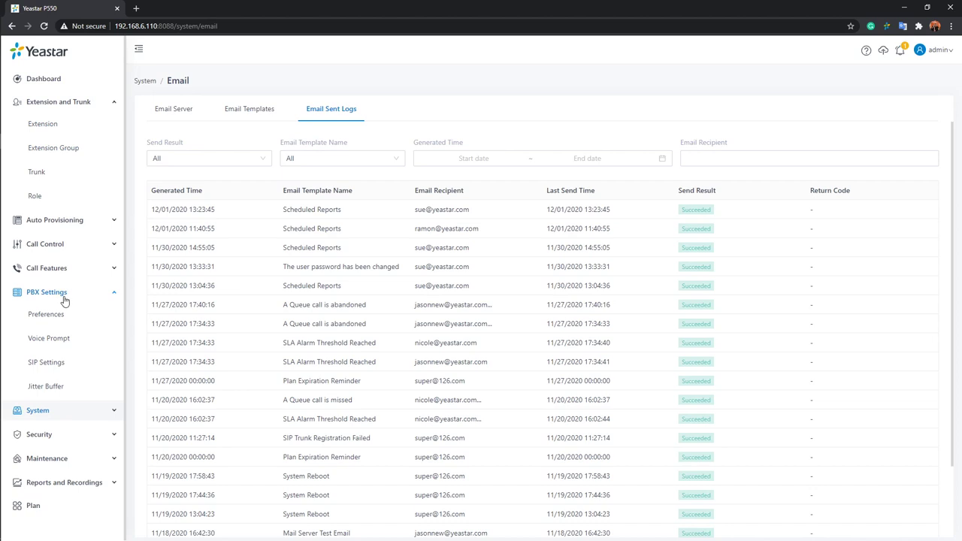
click(93, 105)
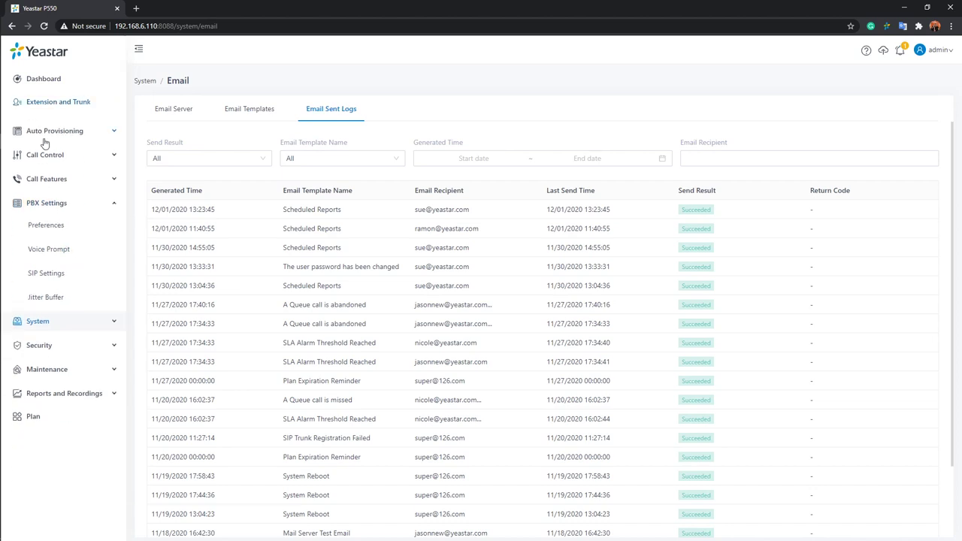
Open PBX Settings > Preferences, select the Device Name value, and scroll to Extension Preferences.
click(59, 224)
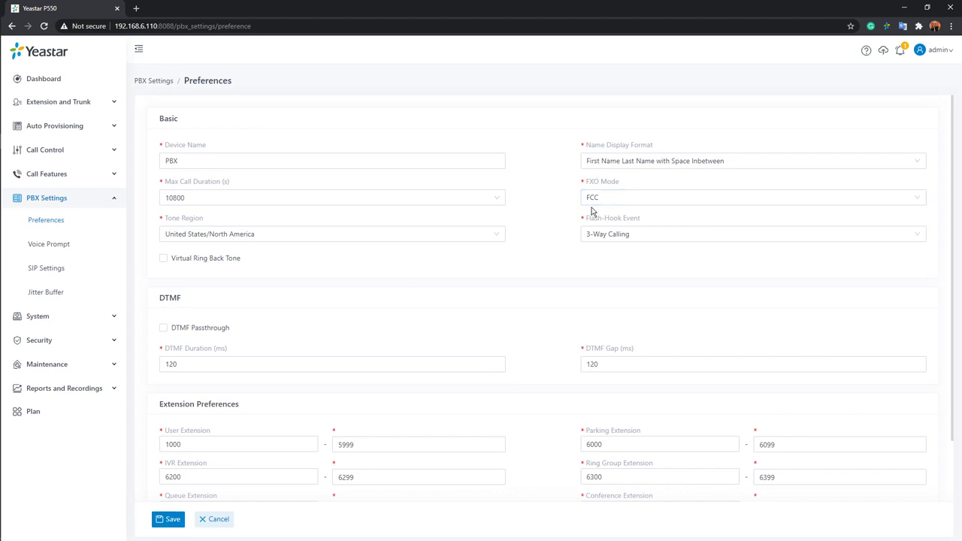
click(293, 160)
scroll(432, 254, down, 2)
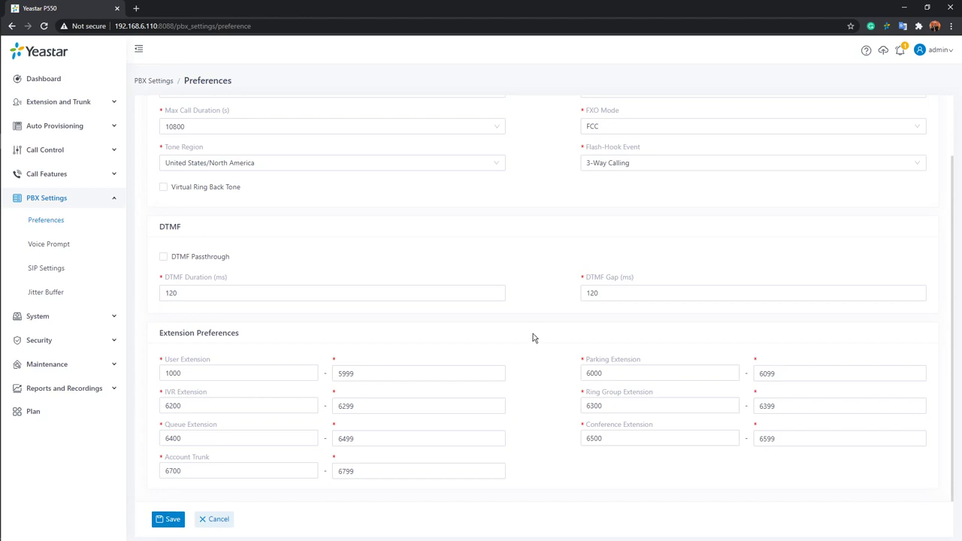
click(262, 370)
click(259, 376)
key(BackSpace)
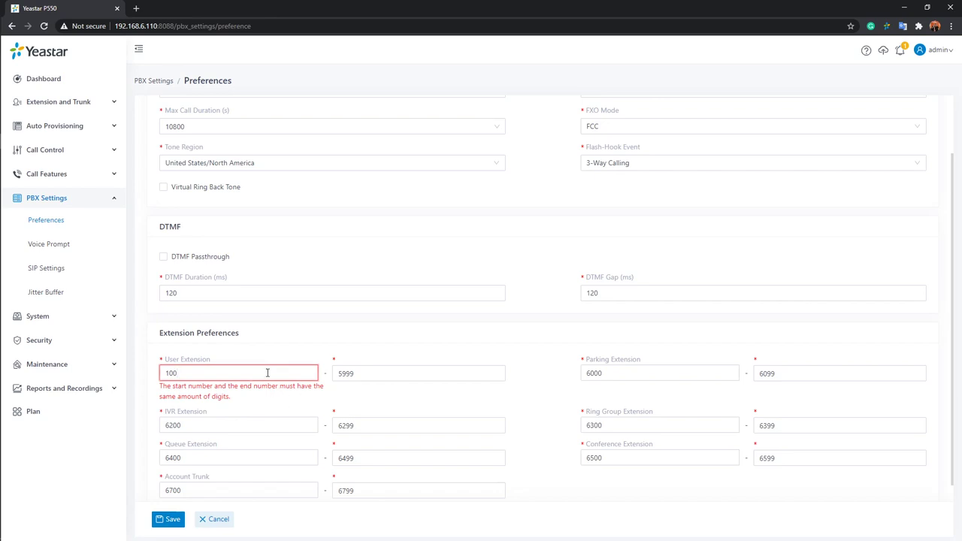
click(372, 373)
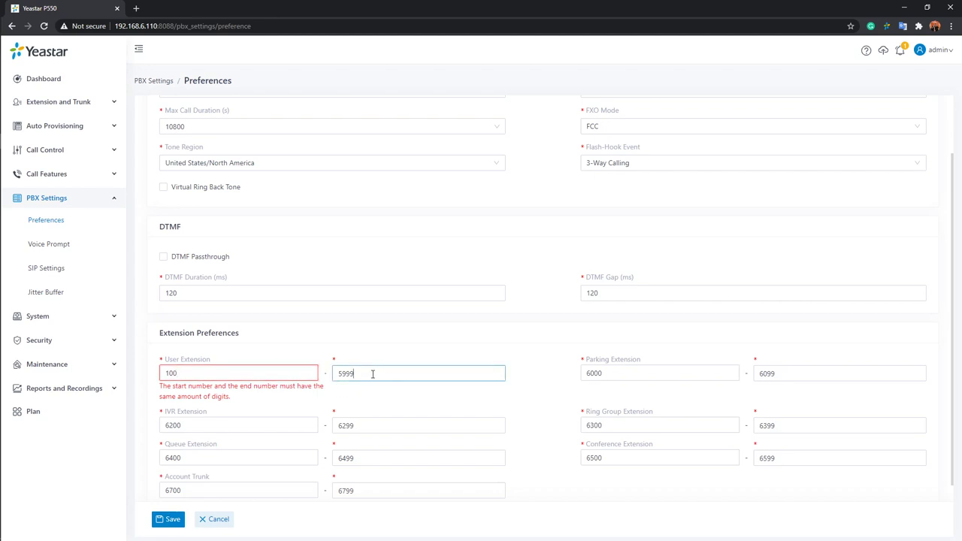
key(BackSpace)
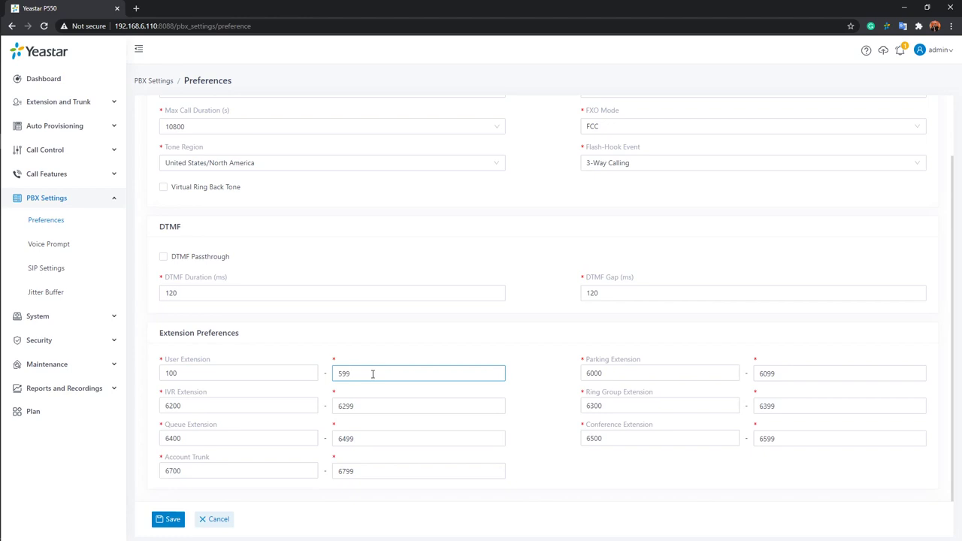
click(350, 346)
click(216, 518)
Open Voice Prompt, leave Invalid Phone Number Prompt at [None], and view the System Prompt languages.
click(49, 244)
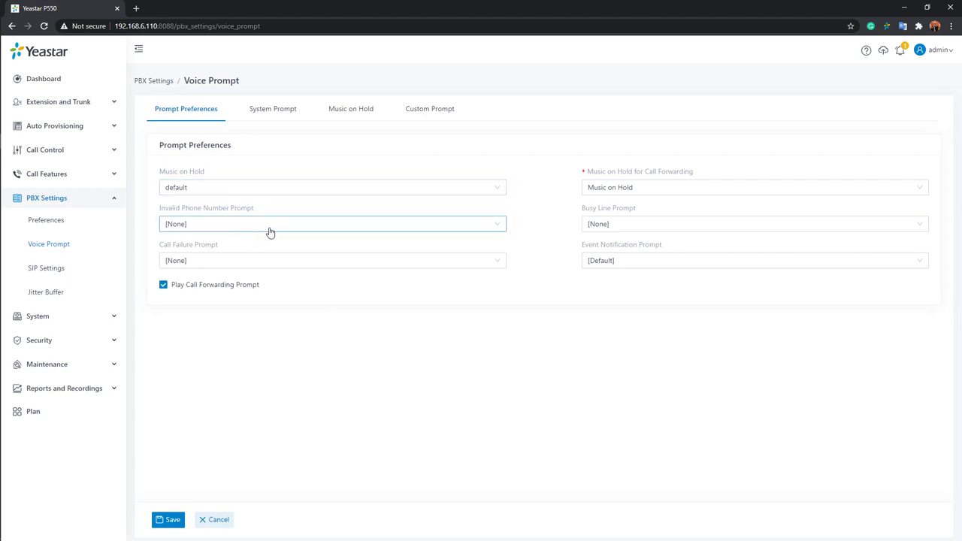
click(502, 231)
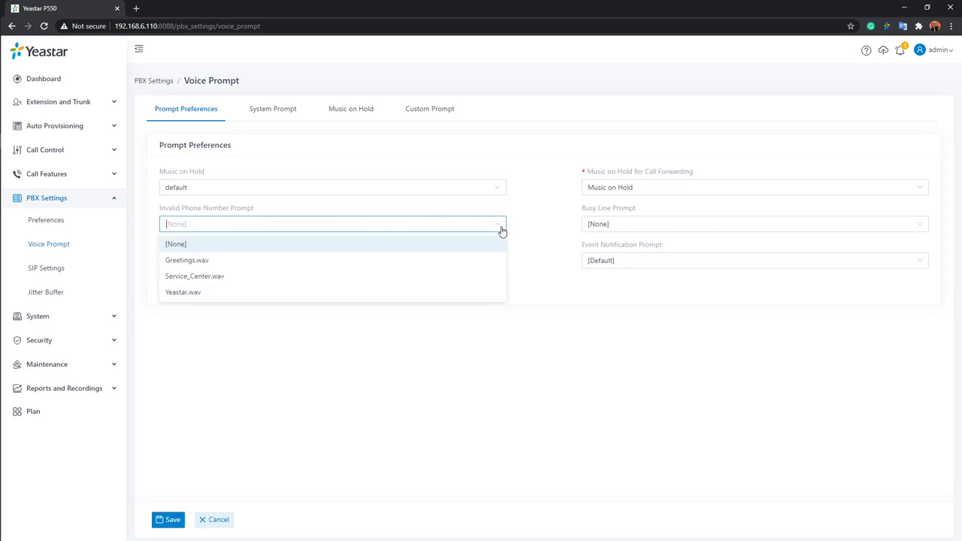
click(527, 233)
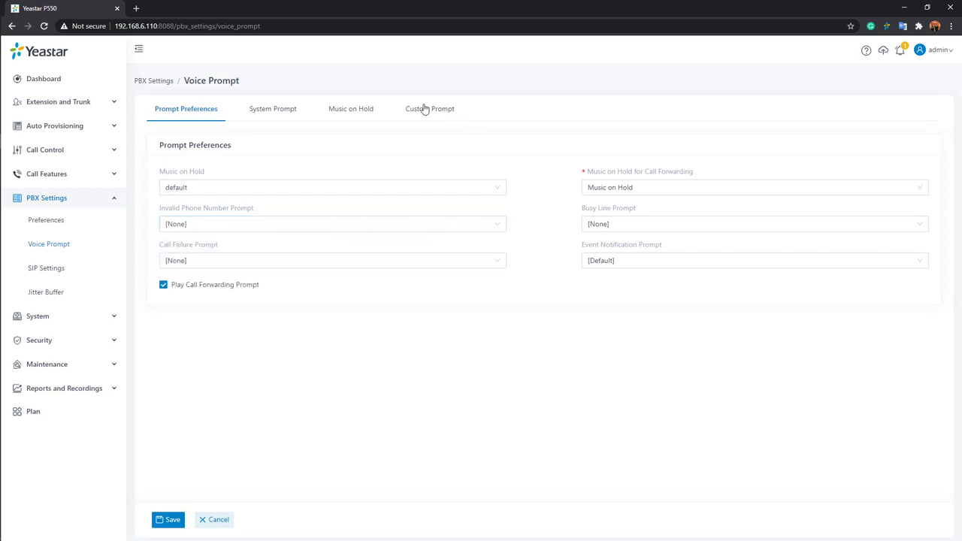
click(265, 120)
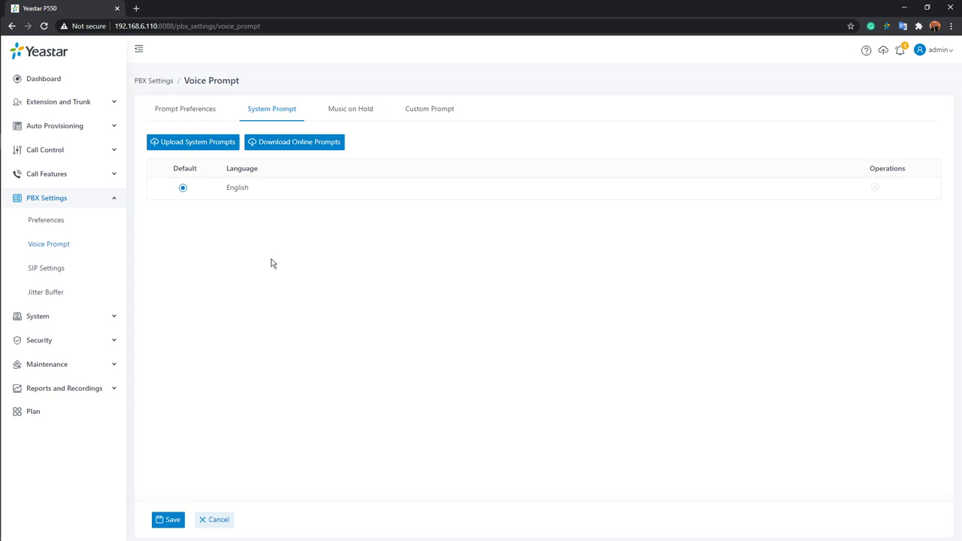
Check the Download Online Prompts list, close it, and view the Custom Prompt recordings.
click(308, 148)
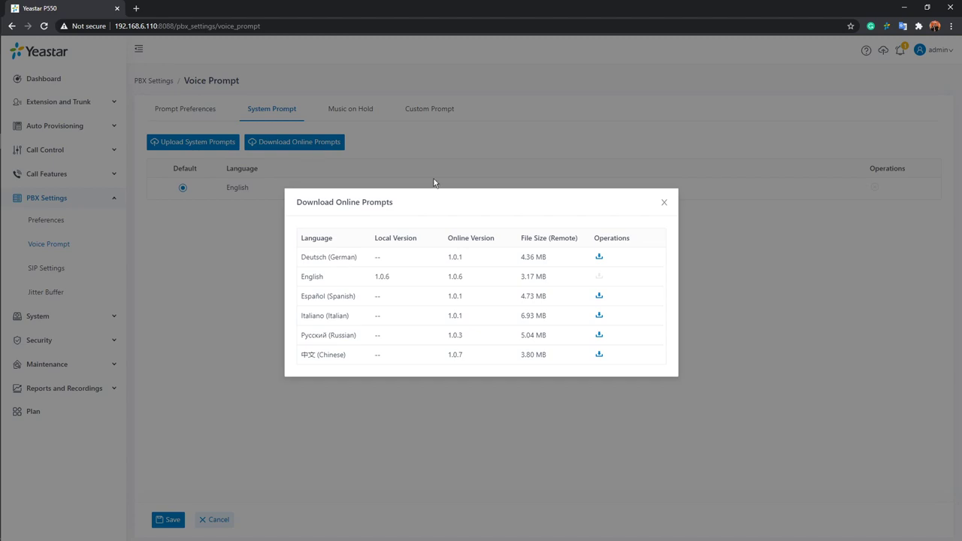
click(664, 203)
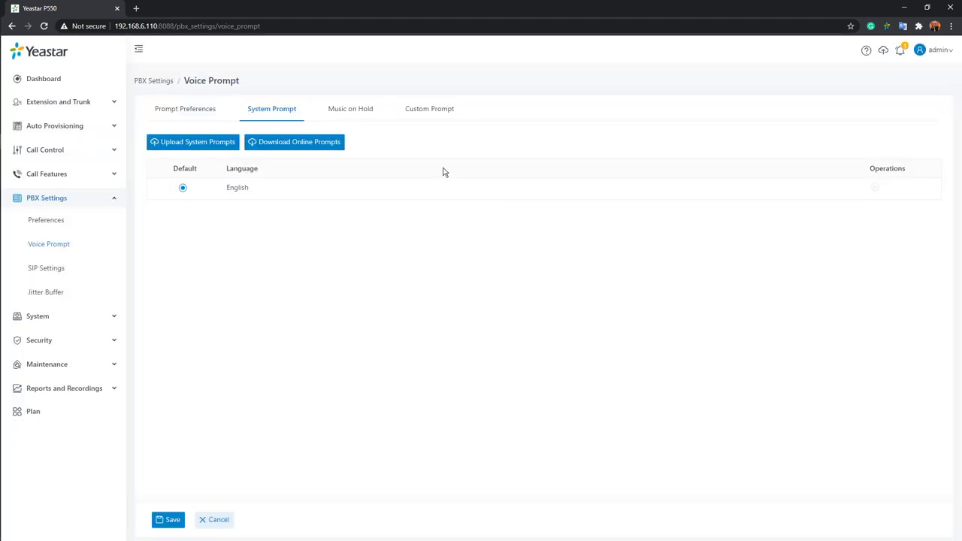
click(426, 114)
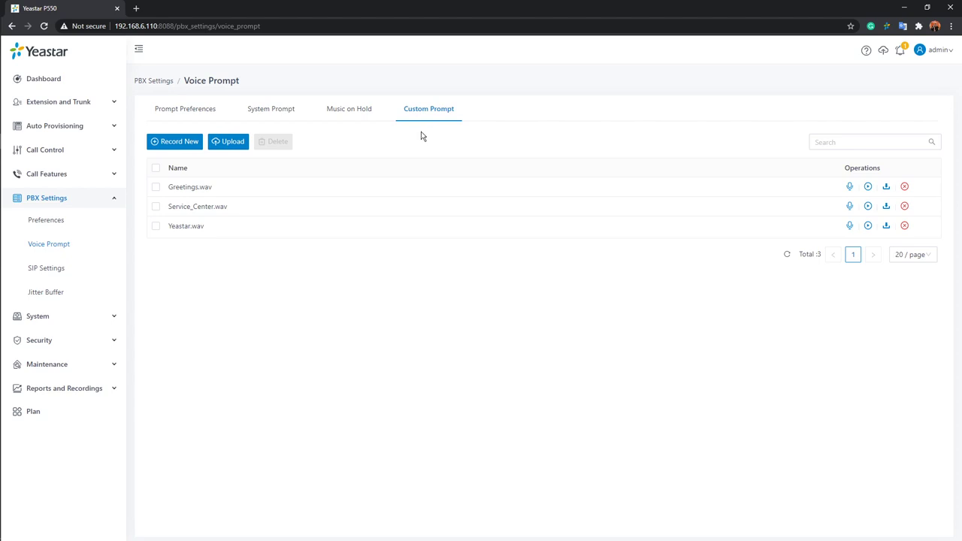
Browse the System Prompt settings, close the online prompt downloads, and return to custom prompts.
click(277, 114)
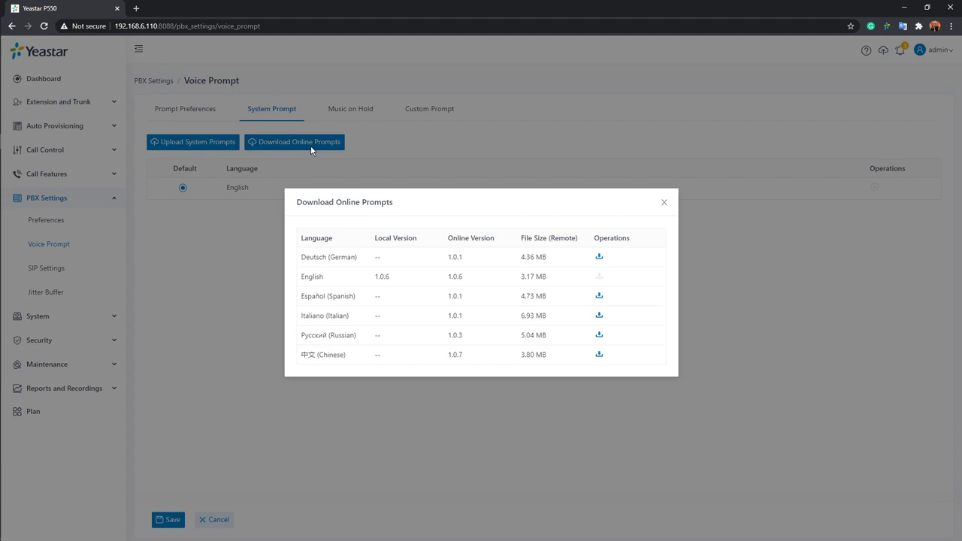
click(665, 203)
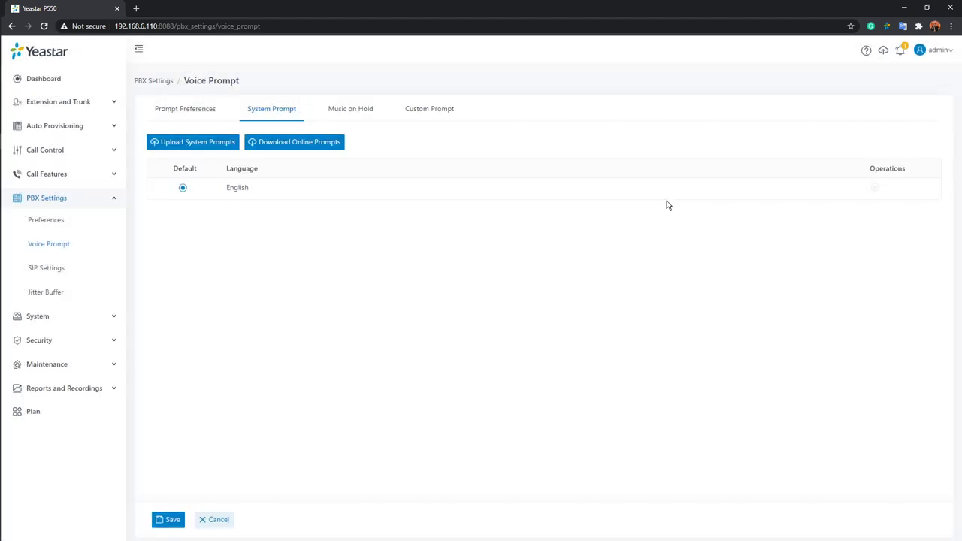
click(428, 114)
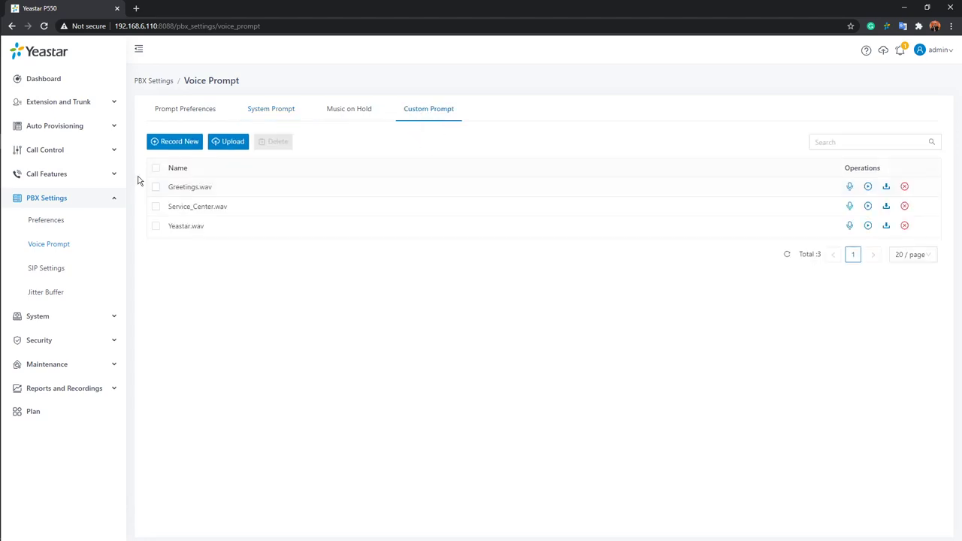
Begin recording a new custom prompt from extension 1000, then cancel it.
click(175, 144)
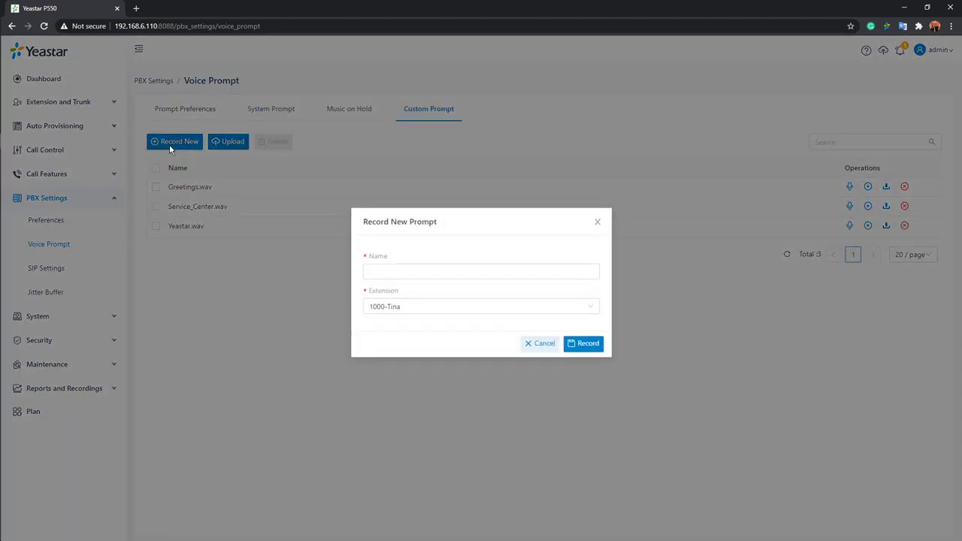
click(562, 306)
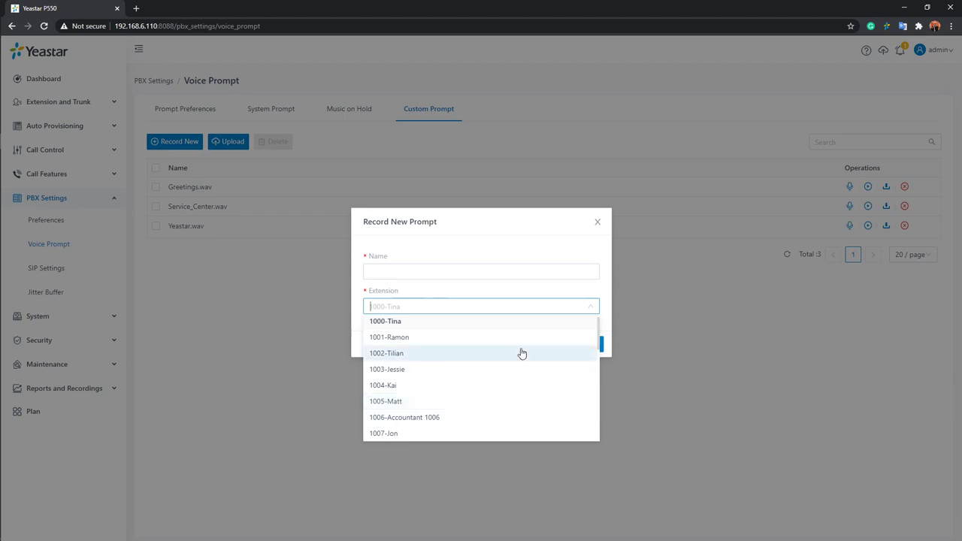
click(519, 325)
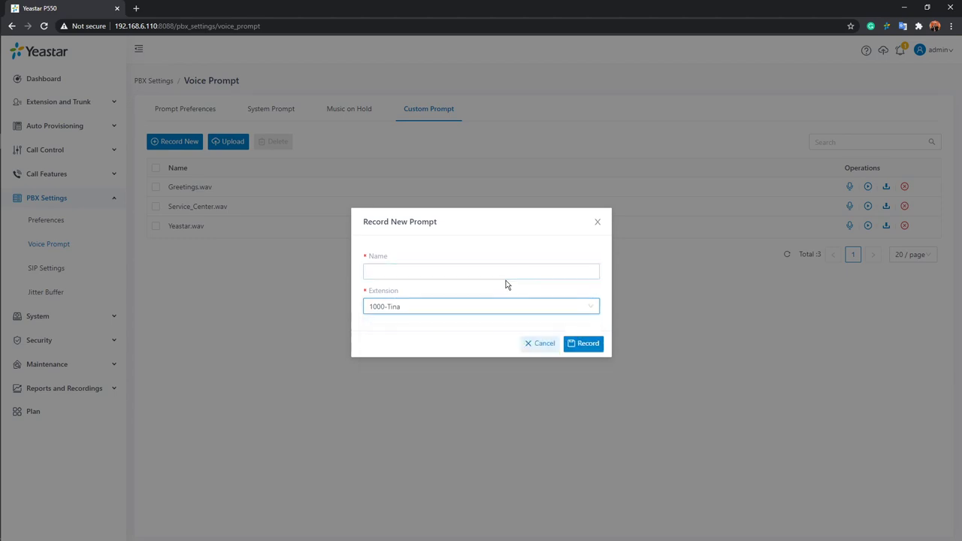
click(517, 272)
key(Escape)
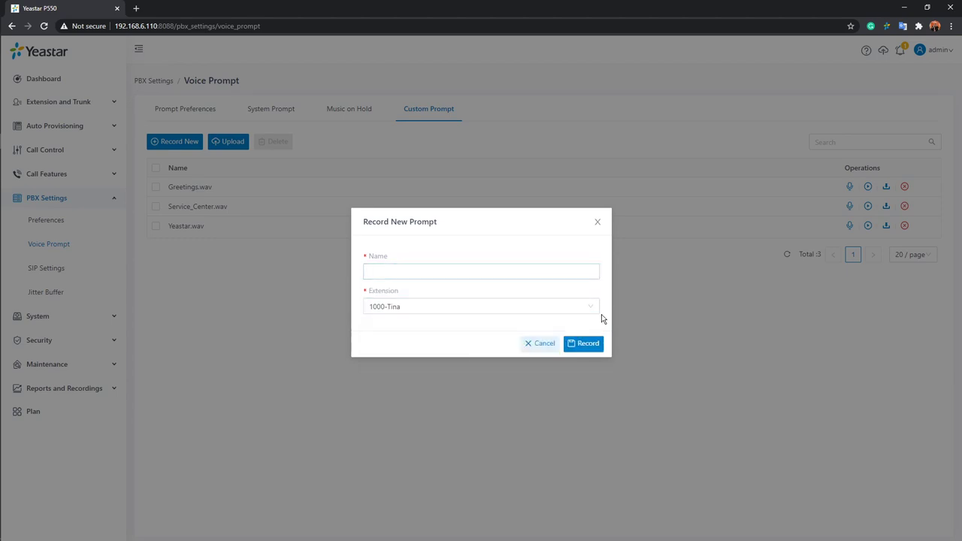
click(597, 225)
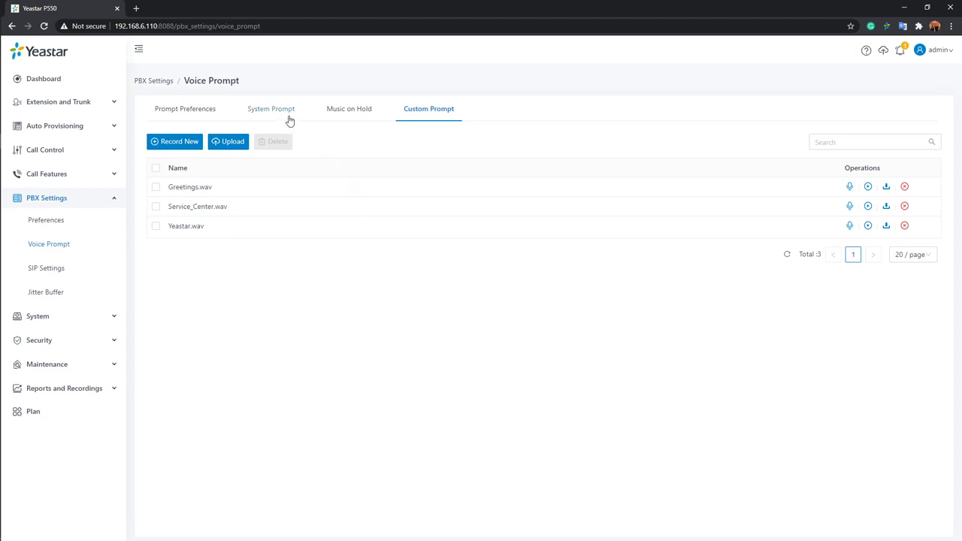
Collapse PBX Settings and open the Extension list under Extension and Trunk.
click(97, 202)
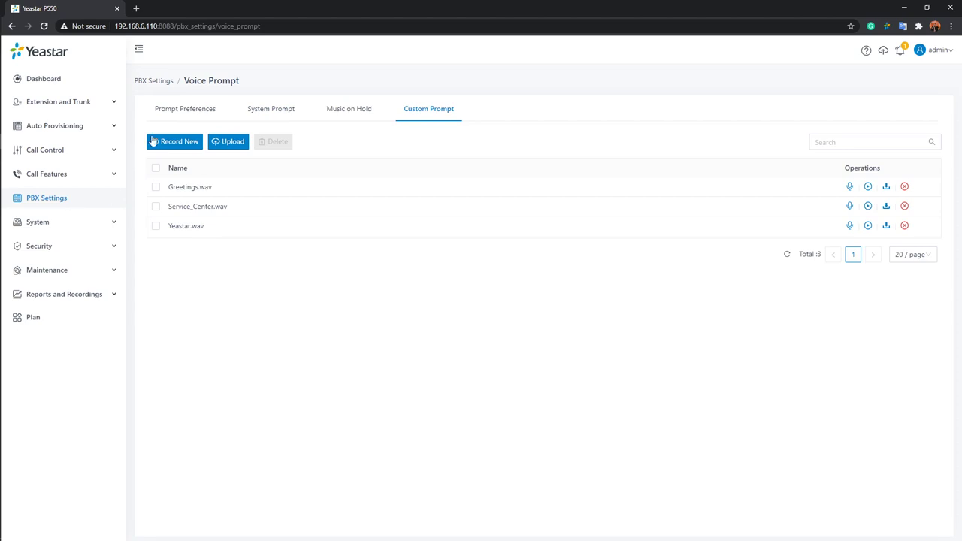
click(60, 105)
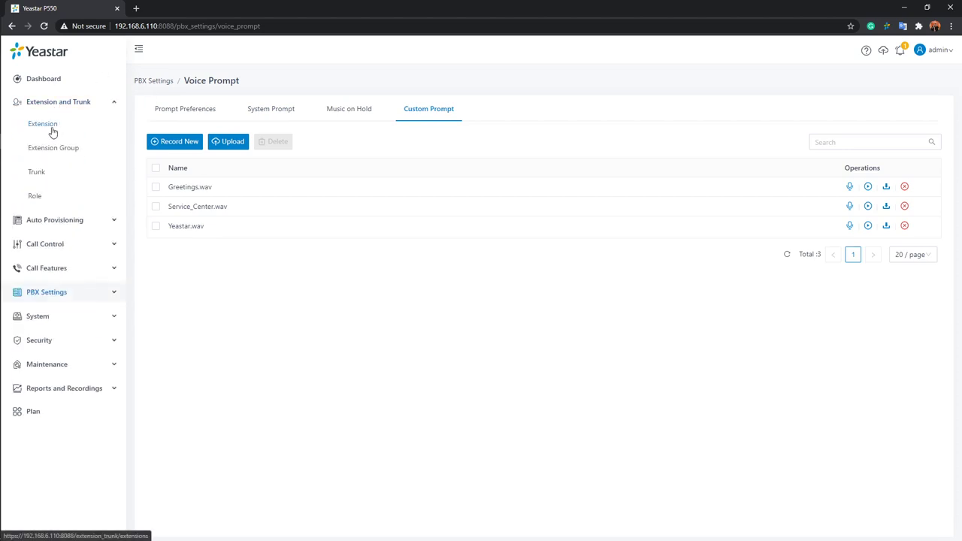
click(52, 129)
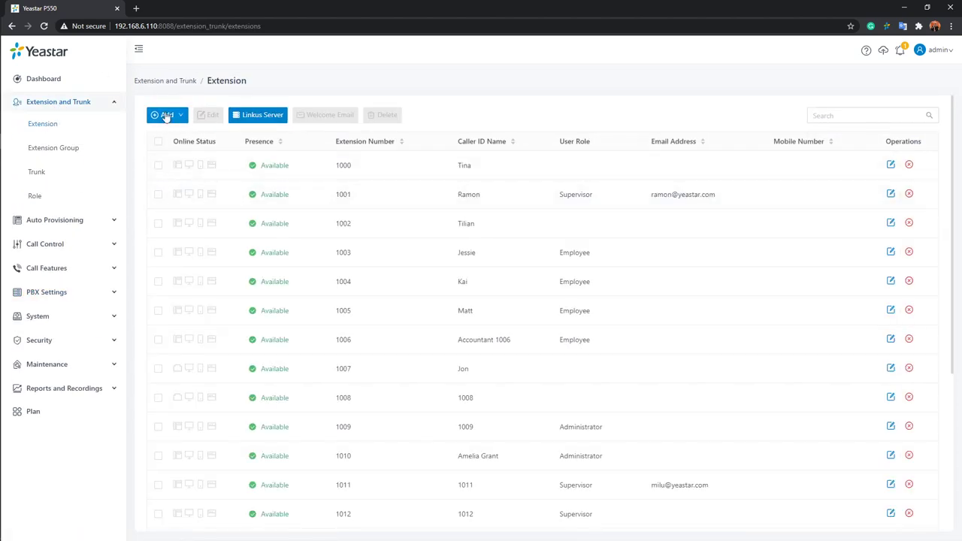
mouse_move(166, 116)
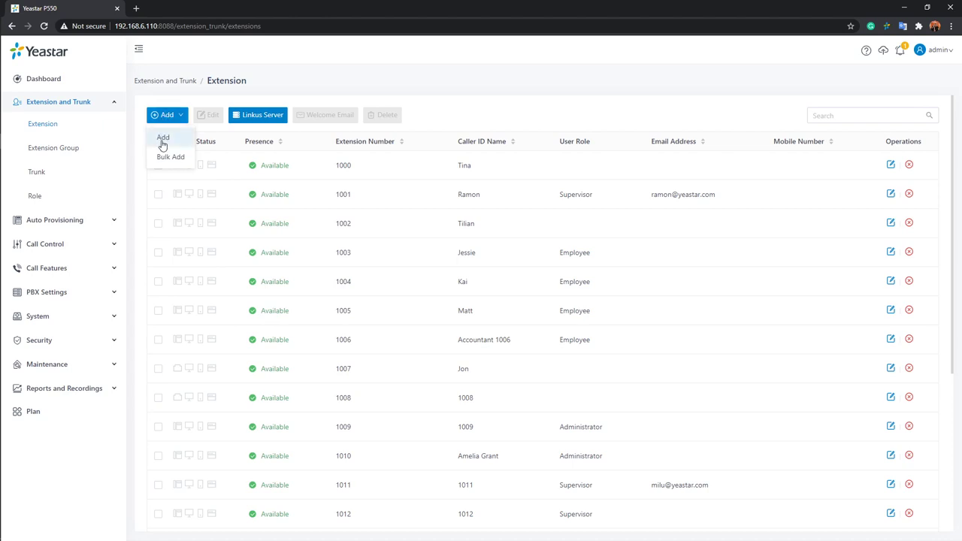
Start adding a single new extension and keep its type as SIP Extension.
click(165, 142)
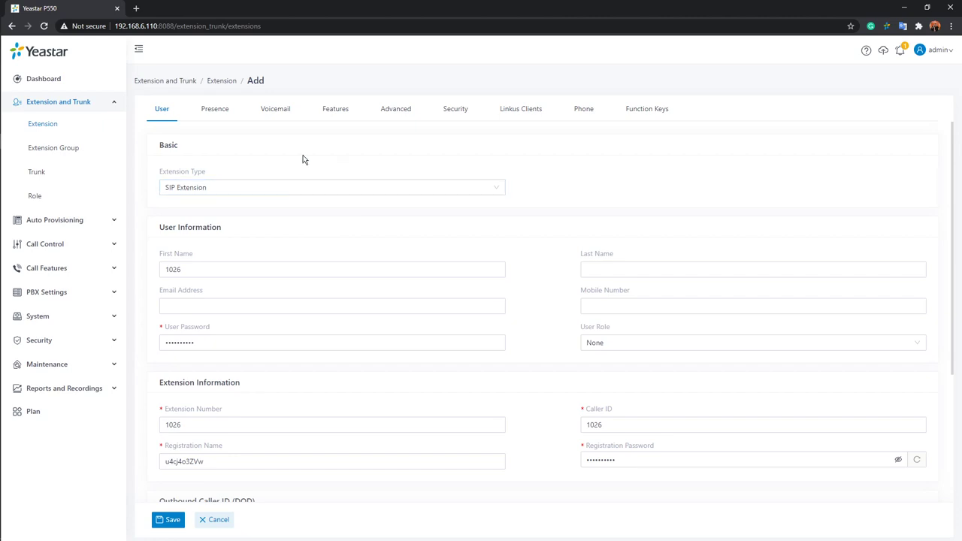
mouse_move(188, 169)
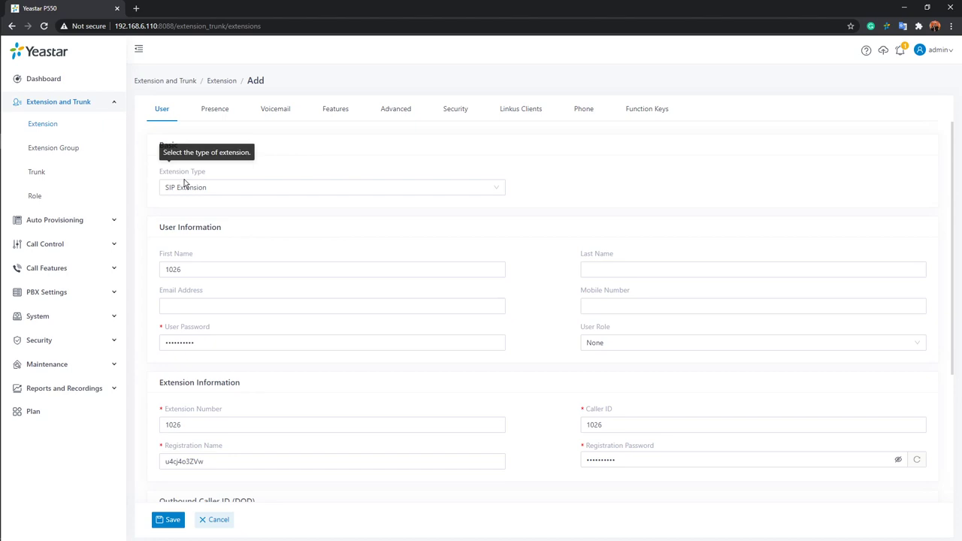
click(319, 190)
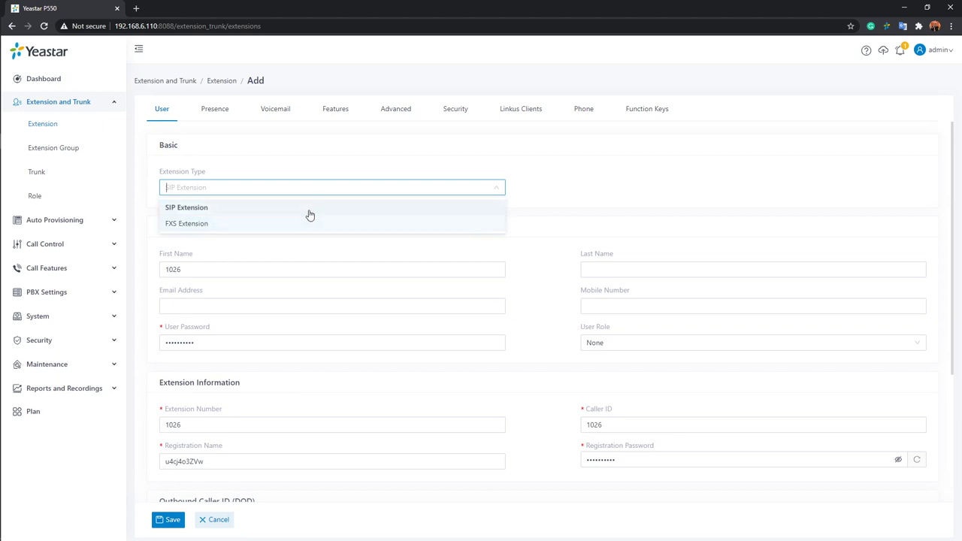
click(313, 209)
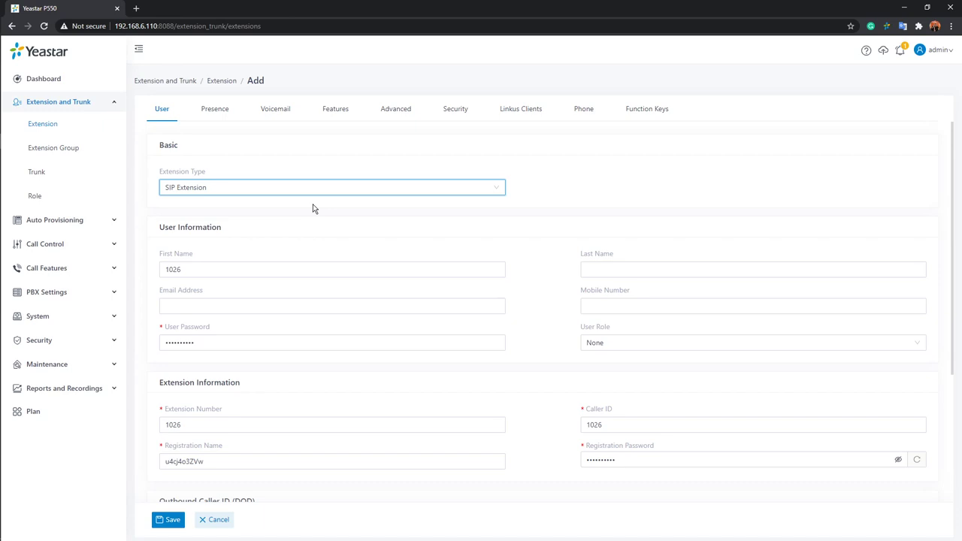
Try the FXS extension type, check the available FXS ports, then revert to SIP Extension.
click(456, 189)
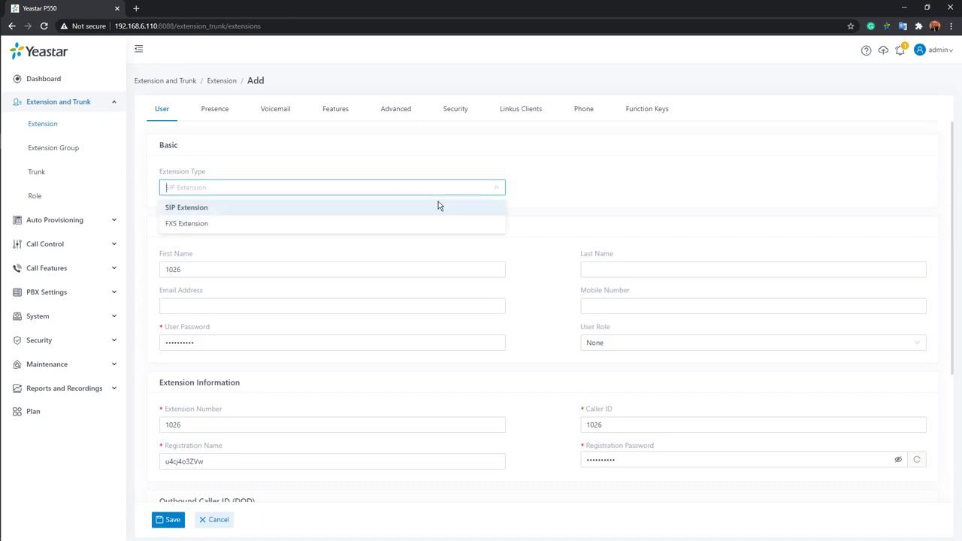
click(324, 223)
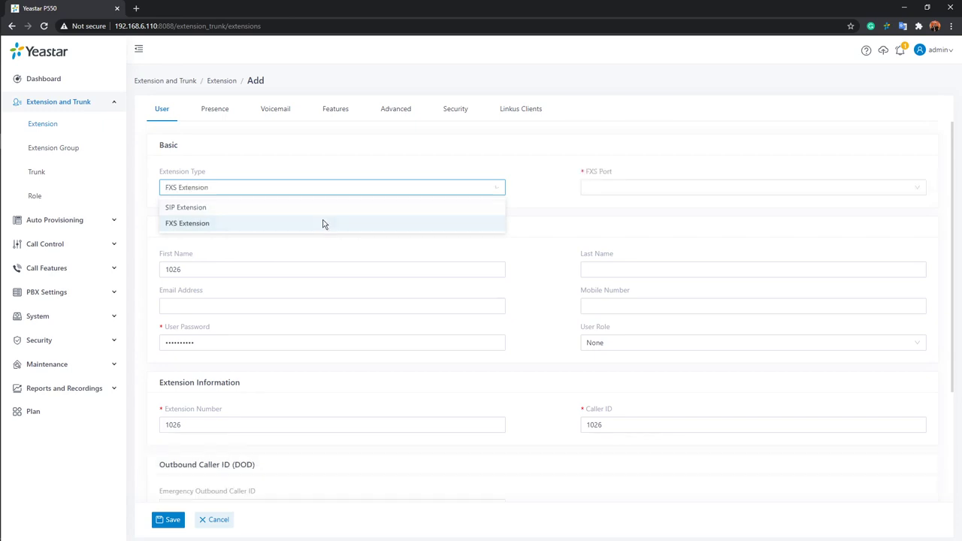
click(706, 188)
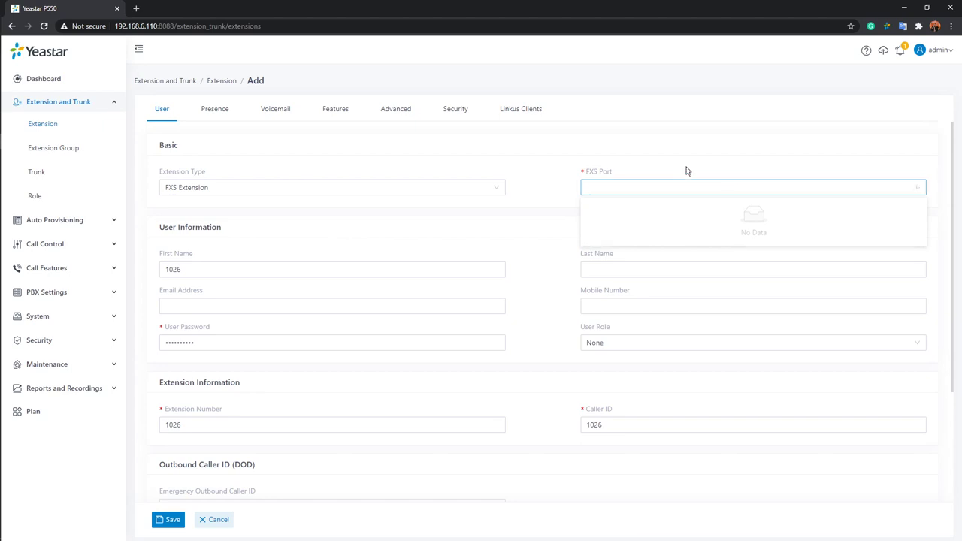
click(489, 187)
click(314, 207)
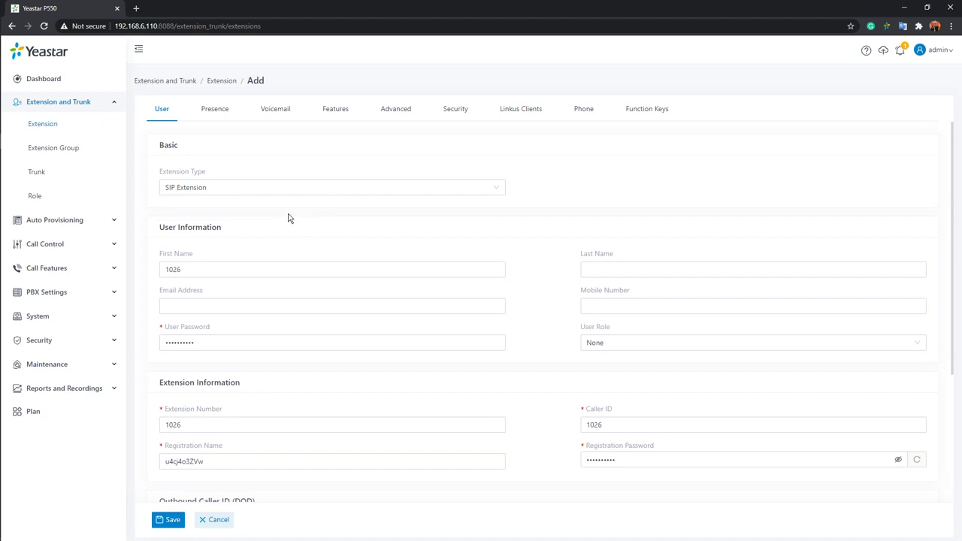
Replace the placeholder first name with 'Jason' and set the last name to 'New'.
click(256, 264)
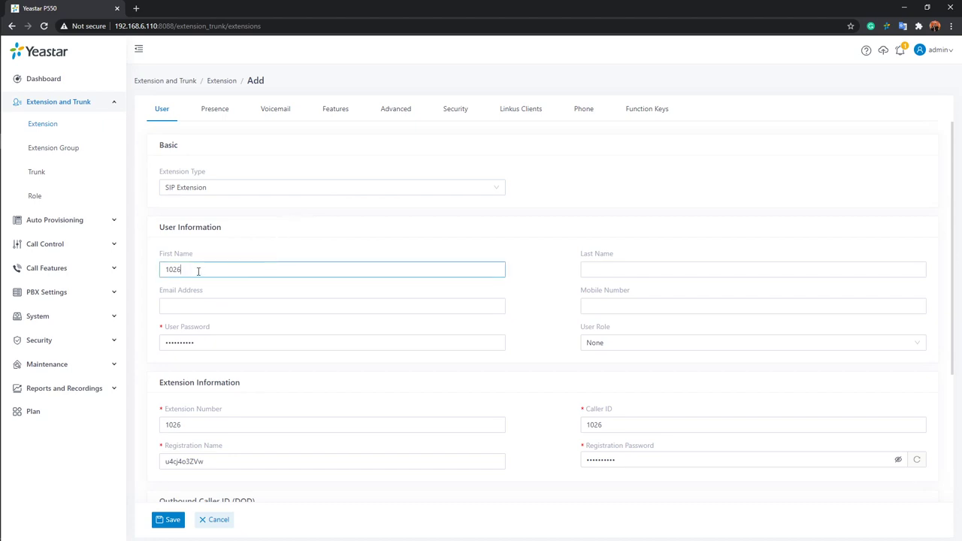
click(641, 267)
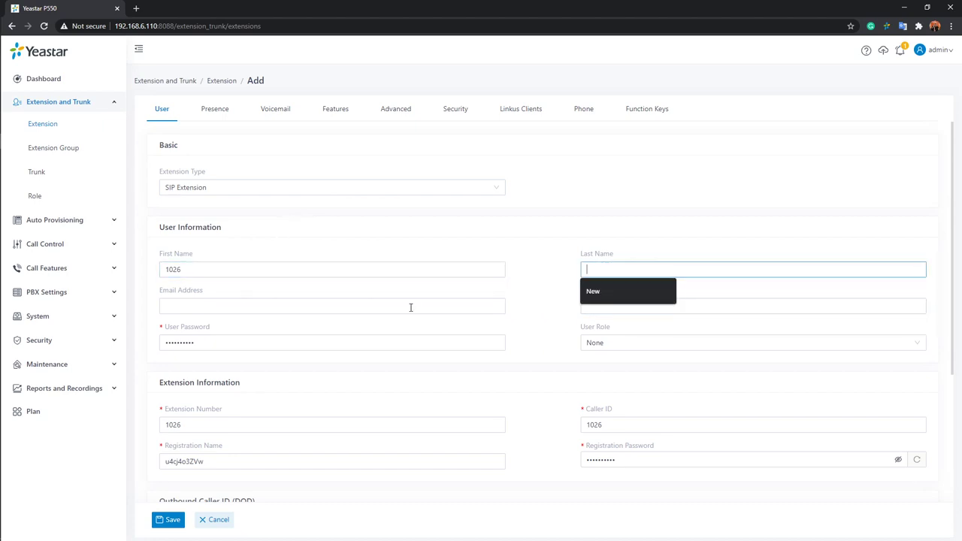
click(381, 263)
drag(347, 263, 120, 255)
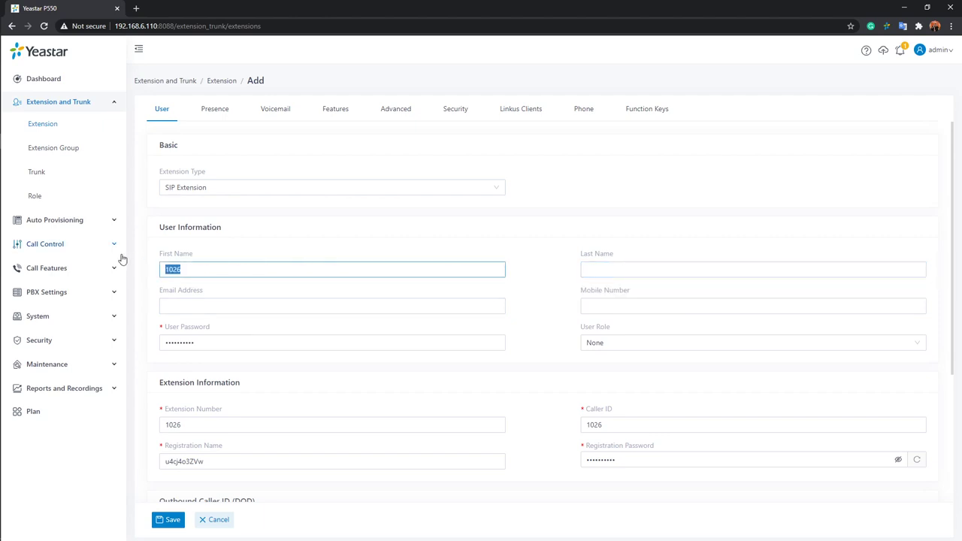
key(BackSpace)
text(Jason)
click(685, 267)
text(New)
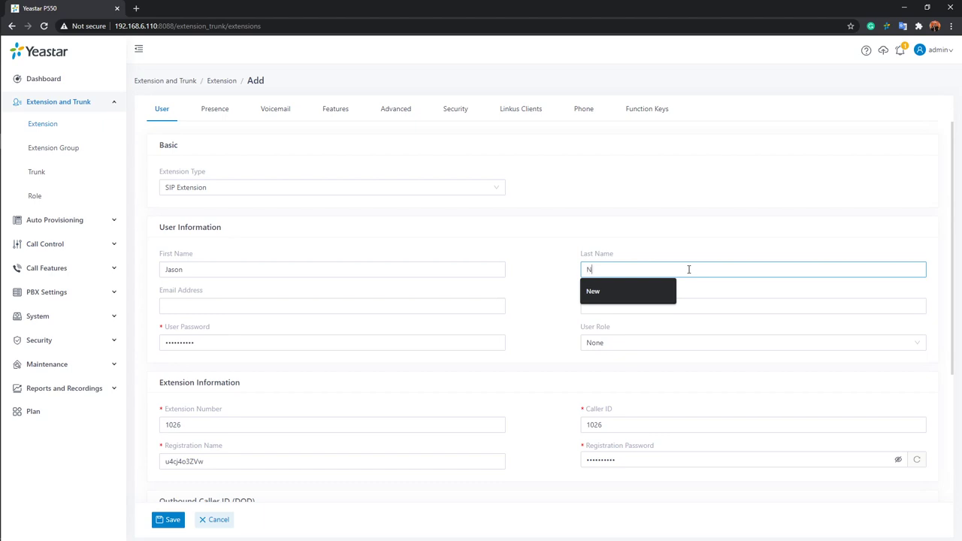
Enter the user's email address and mobile number.
click(280, 307)
key(Tab)
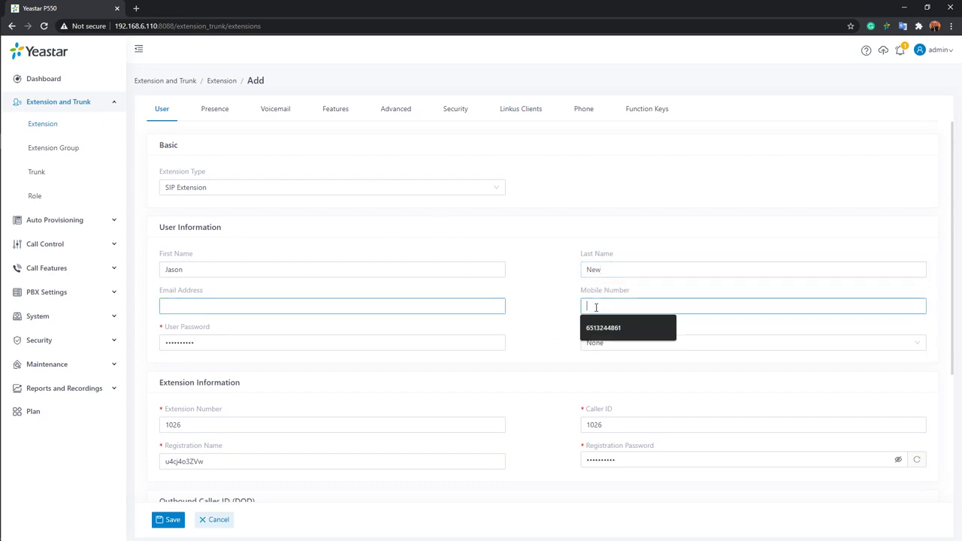
click(487, 302)
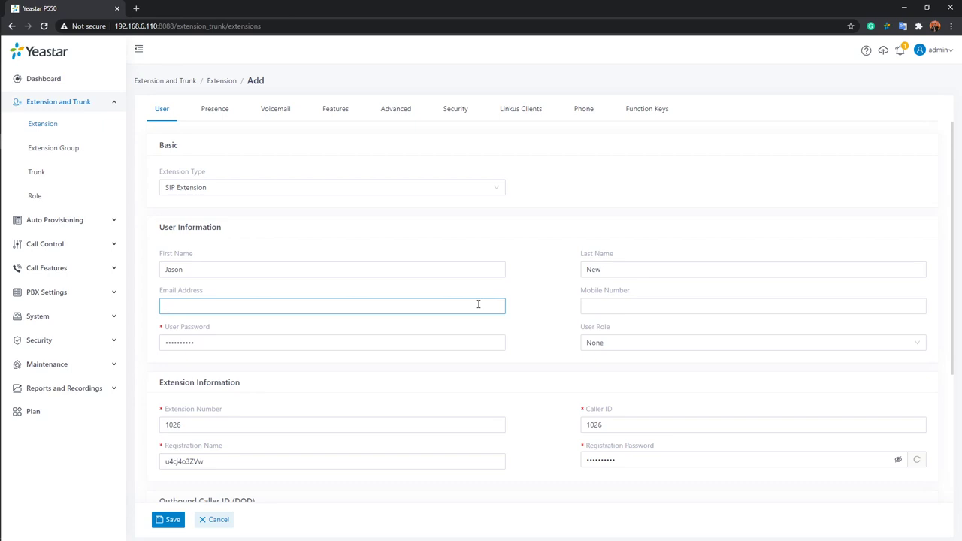
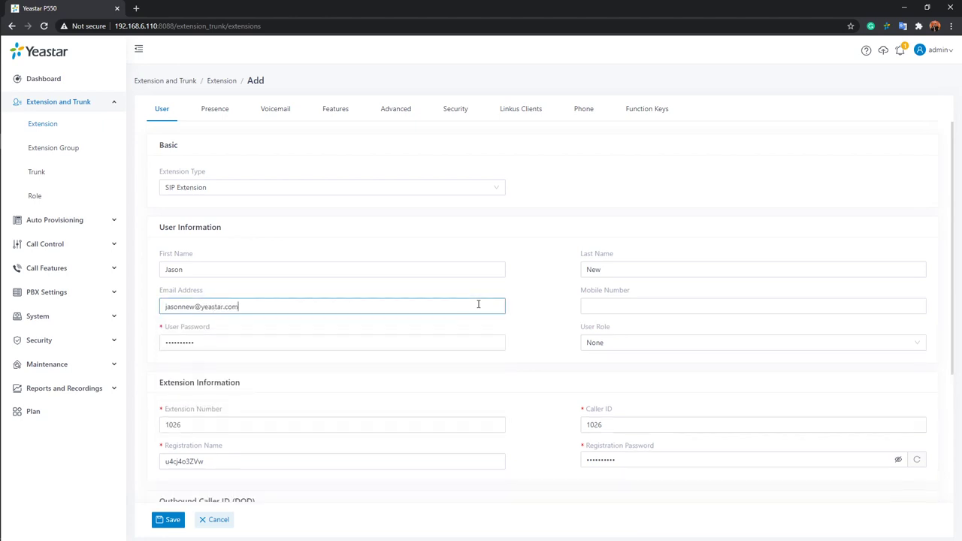
click(681, 304)
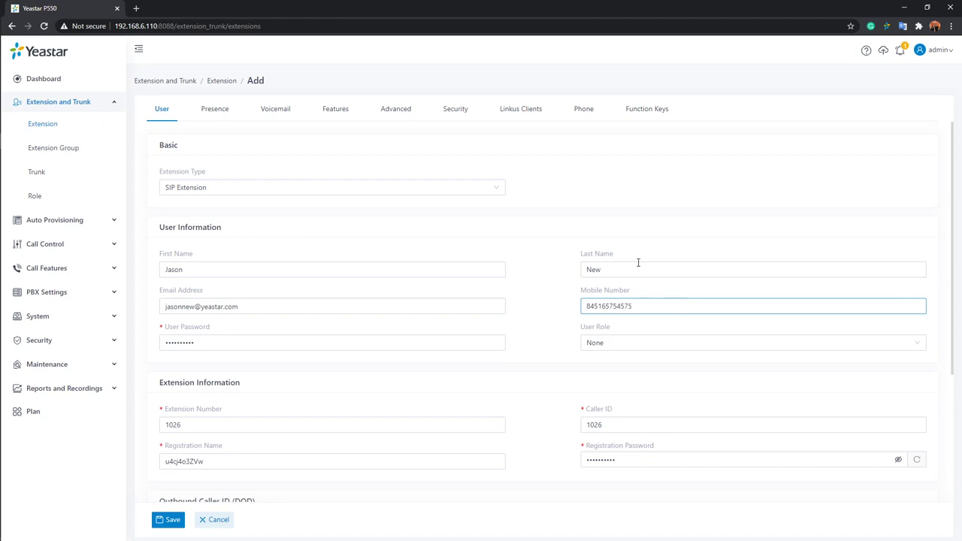
click(384, 342)
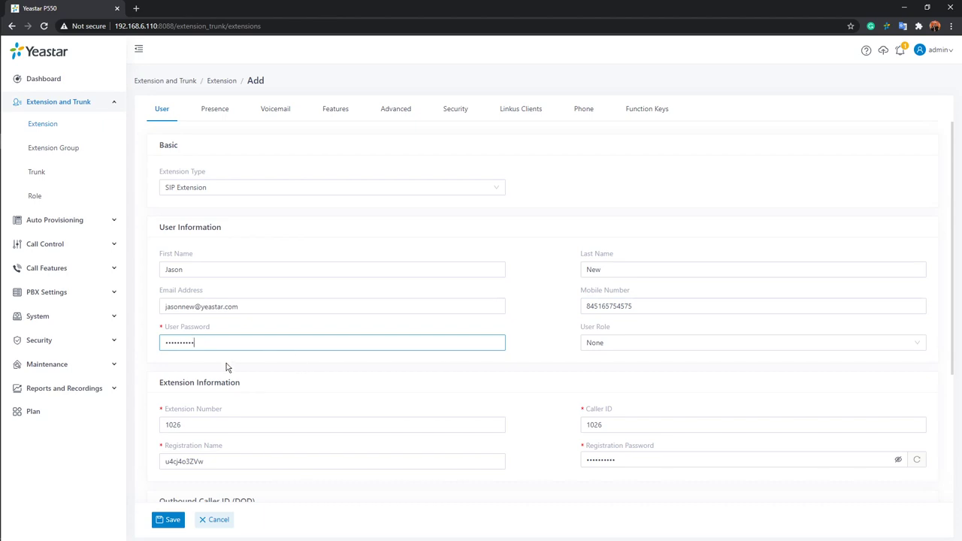
Replace the user password; after the short numeric one is rejected, enter a 10-character mixed-case password.
mouse_move(200, 331)
drag(214, 343, 129, 343)
key(BackSpace)
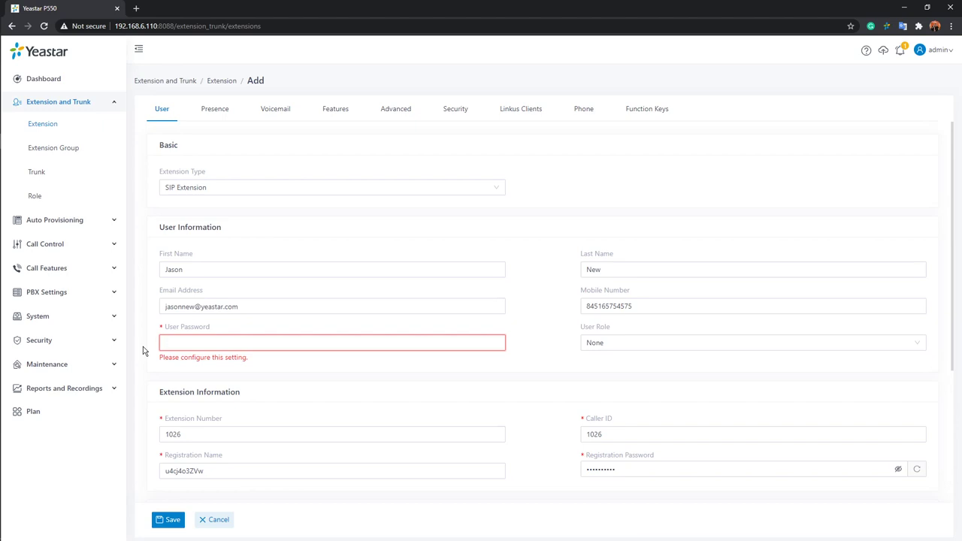
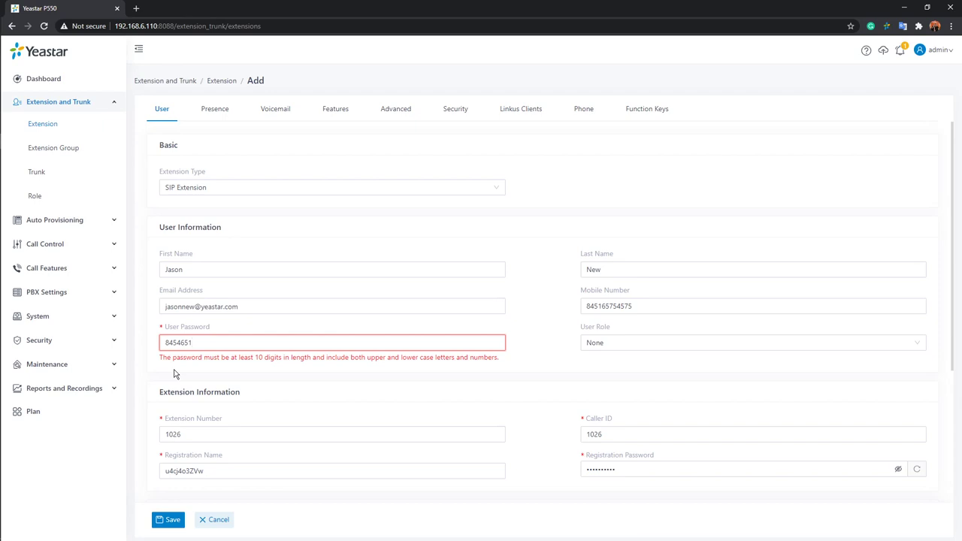
drag(199, 343, 94, 349)
key(BackSpace)
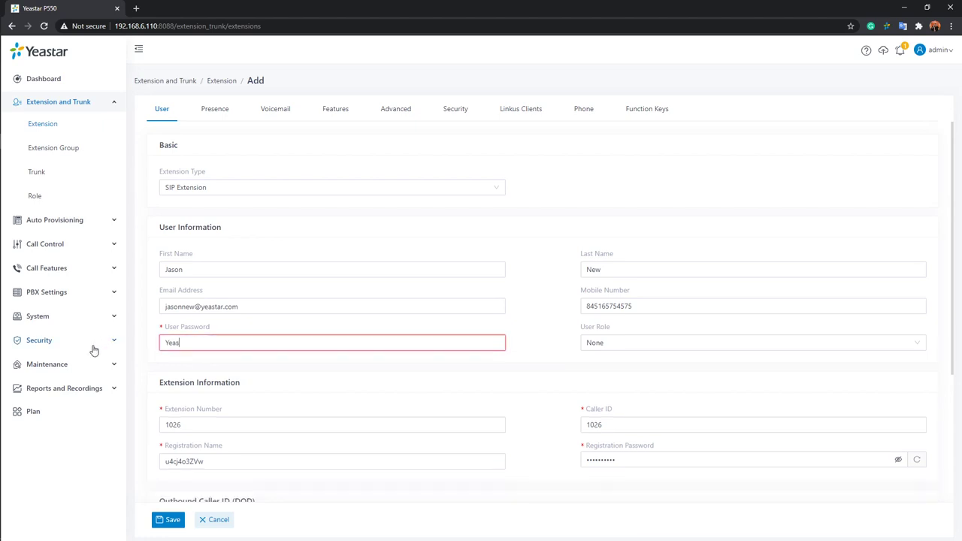
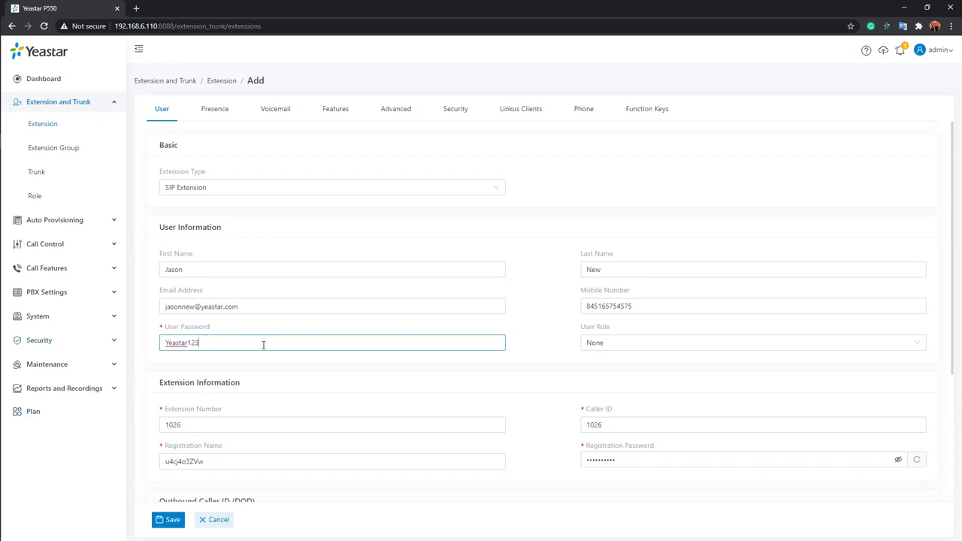
click(553, 356)
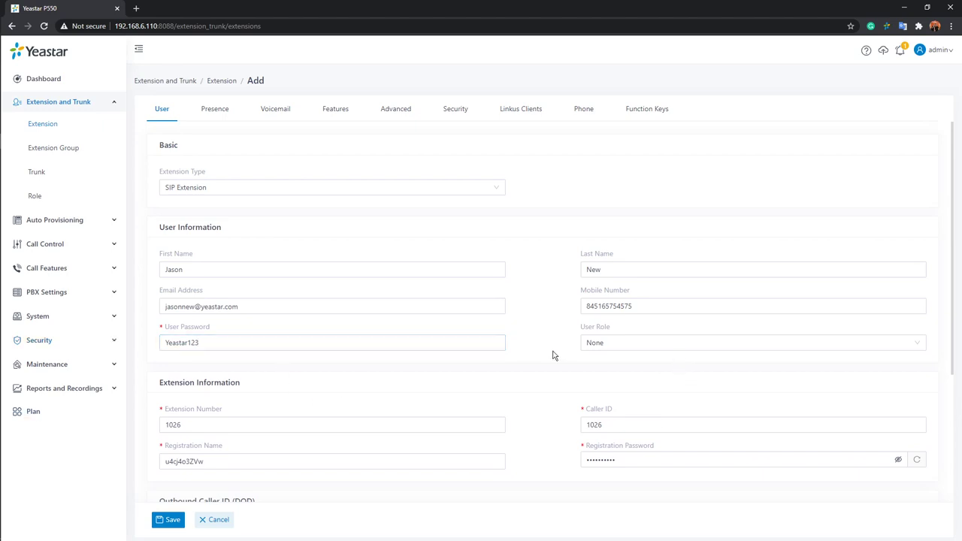
click(704, 347)
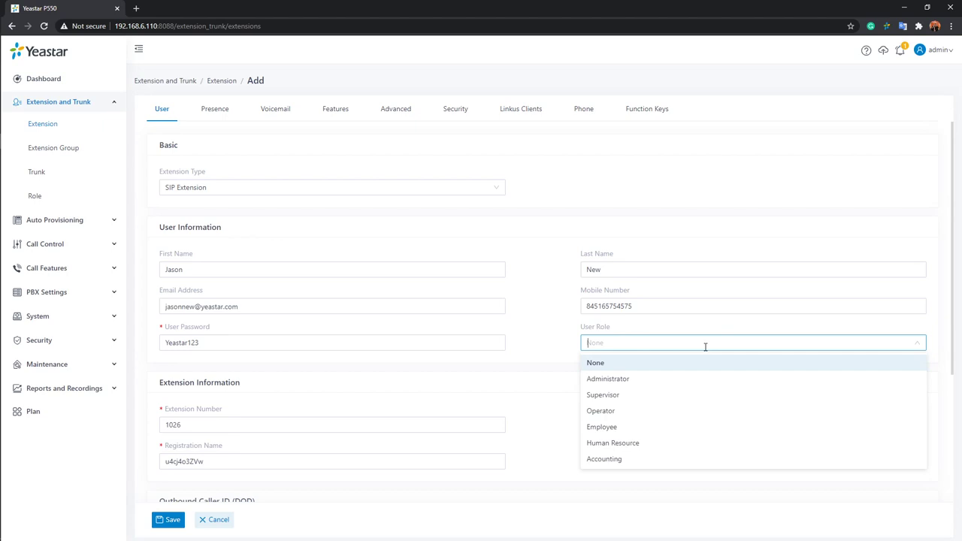
click(565, 344)
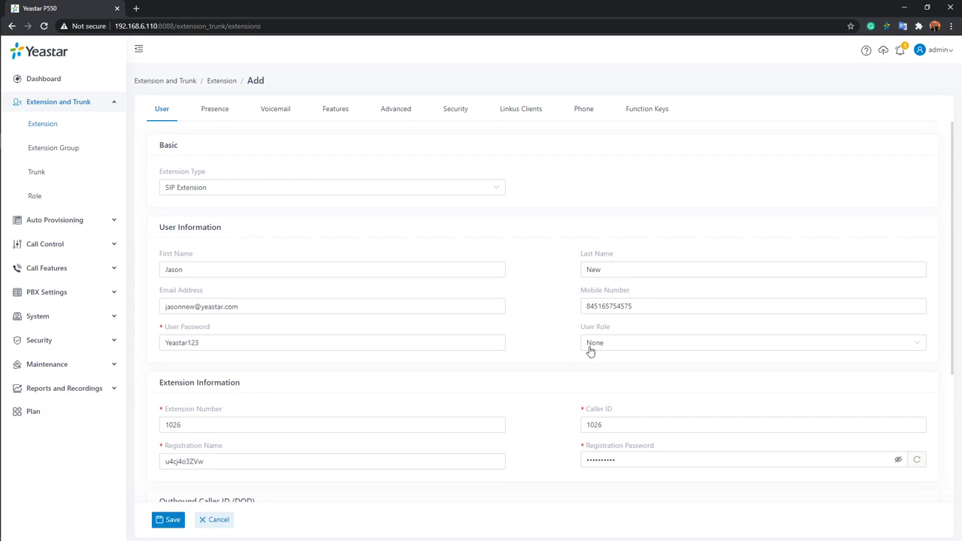
click(735, 343)
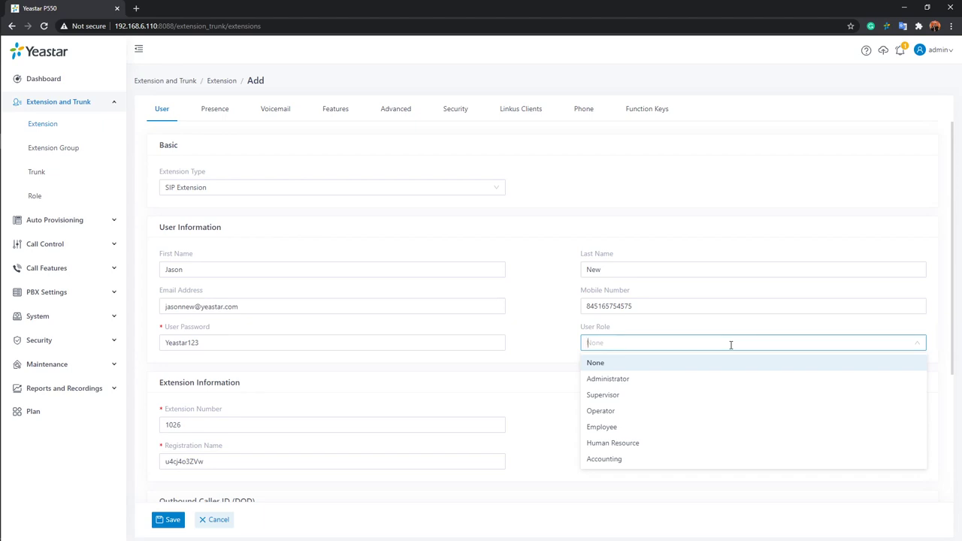
click(547, 338)
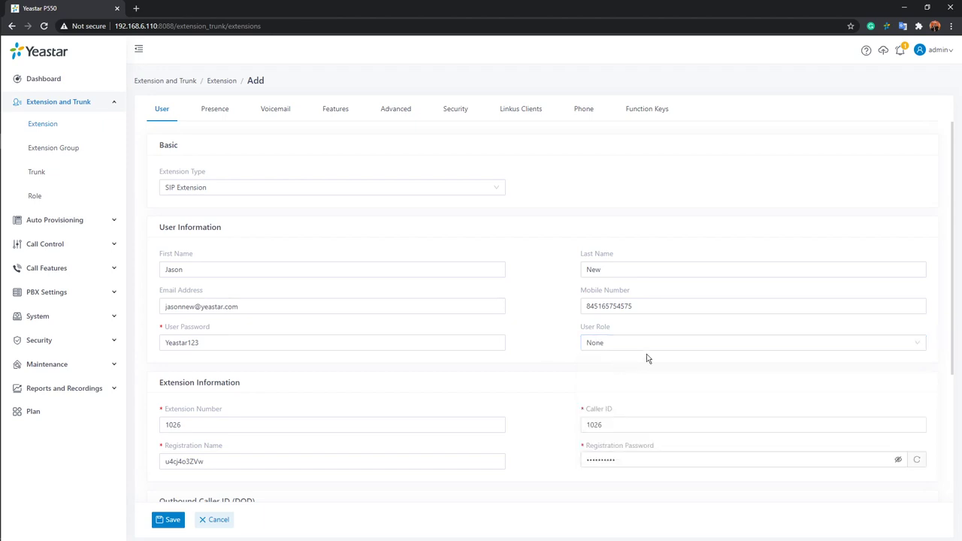
click(673, 345)
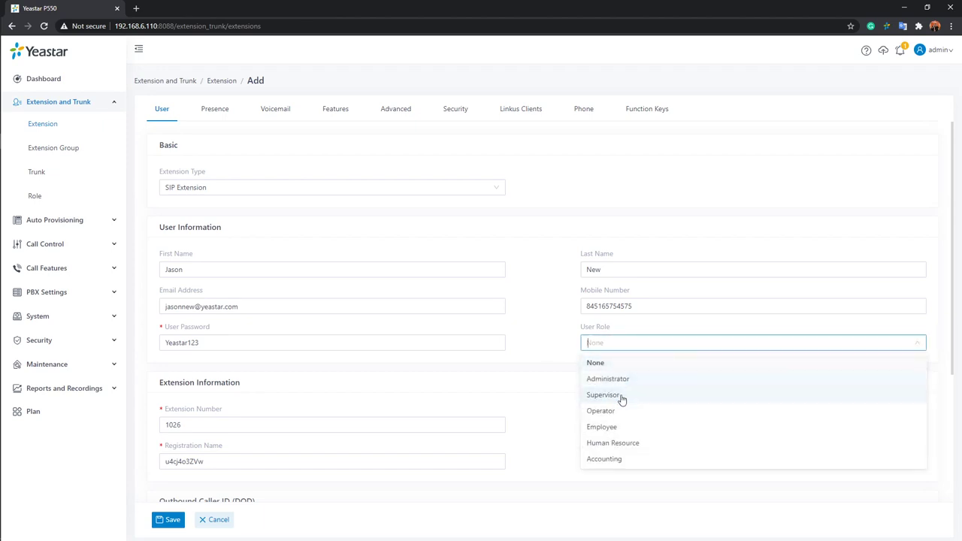
click(564, 345)
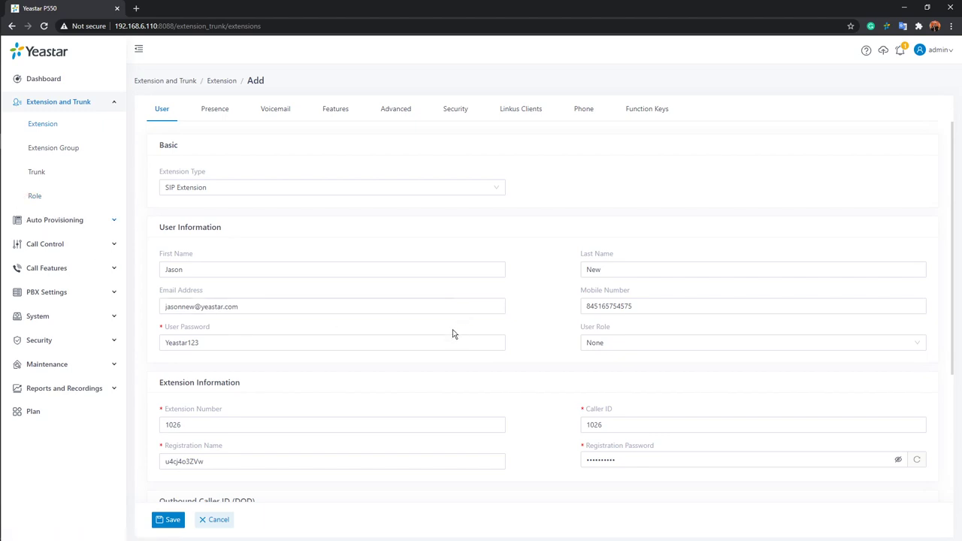
Save extension 1026, clearing the already-used email address after the duplicate error, then save again.
click(170, 519)
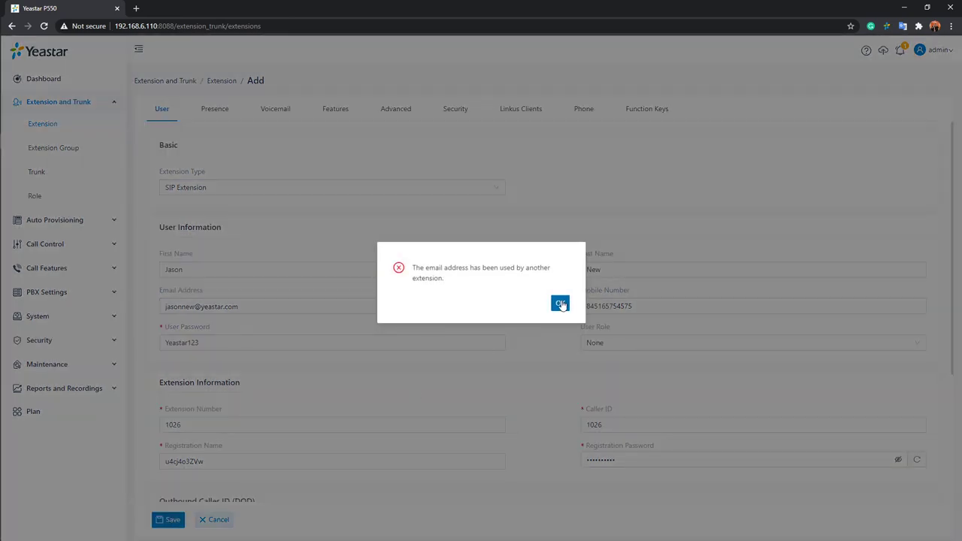
click(560, 305)
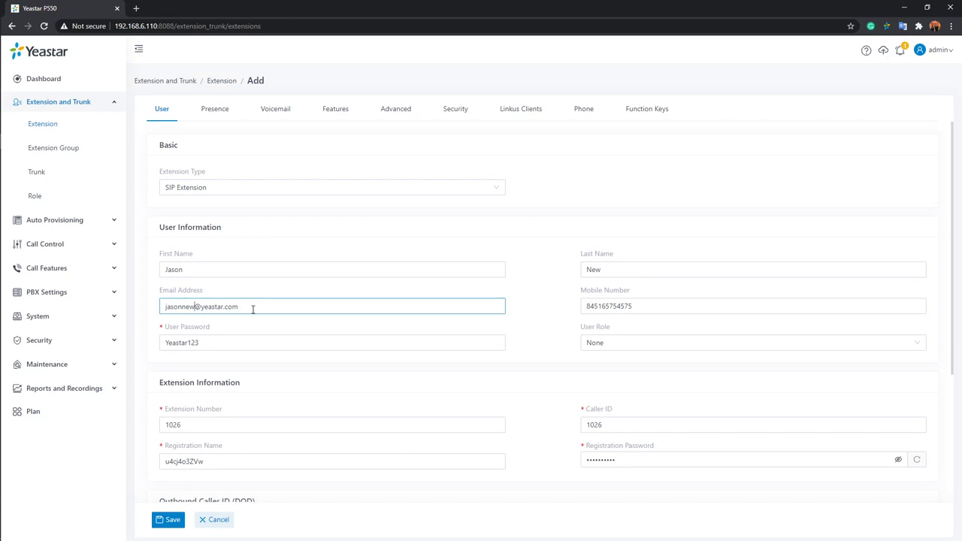
drag(256, 307, 128, 298)
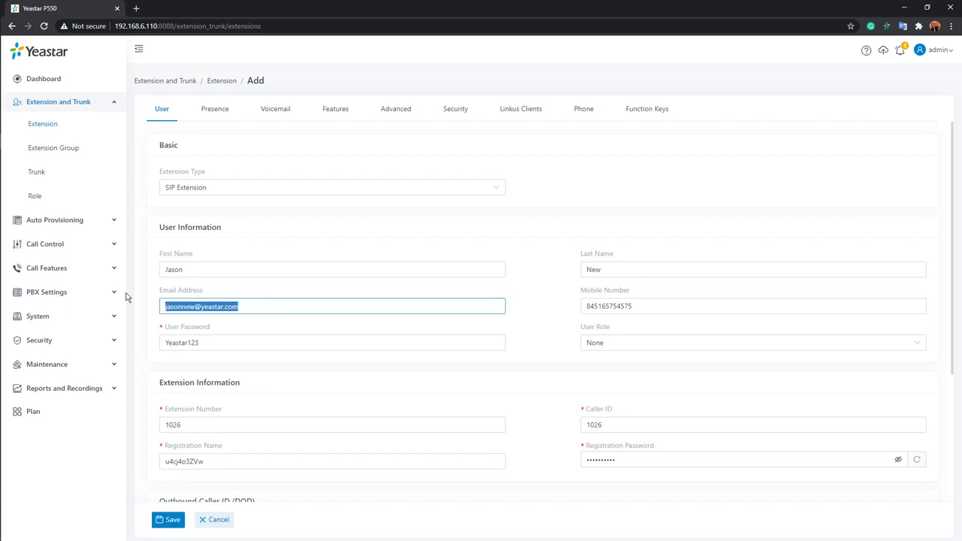
key(BackSpace)
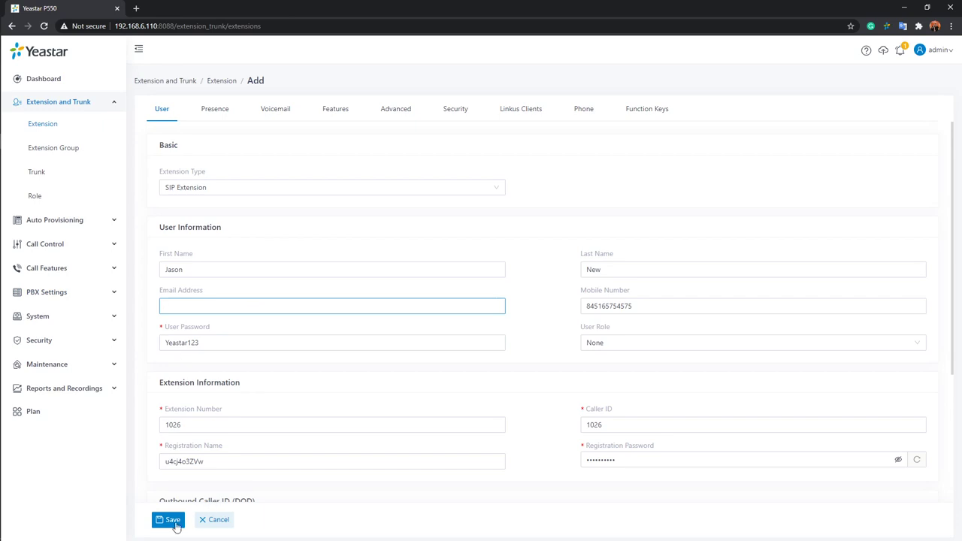
click(169, 519)
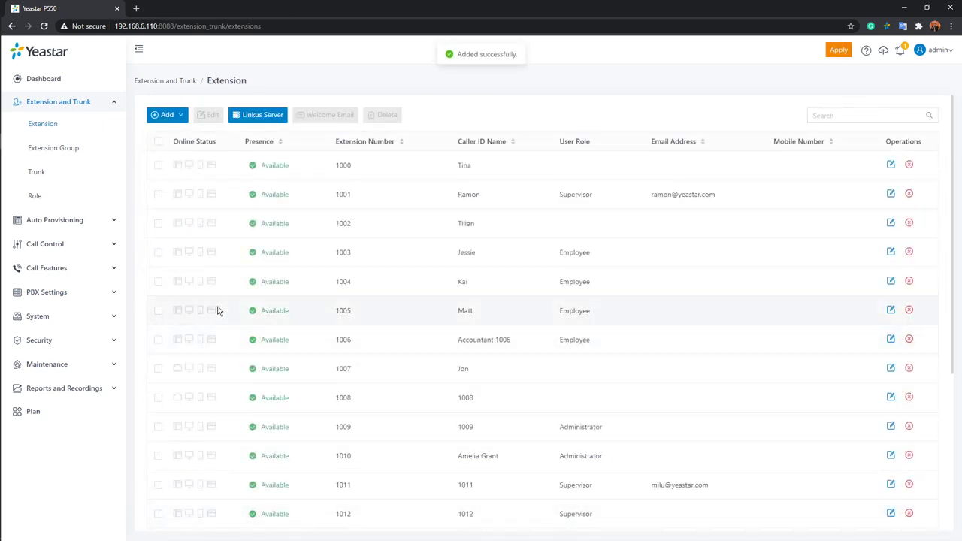
Go to Role management and open the Administrator role for editing.
click(35, 196)
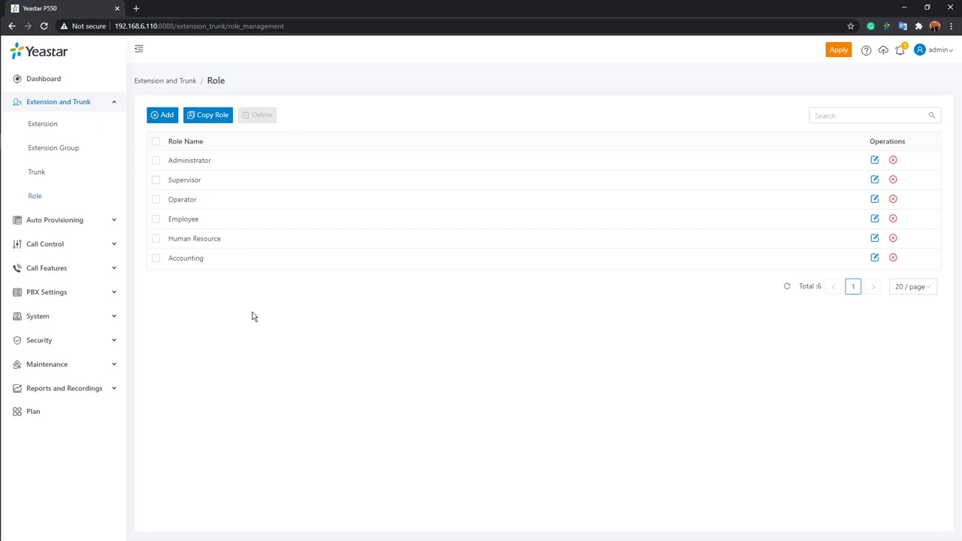
click(875, 162)
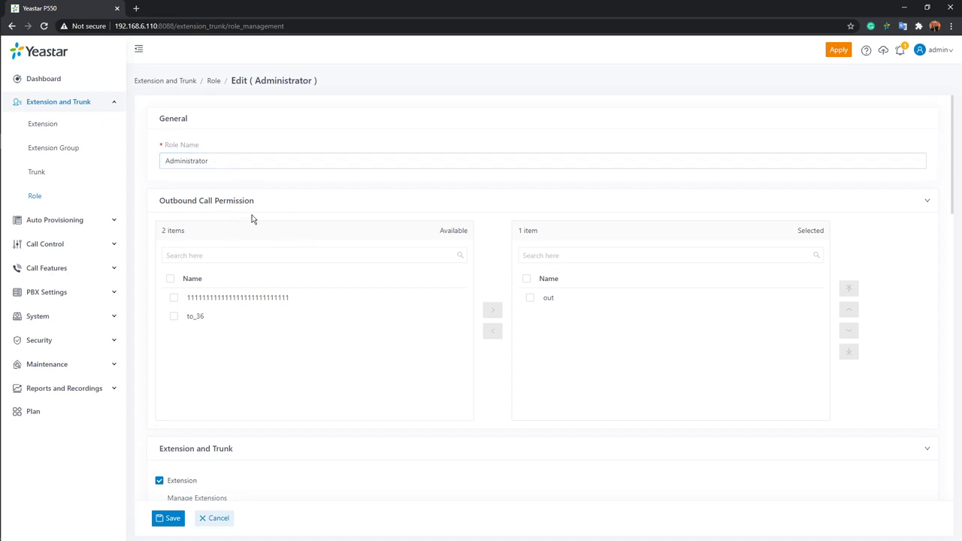
Scroll through the Administrator role's permissions and cancel without making changes.
scroll(255, 235, down, 1)
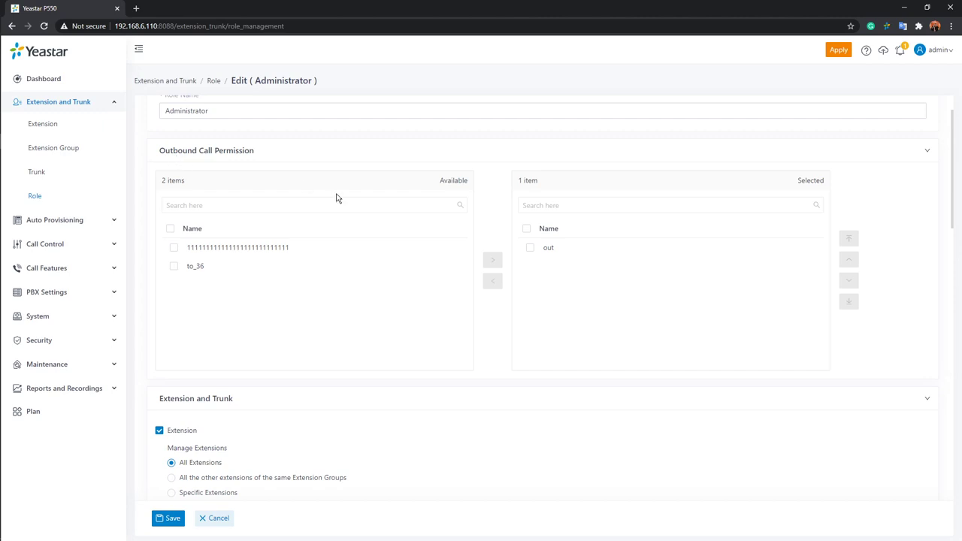
scroll(359, 199, down, 3)
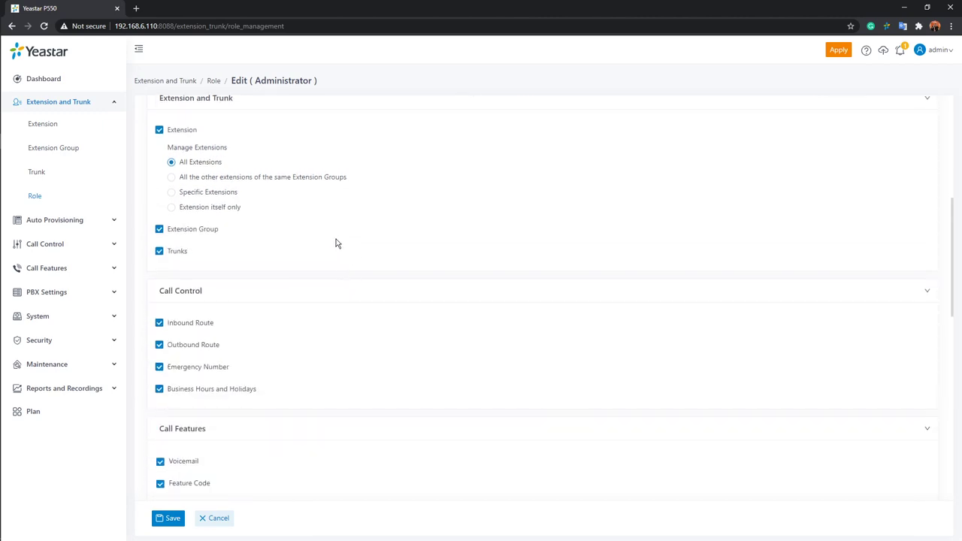
scroll(340, 247, down, 1)
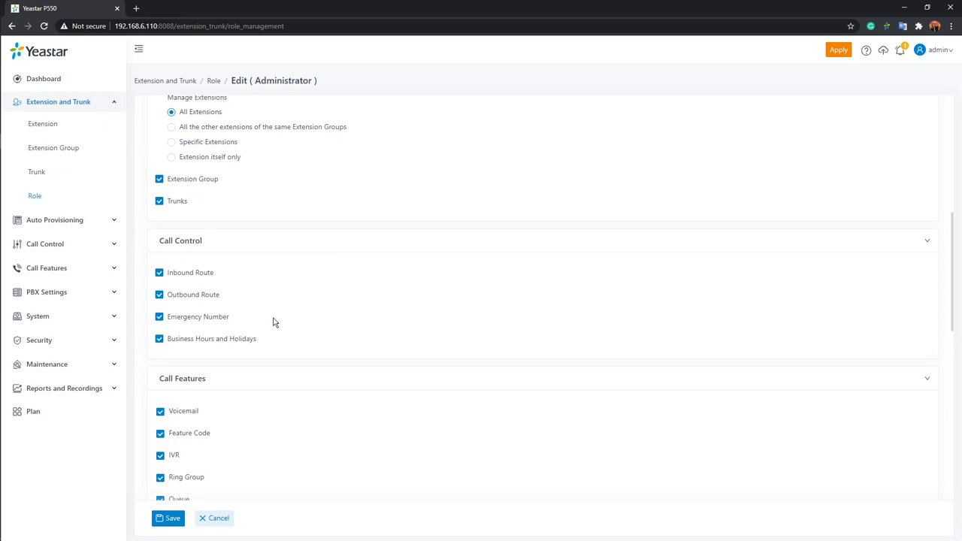
scroll(335, 300, down, 2)
scroll(335, 300, down, 1)
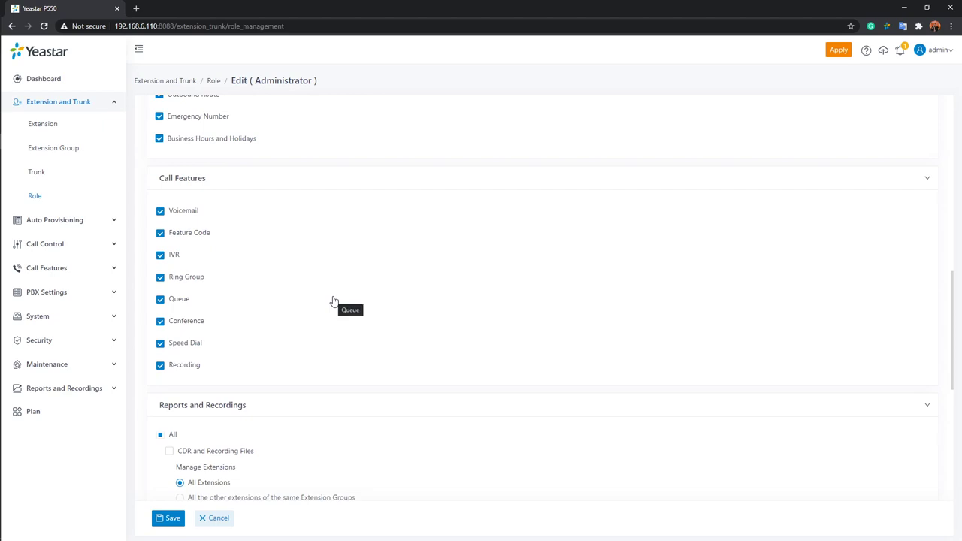
scroll(290, 218, up, 3)
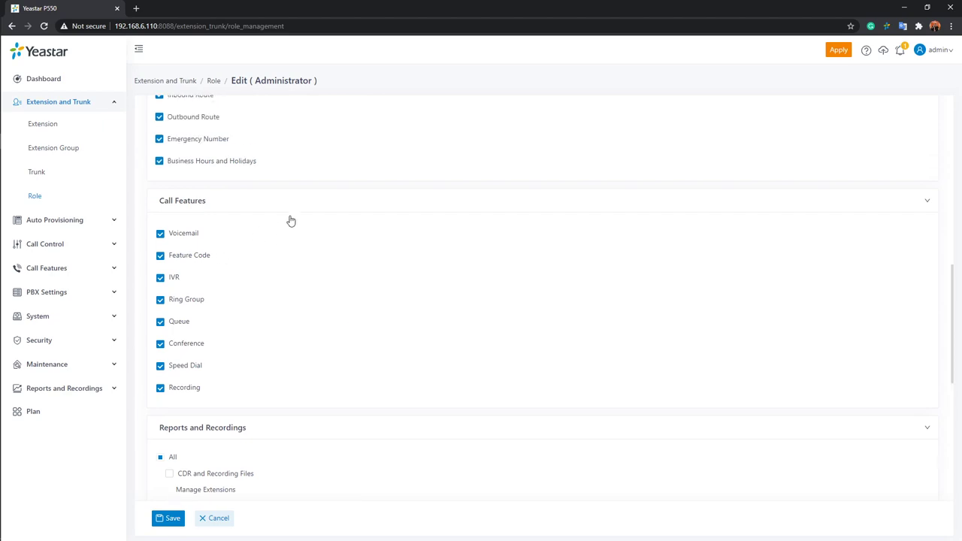
scroll(298, 225, up, 1)
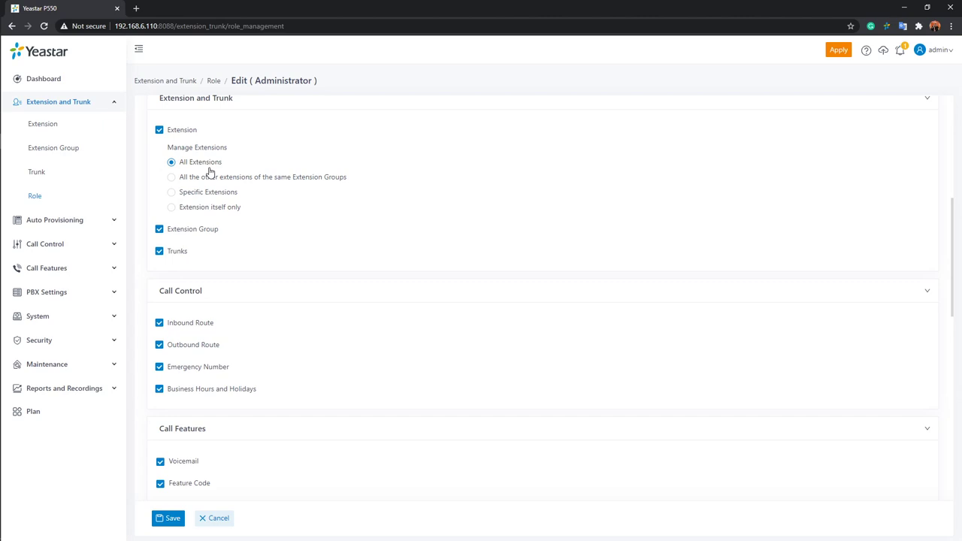
scroll(281, 247, down, 8)
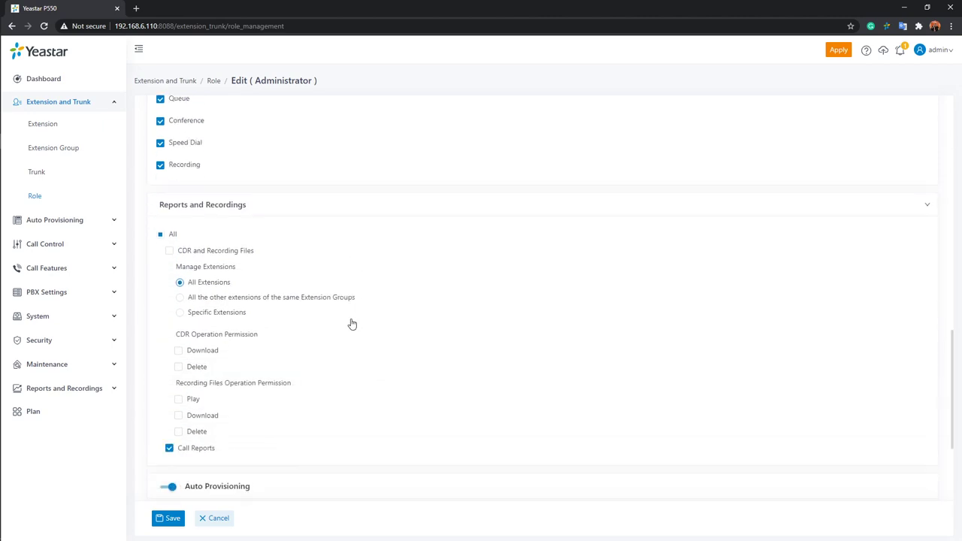
scroll(346, 325, down, 1)
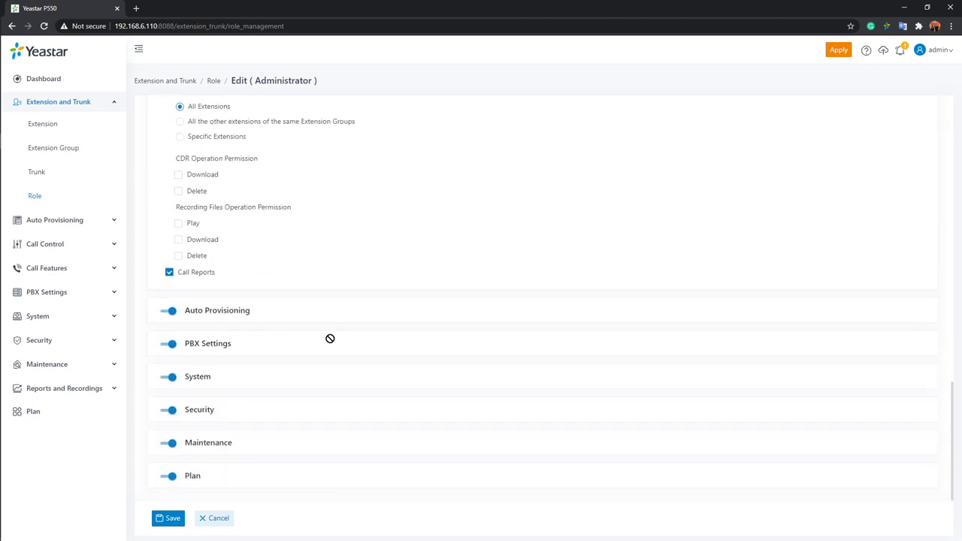
scroll(335, 335, up, 2)
scroll(323, 350, up, 1)
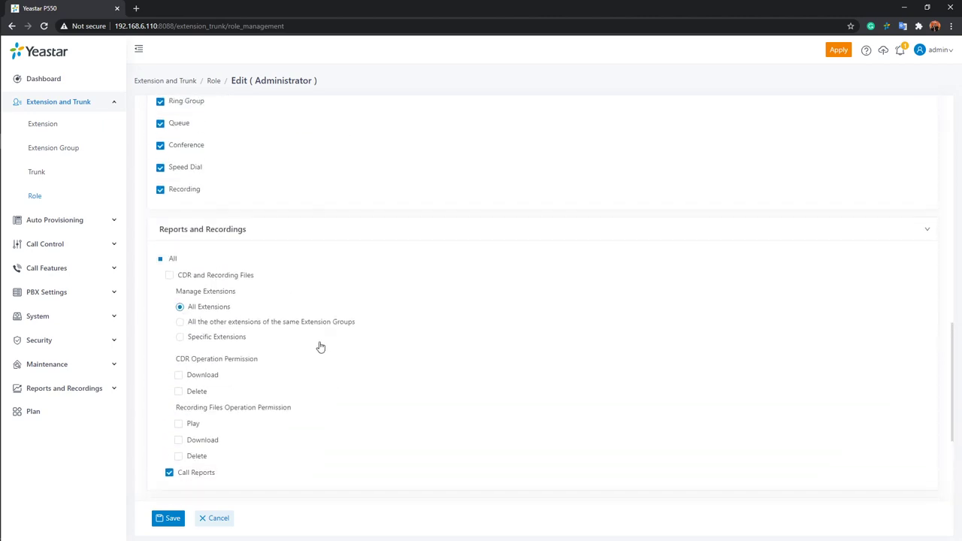
scroll(325, 340, down, 1)
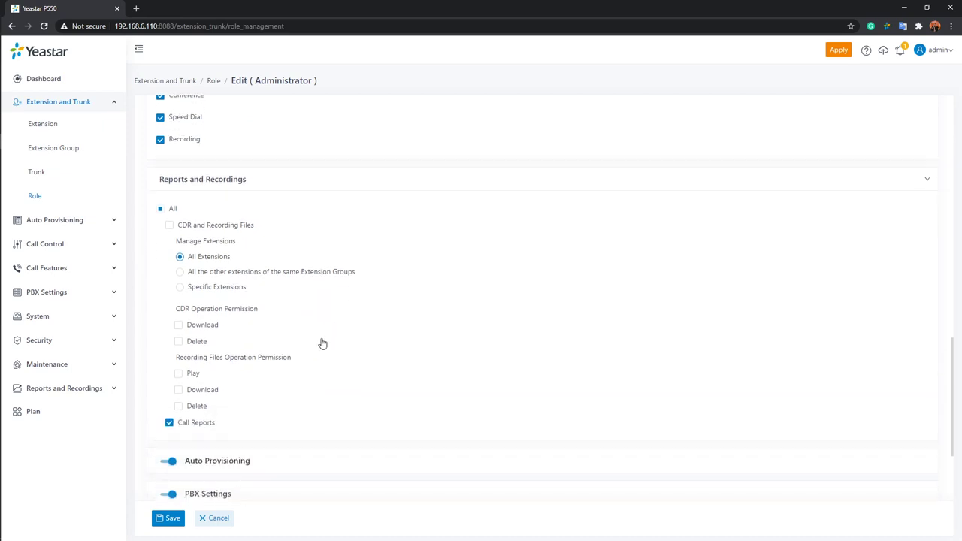
scroll(324, 341, up, 1)
scroll(323, 342, up, 6)
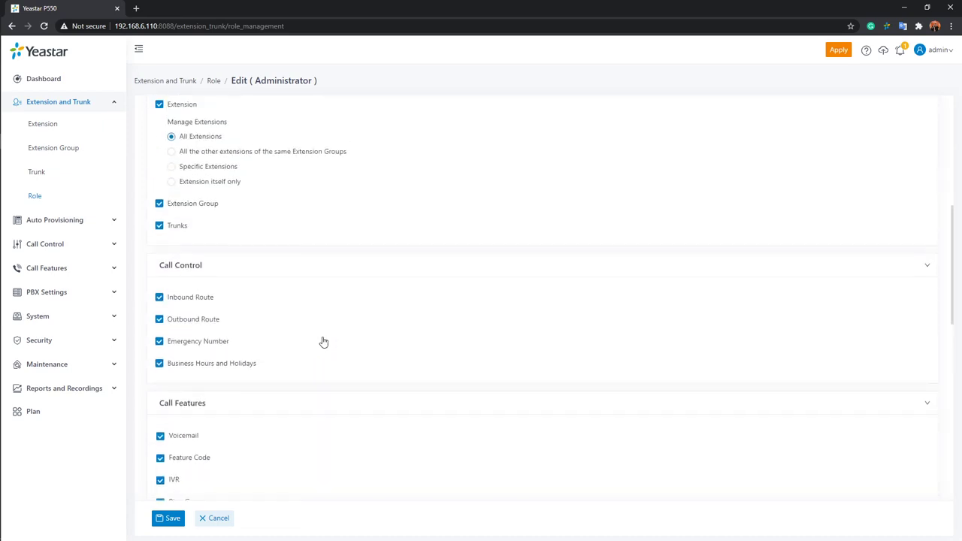
click(219, 518)
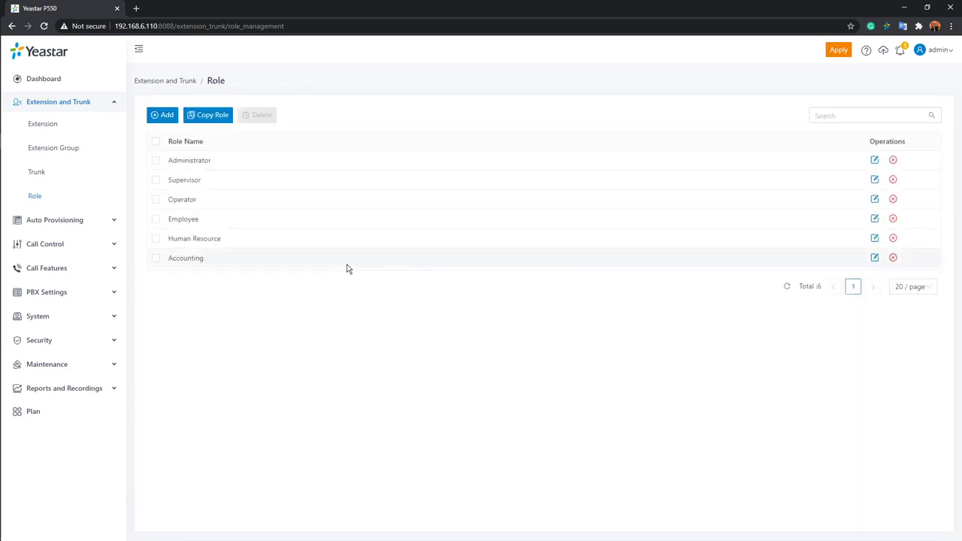
Review the Employee role's permissions, cancel without saving, then start adding a new role.
click(874, 219)
scroll(302, 290, down, 8)
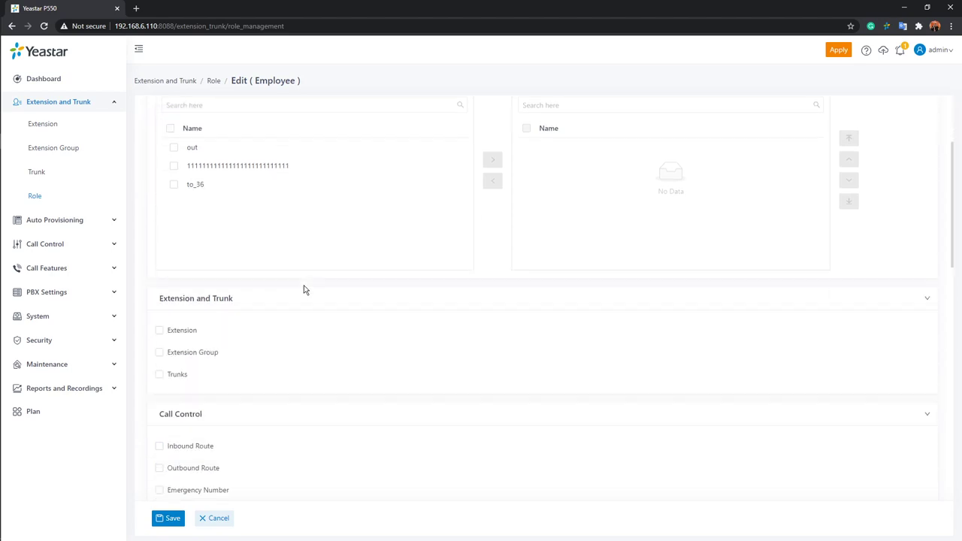
scroll(305, 288, down, 5)
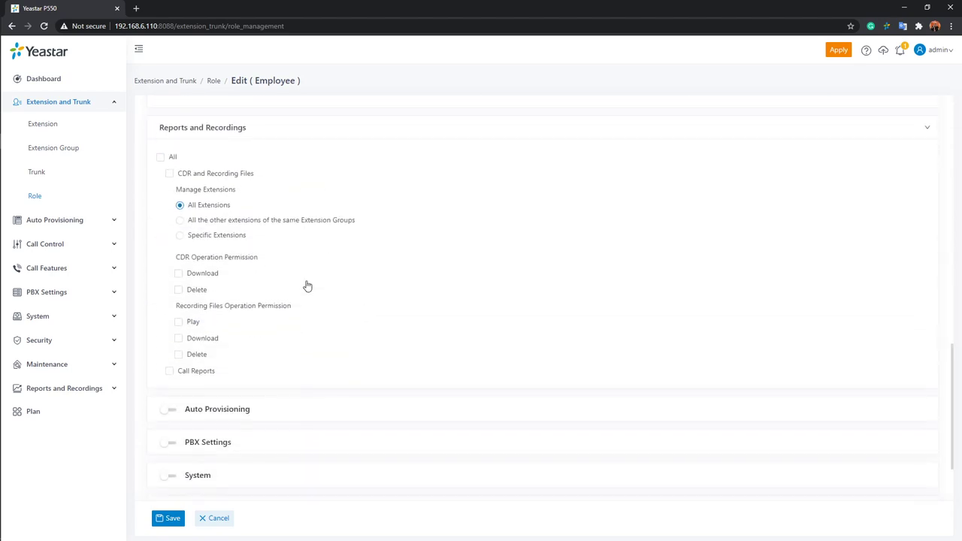
scroll(307, 284, up, 1)
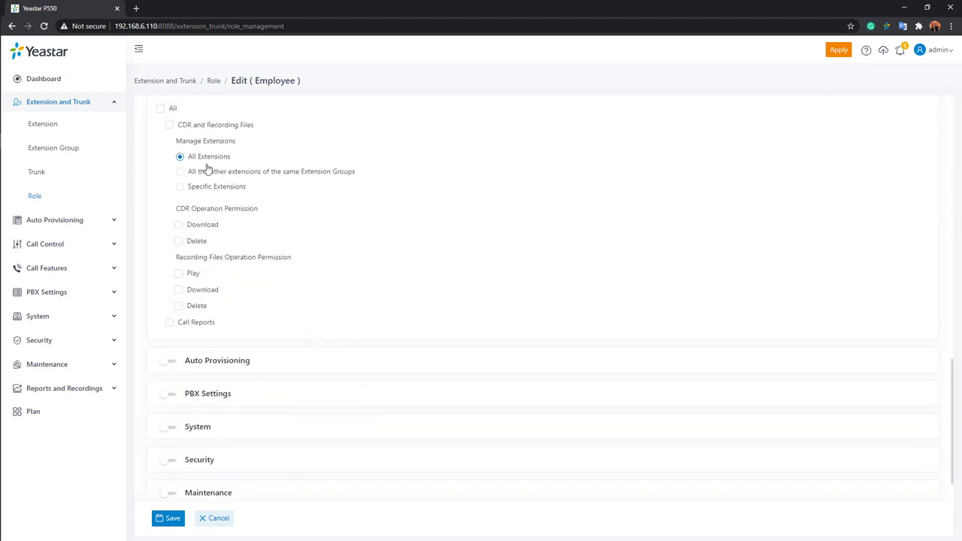
scroll(223, 182, up, 1)
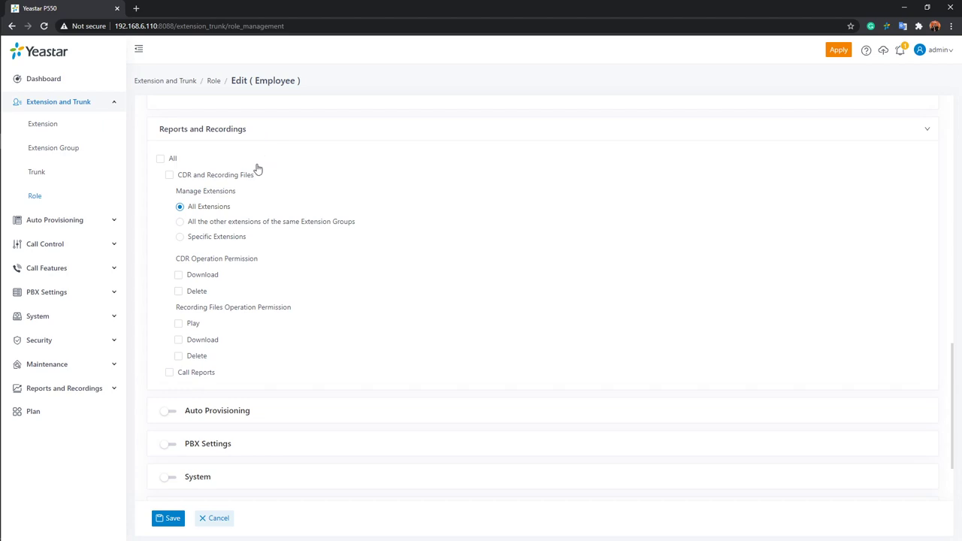
scroll(397, 165, up, 10)
scroll(398, 163, up, 3)
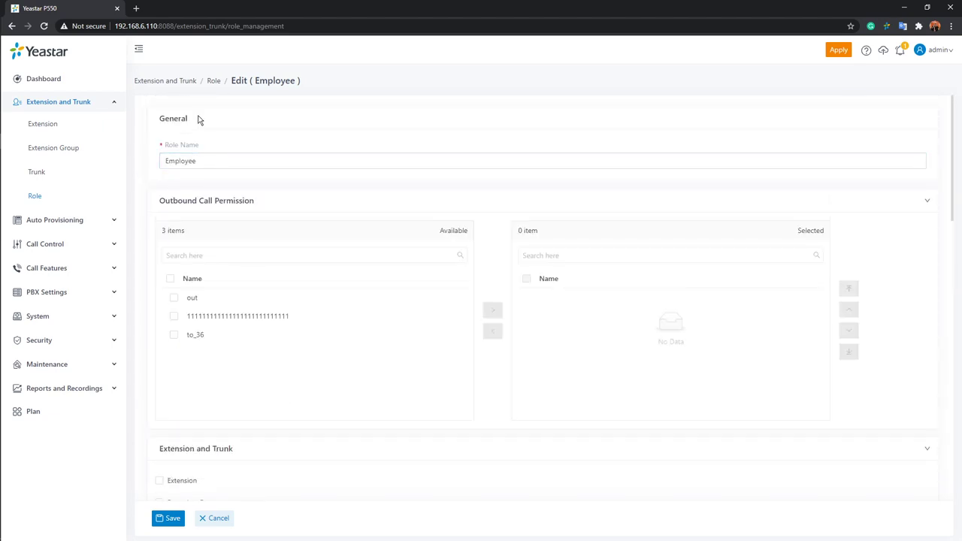
click(197, 160)
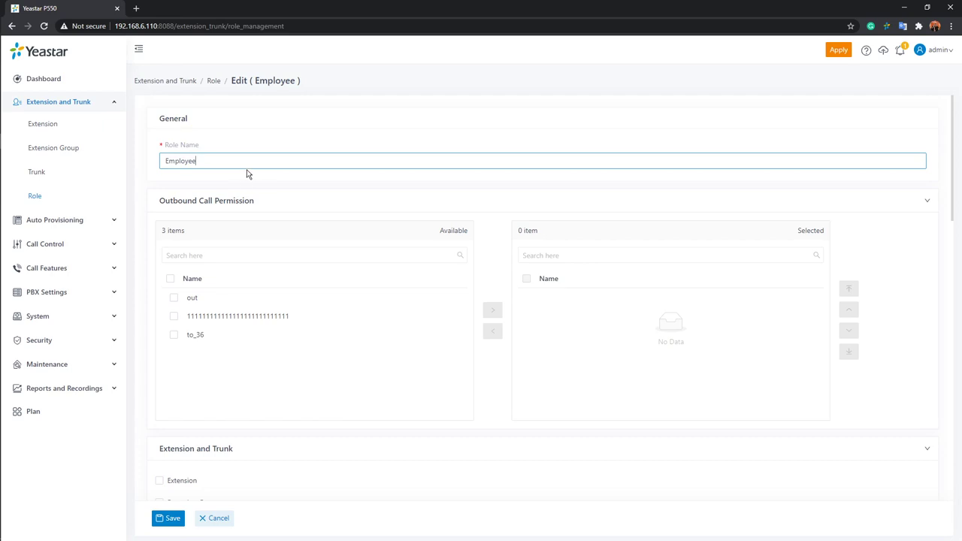
scroll(248, 180, down, 3)
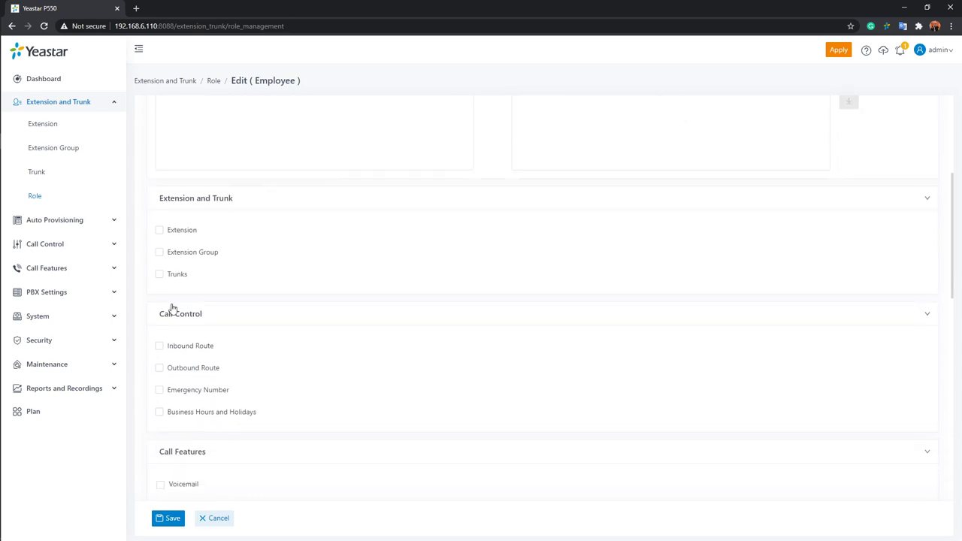
click(218, 518)
click(154, 116)
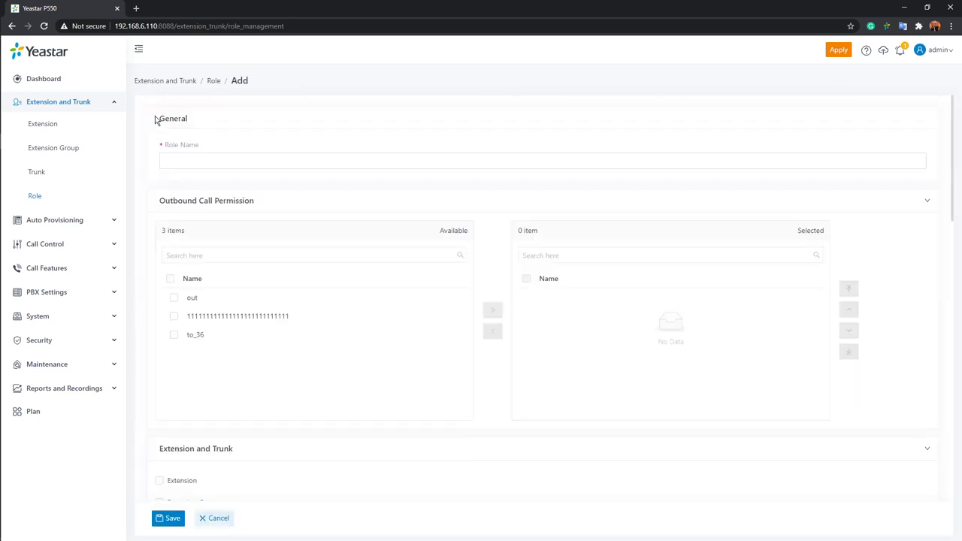
Leave the new role's Role Name empty and cancel the Add role form.
click(350, 161)
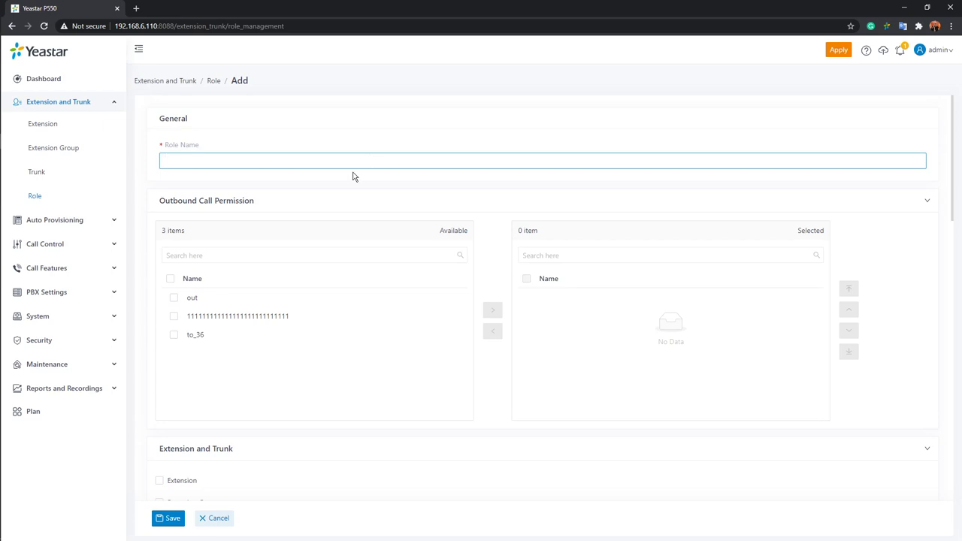
click(216, 518)
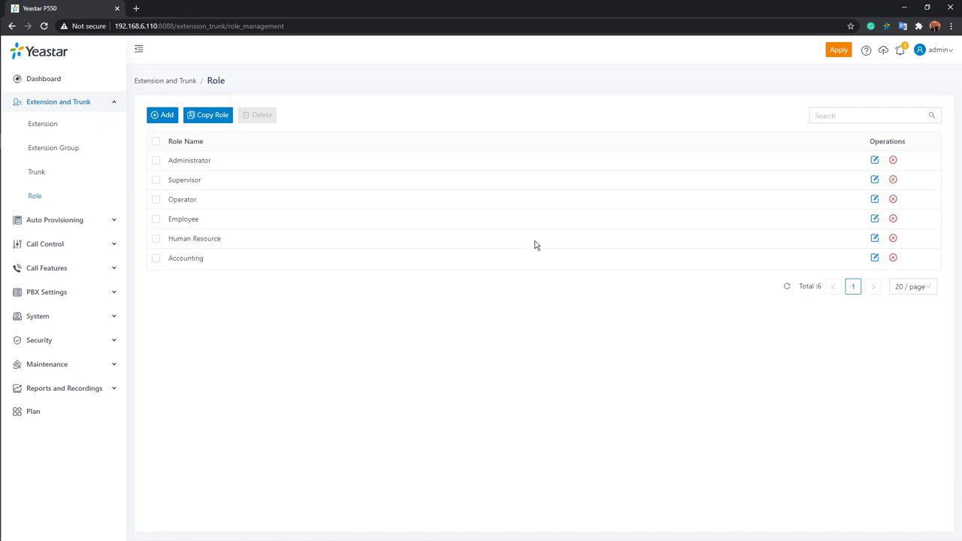
Open extension 1026 from page 2 of the extension list and check its Caller ID and Registration Name.
click(48, 127)
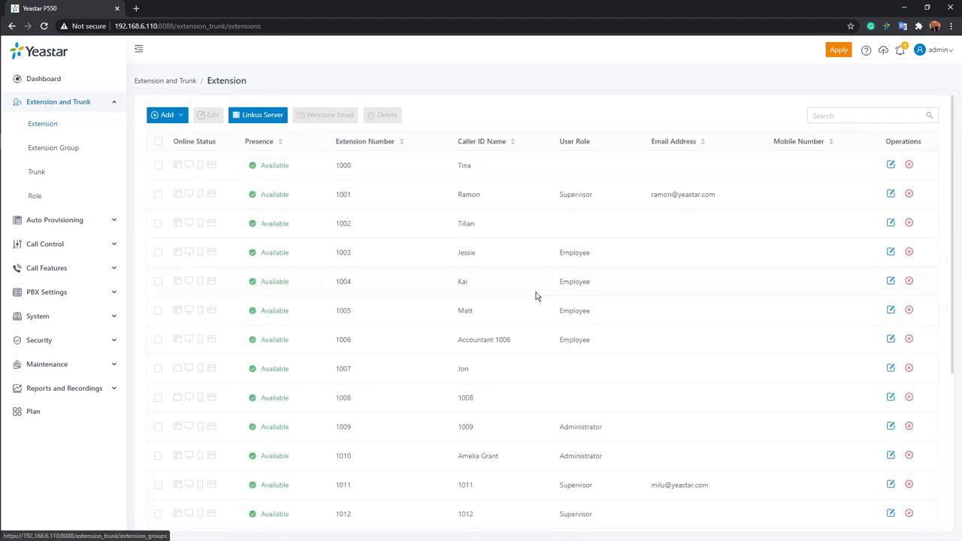
scroll(529, 353, down, 2)
scroll(525, 370, down, 3)
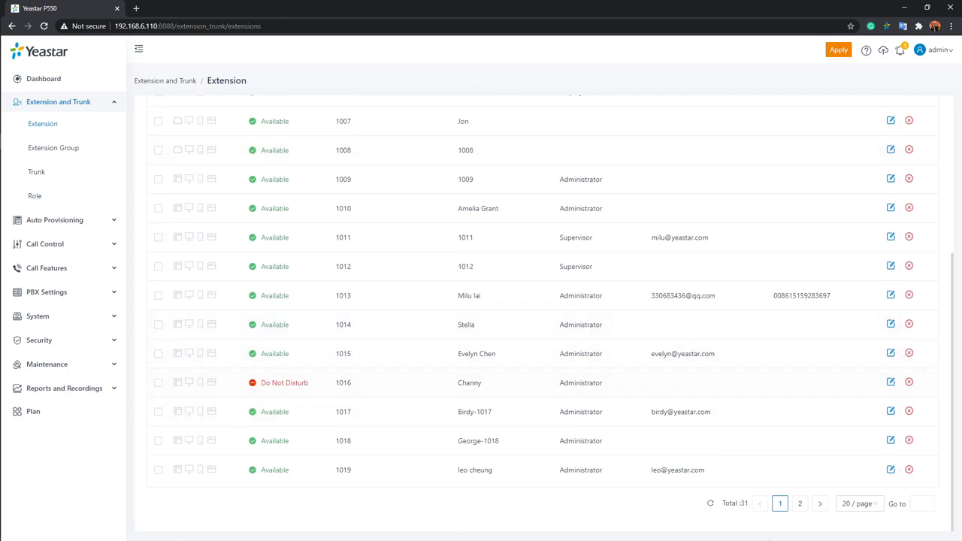
click(799, 503)
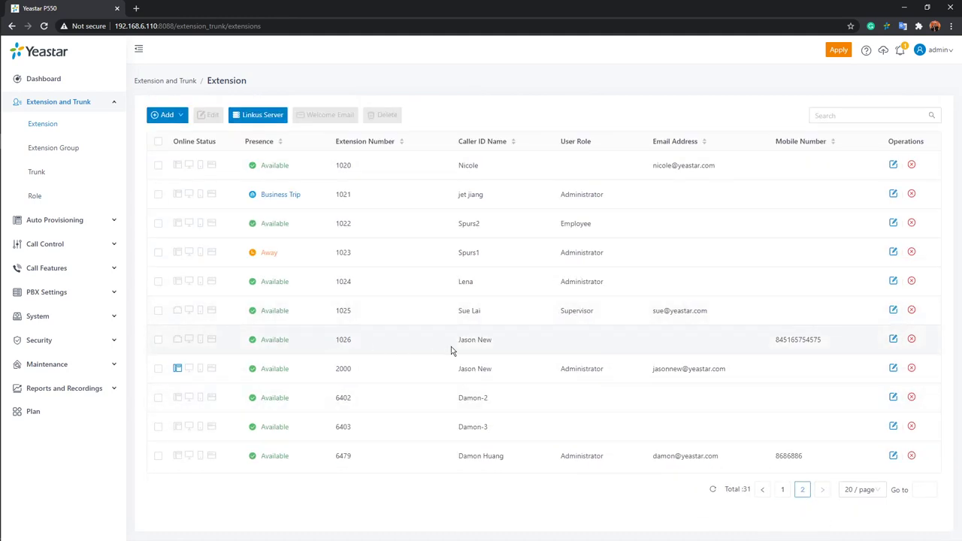
click(892, 339)
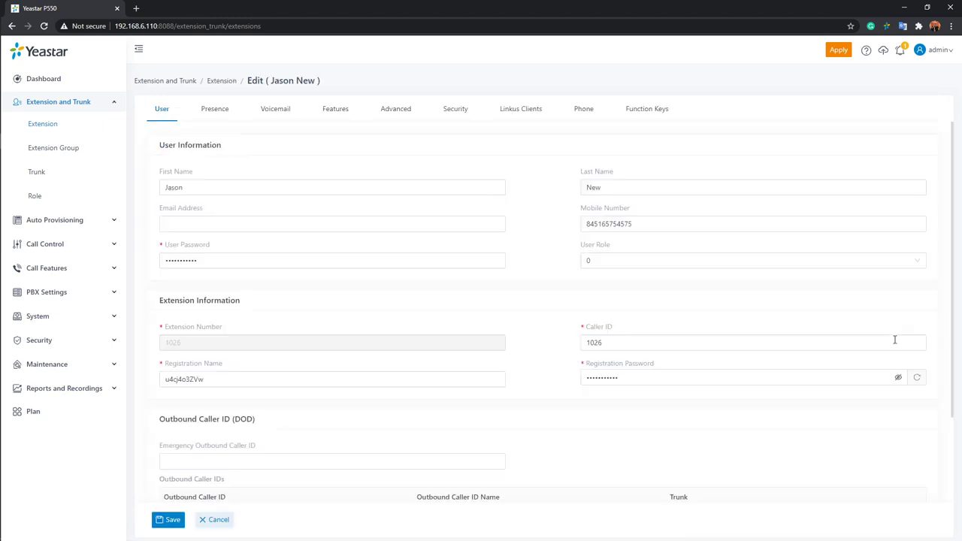
scroll(893, 340, down, 2)
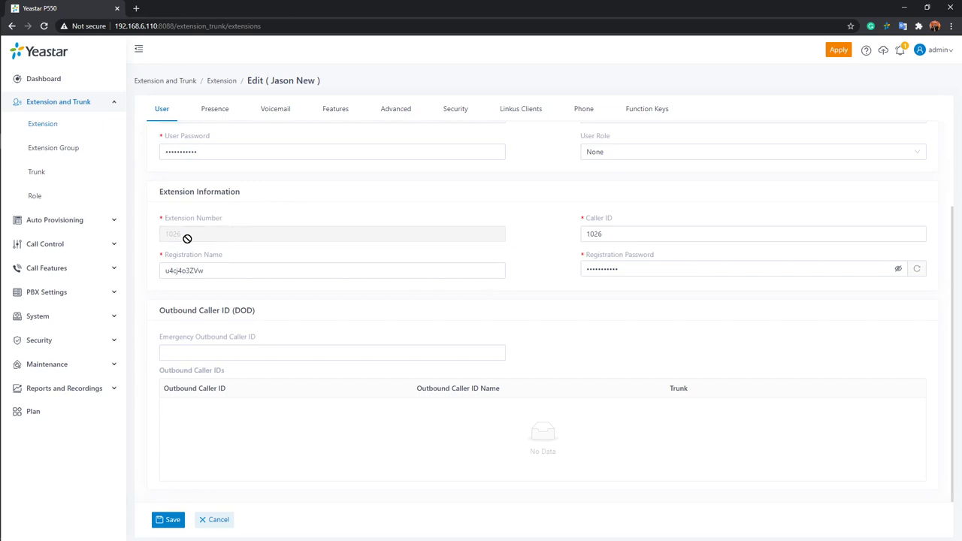
click(616, 235)
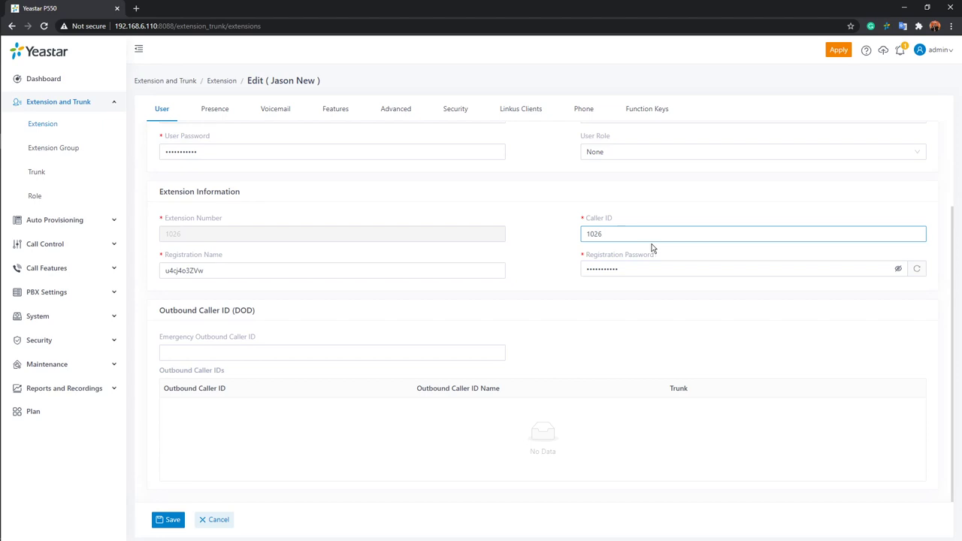
click(471, 272)
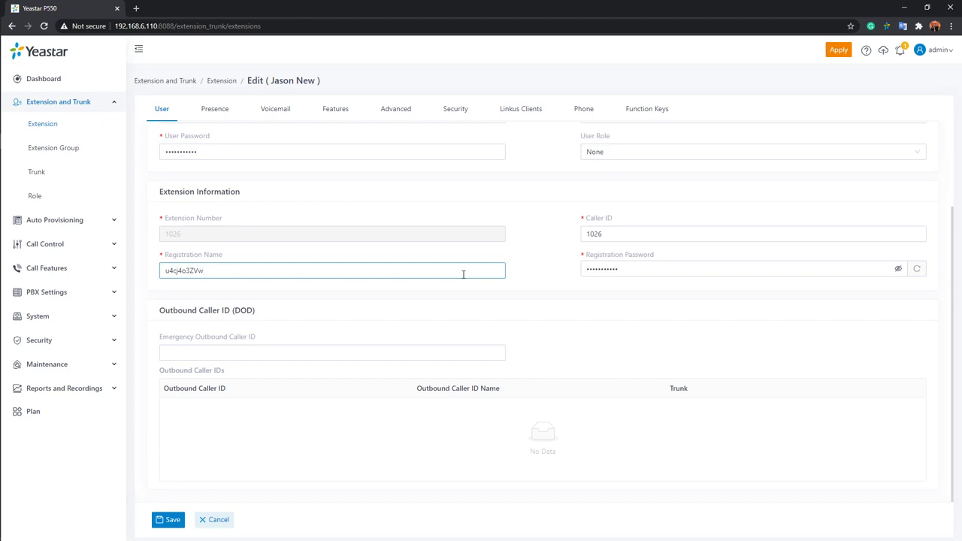
Show extension 1026's registration password in plain text and regenerate it twice, leaving Emergency Outbound Caller ID empty.
click(897, 269)
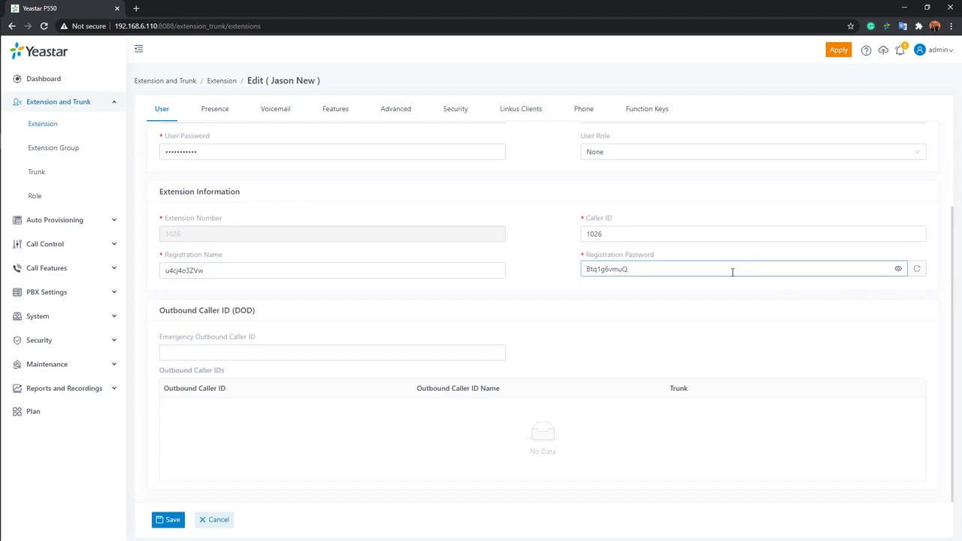
click(917, 270)
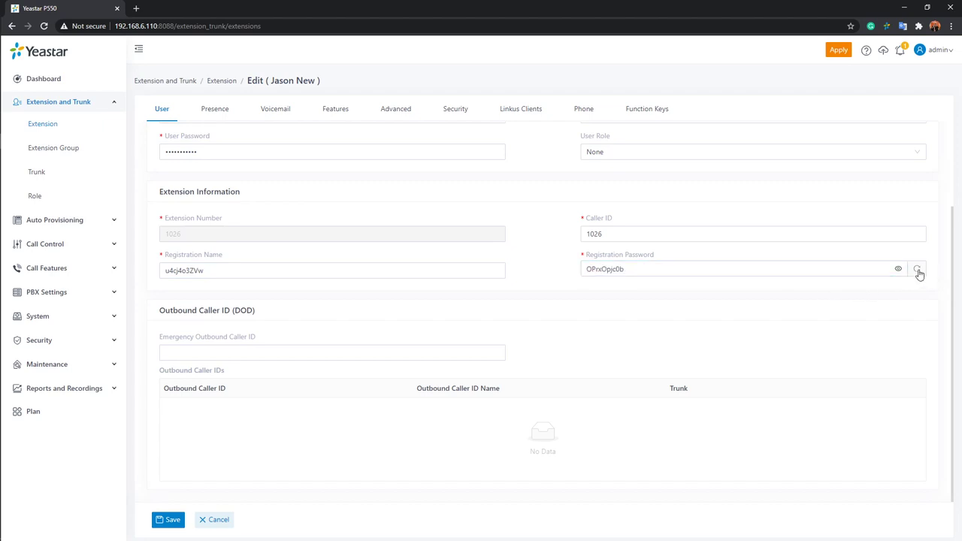
click(918, 271)
click(347, 350)
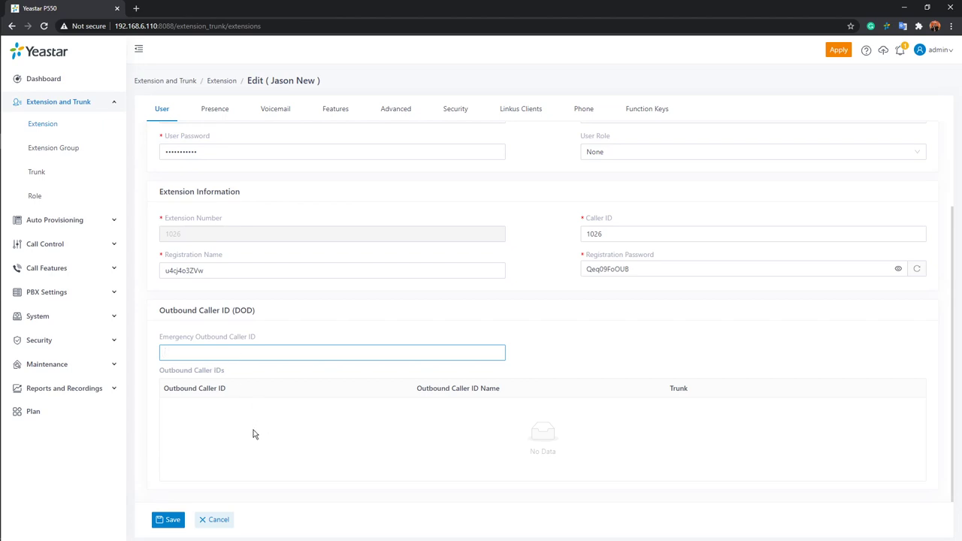
Leave the Emergency Outbound Caller ID blank and go to extension 1026's Presence settings.
click(408, 435)
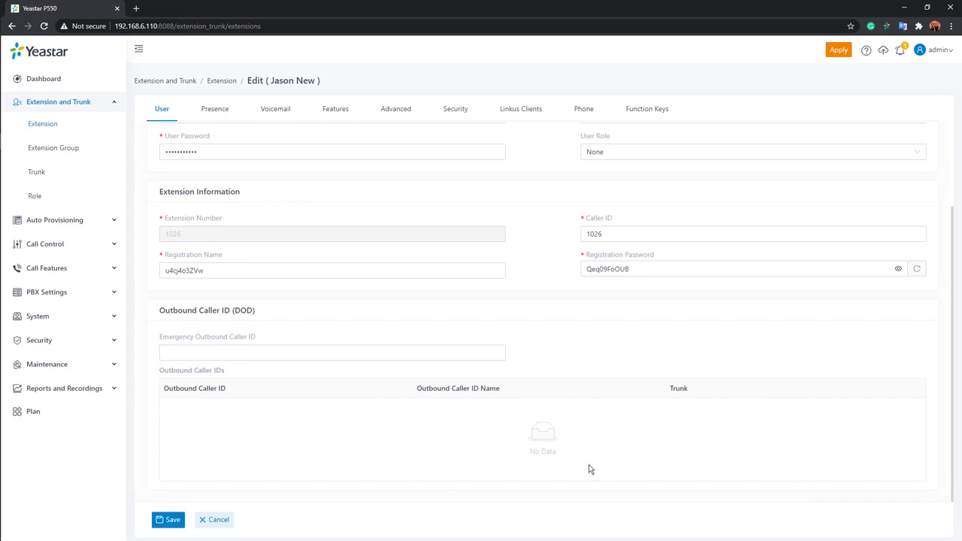
scroll(590, 468, up, 2)
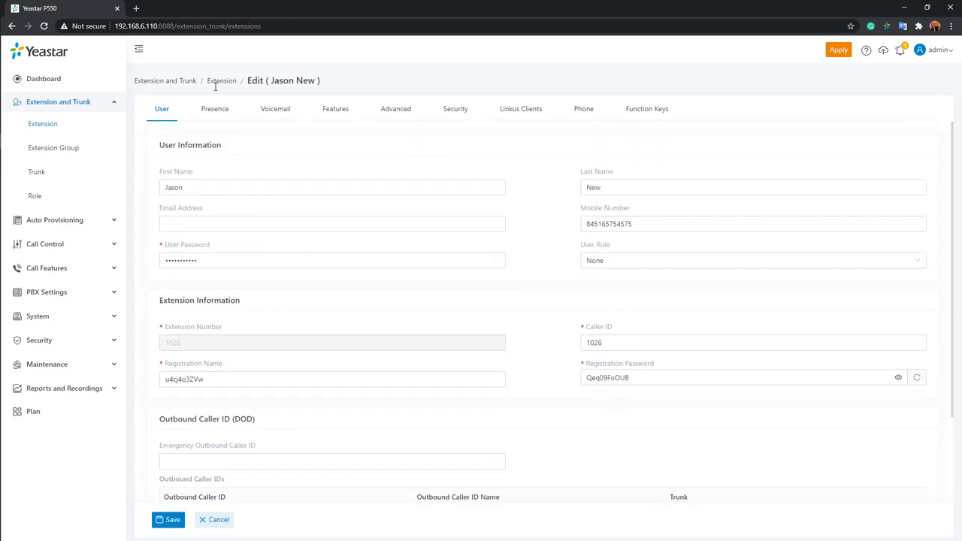
click(210, 112)
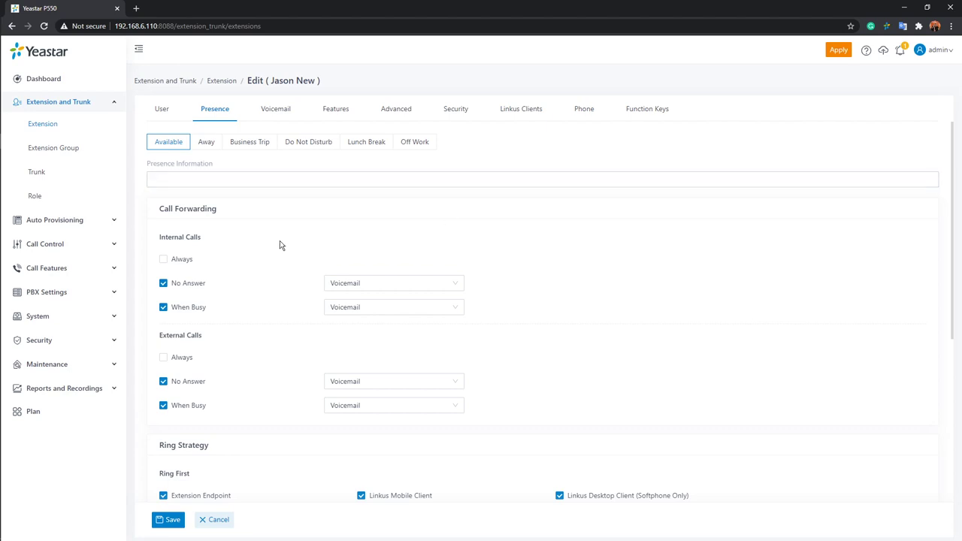
click(228, 178)
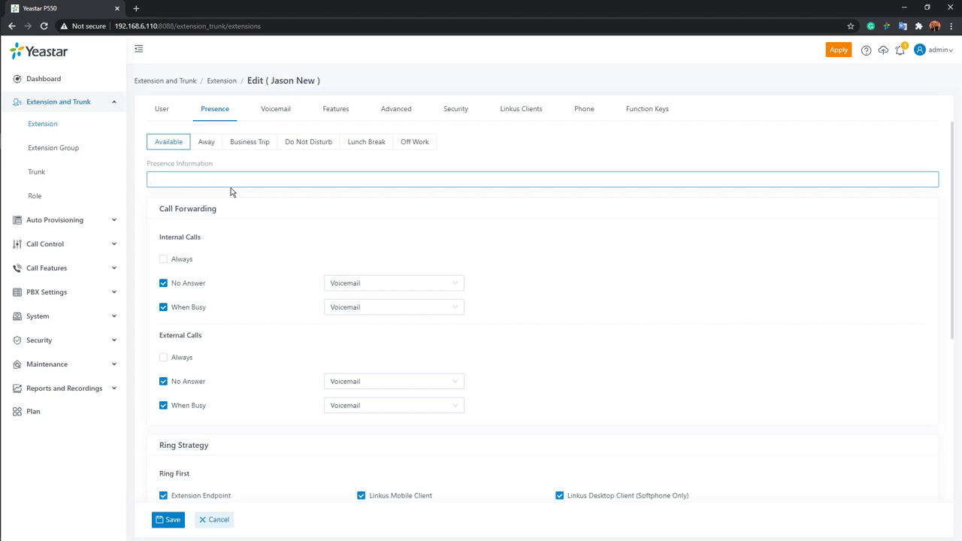
scroll(268, 189, down, 1)
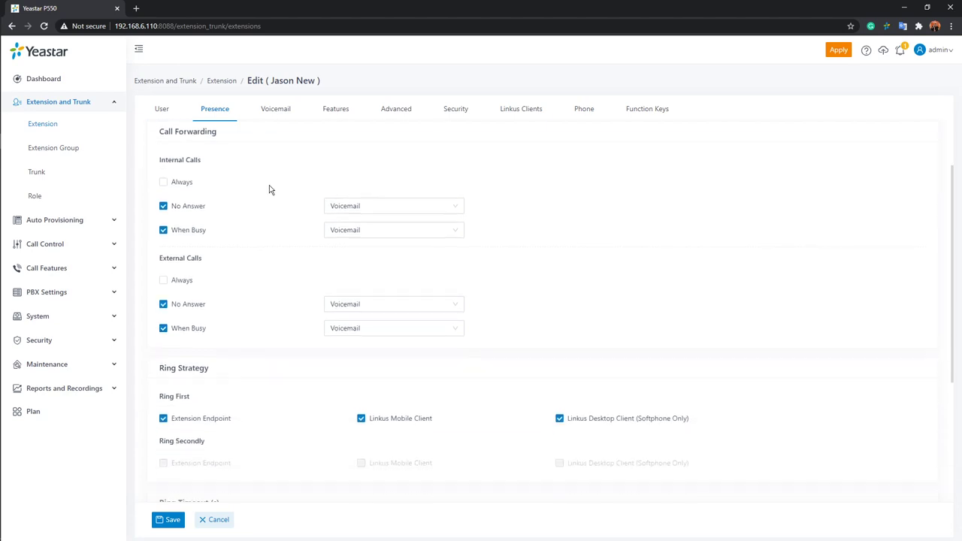
scroll(269, 202, up, 1)
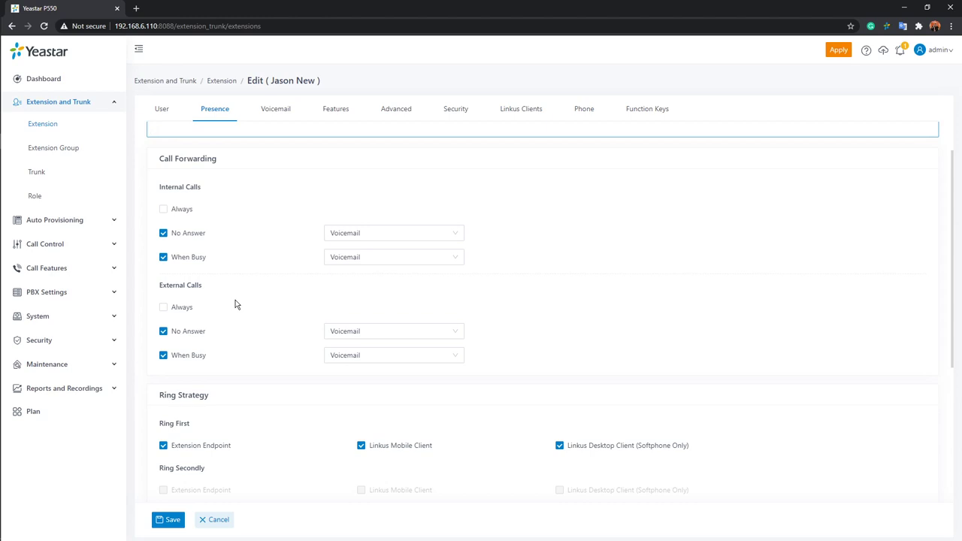
scroll(263, 248, down, 1)
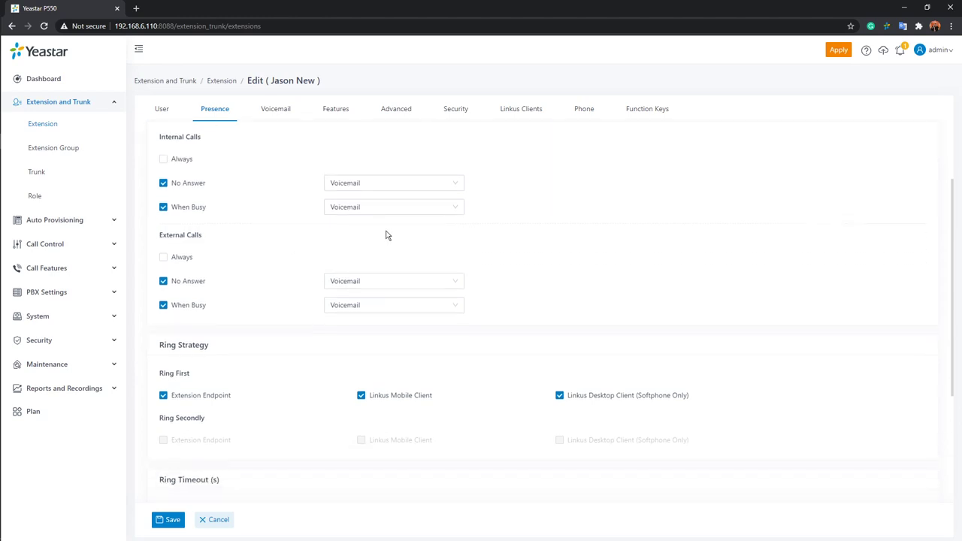
click(456, 184)
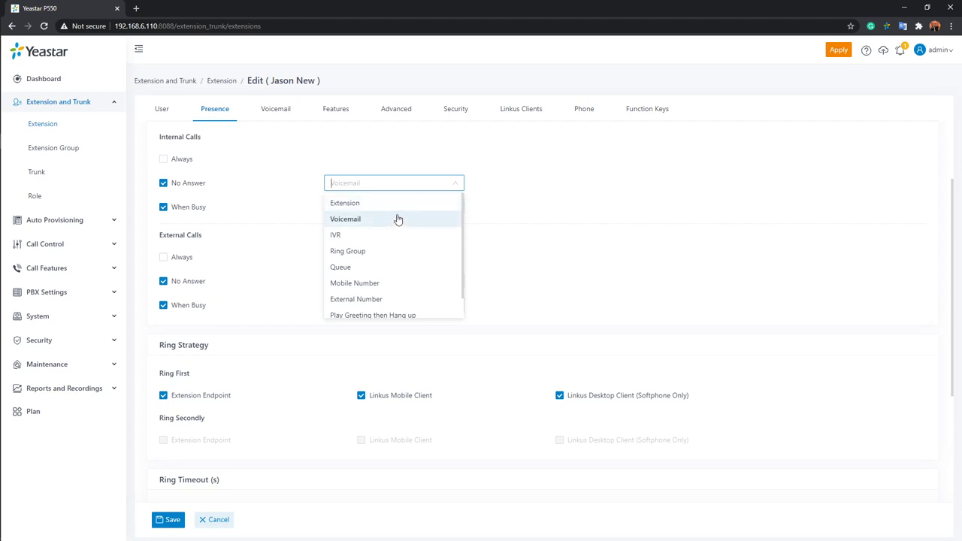
scroll(406, 225, down, 1)
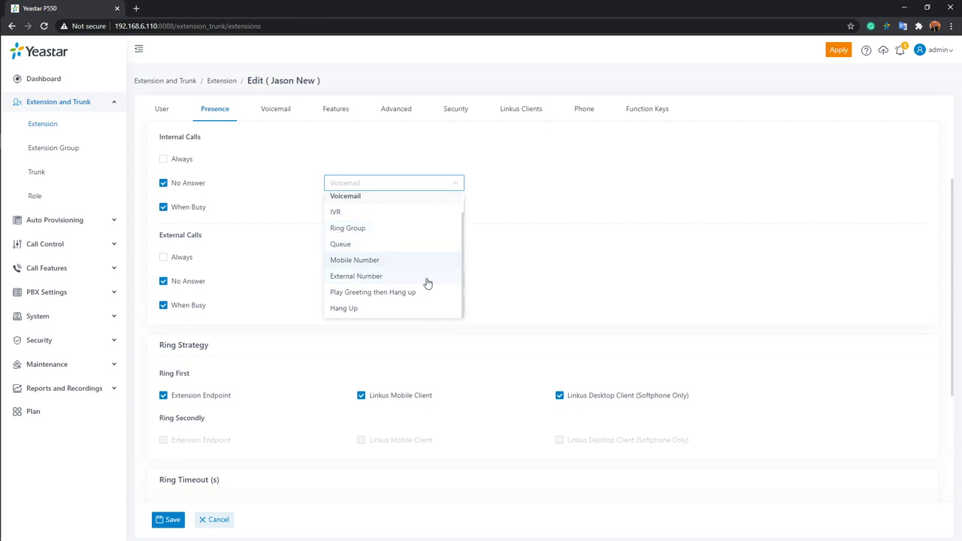
click(499, 282)
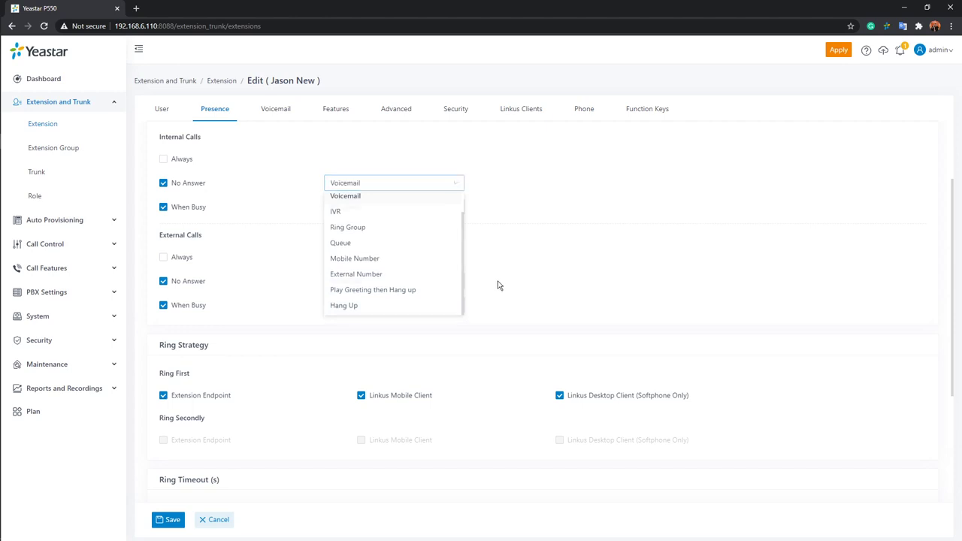
scroll(501, 292, up, 1)
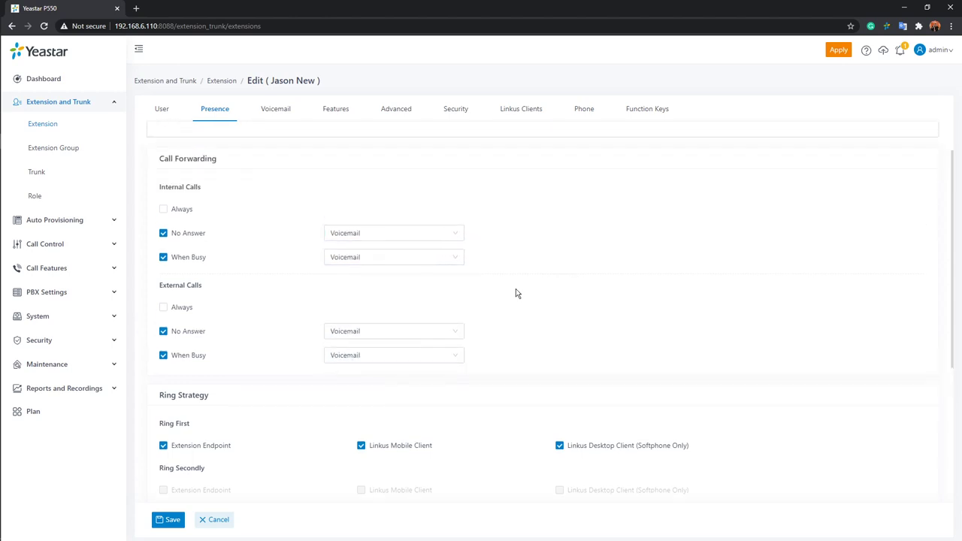
click(463, 235)
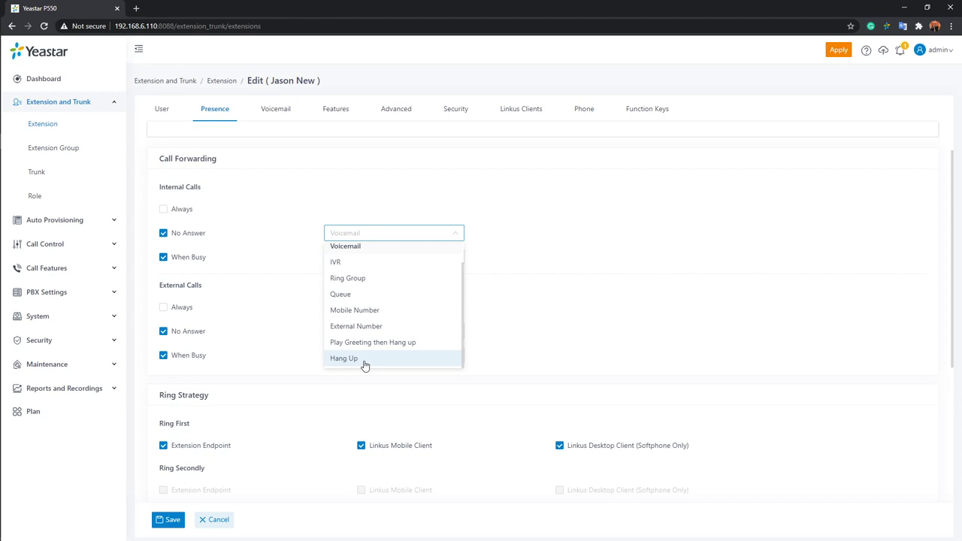
click(492, 304)
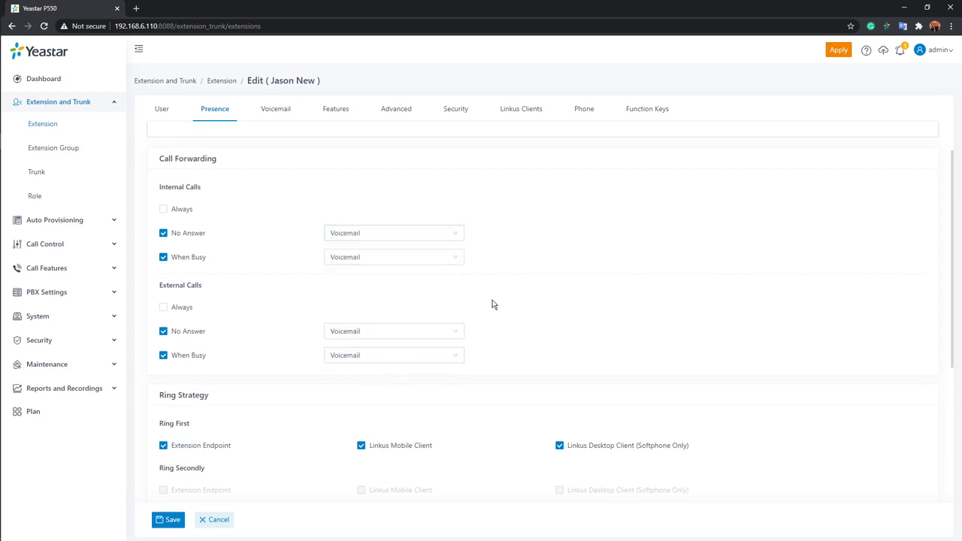
scroll(493, 304, down, 3)
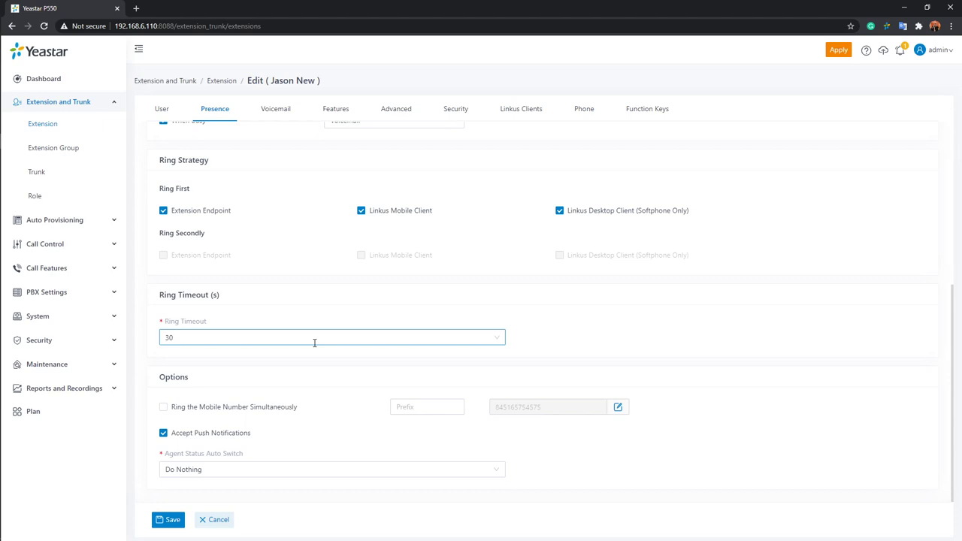
Enable 'Ring the Mobile Number Simultaneously', keep Agent Status Auto Switch at Do Nothing, and go to Voicemail.
click(164, 408)
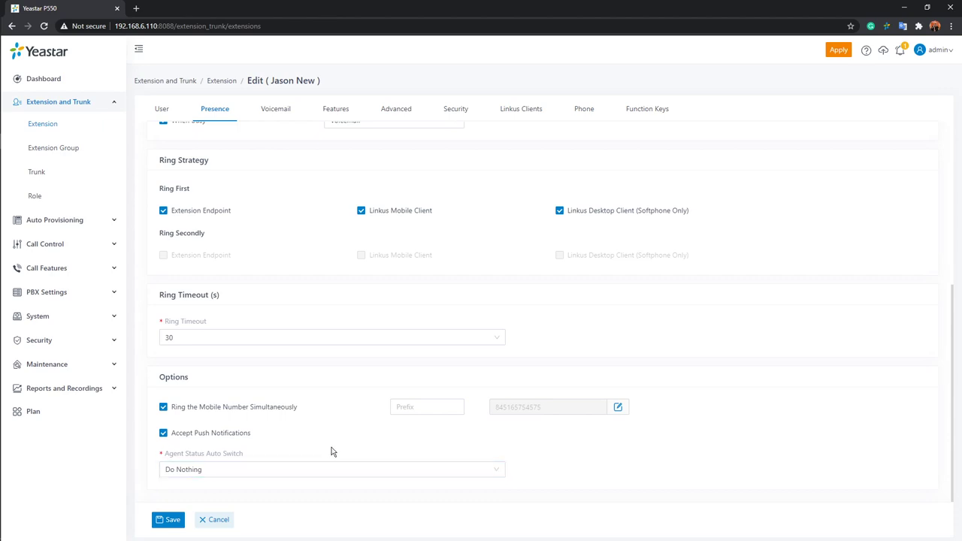
mouse_move(178, 462)
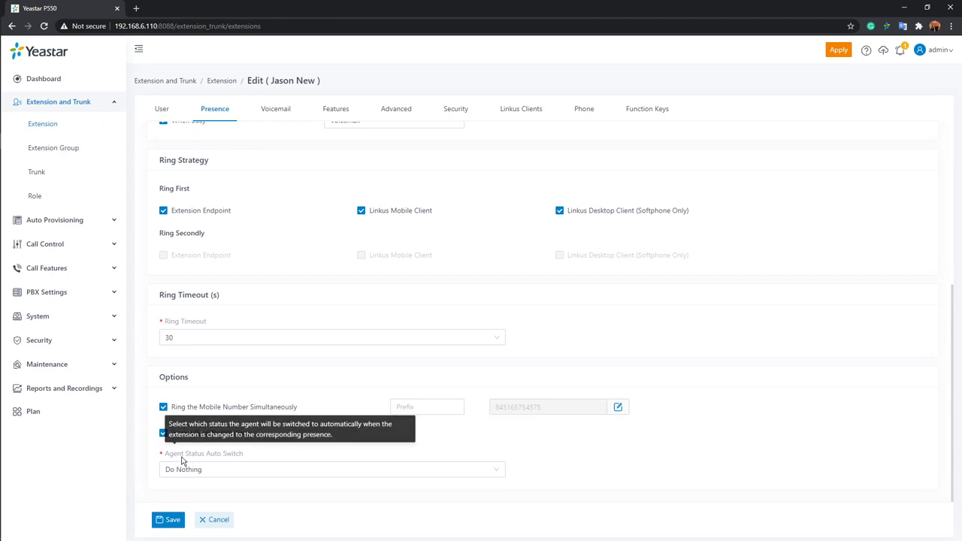
click(424, 469)
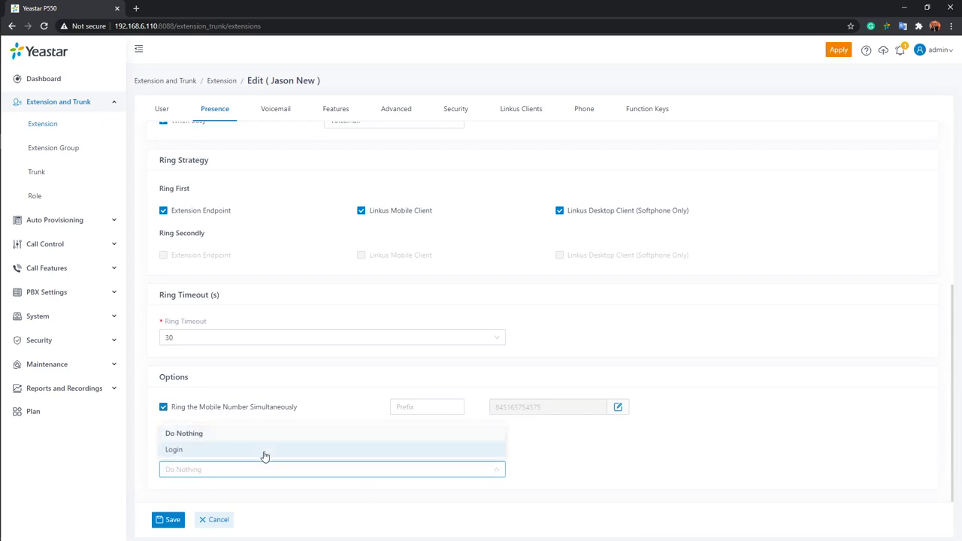
click(356, 419)
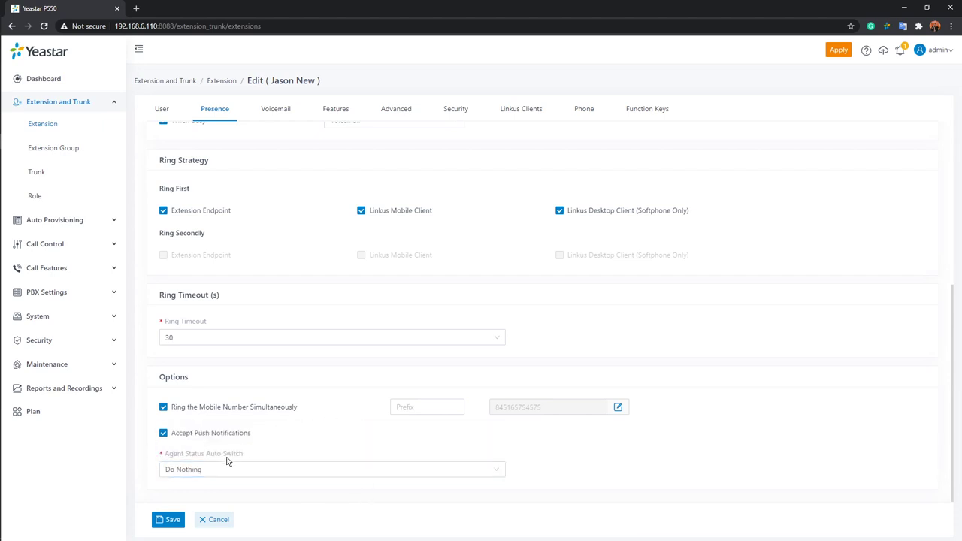
mouse_move(224, 460)
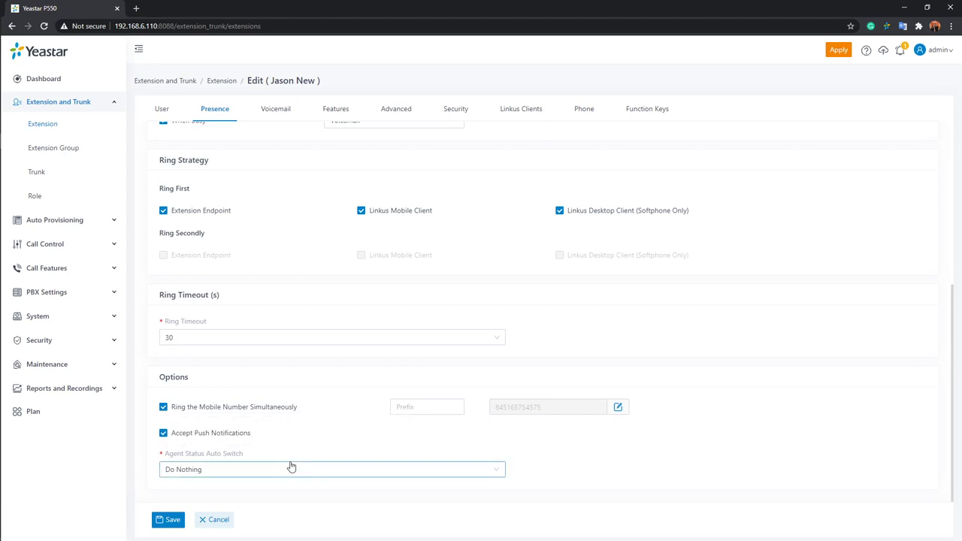
click(282, 116)
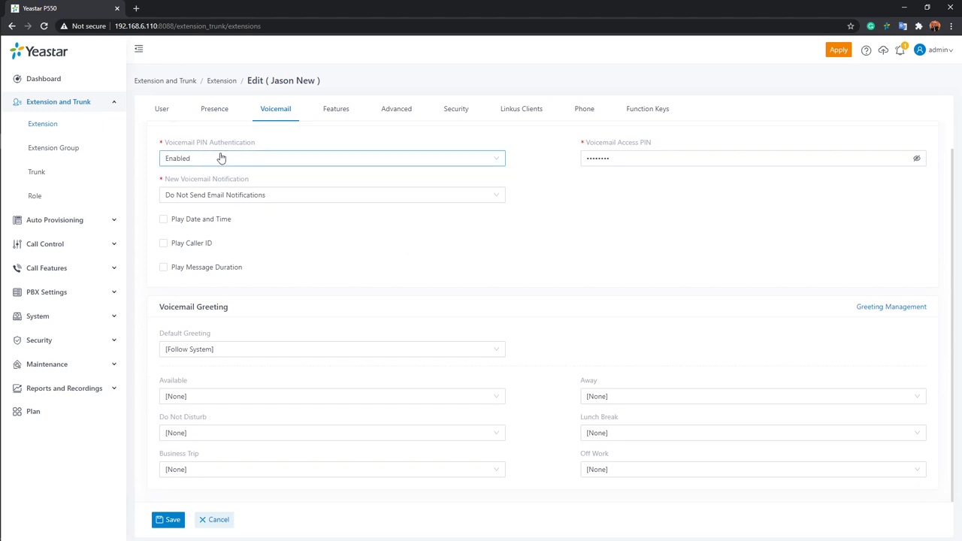
Reveal the voicemail access PIN and keep new-voicemail notifications set to Do Not Send.
click(916, 157)
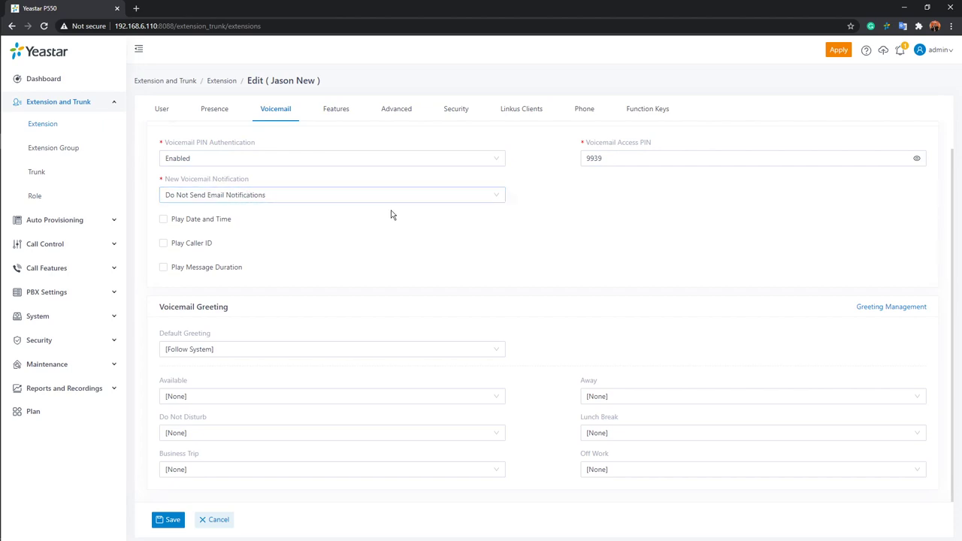
click(331, 195)
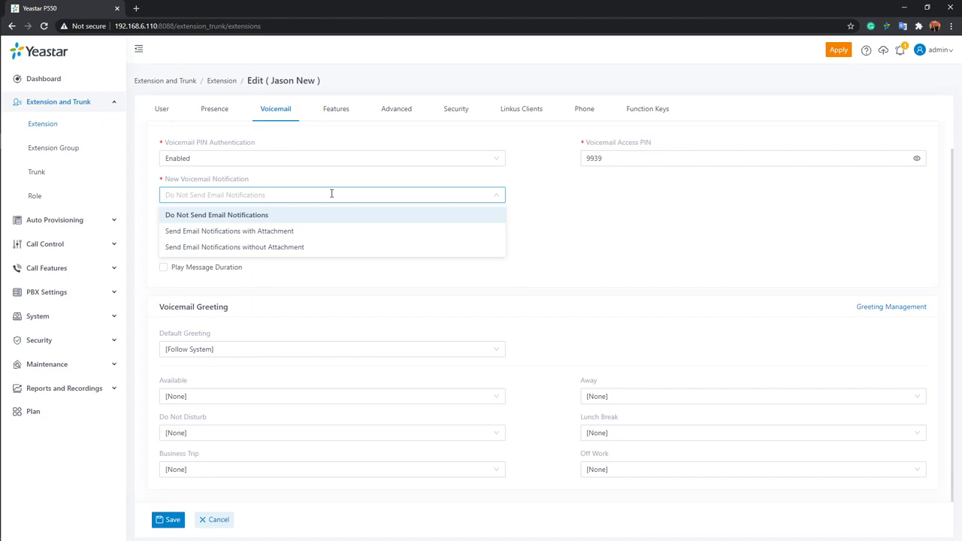
click(510, 200)
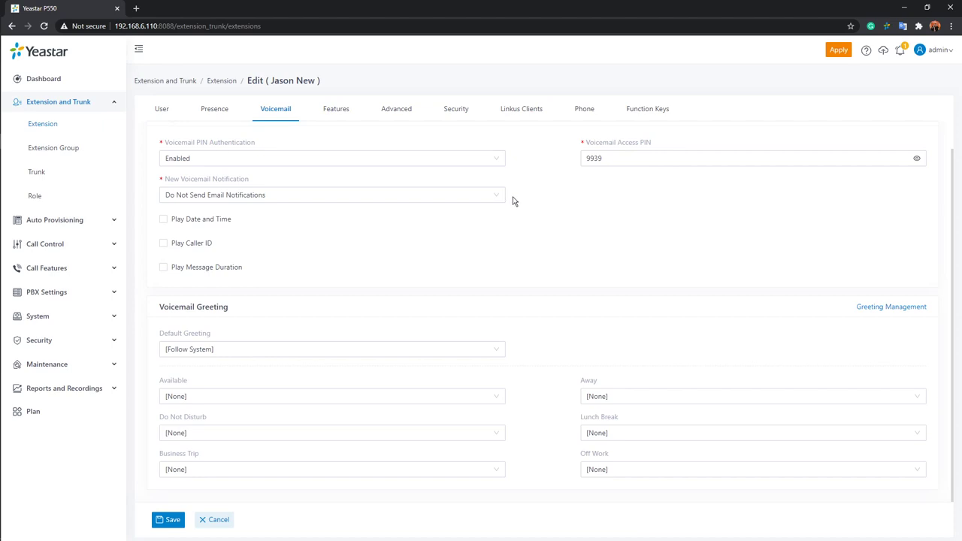
Enable Play Date and Time, Play Caller ID and Play Message Duration for voicemail playback.
click(164, 220)
click(163, 244)
click(164, 267)
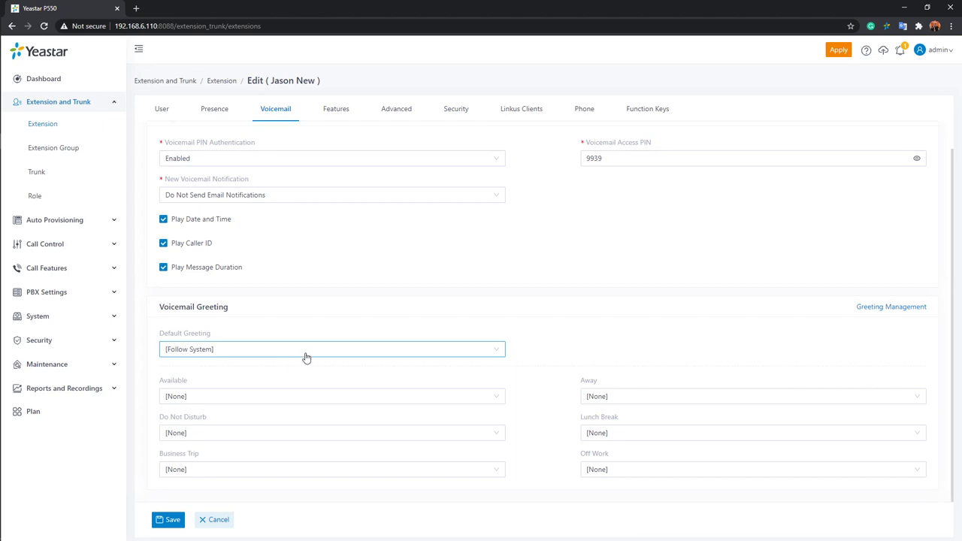
click(310, 356)
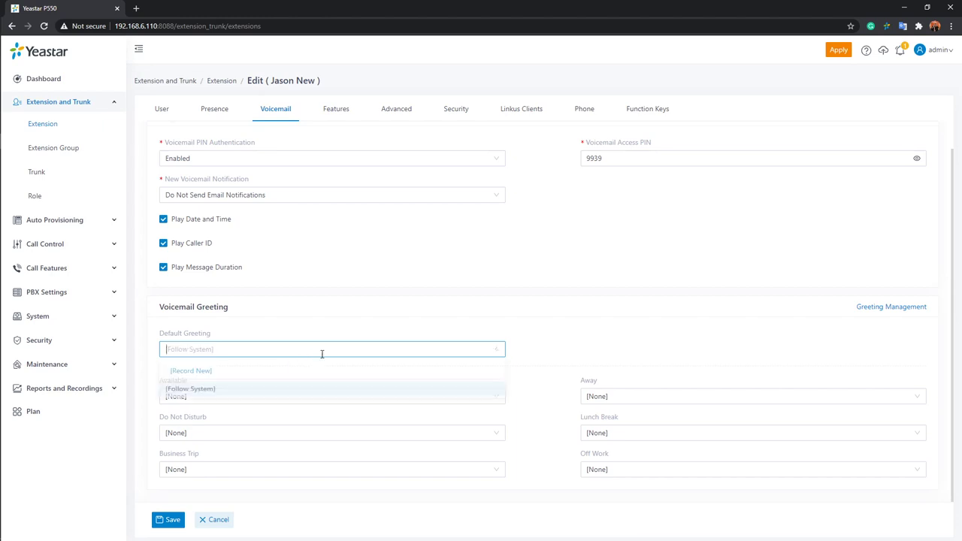
click(191, 372)
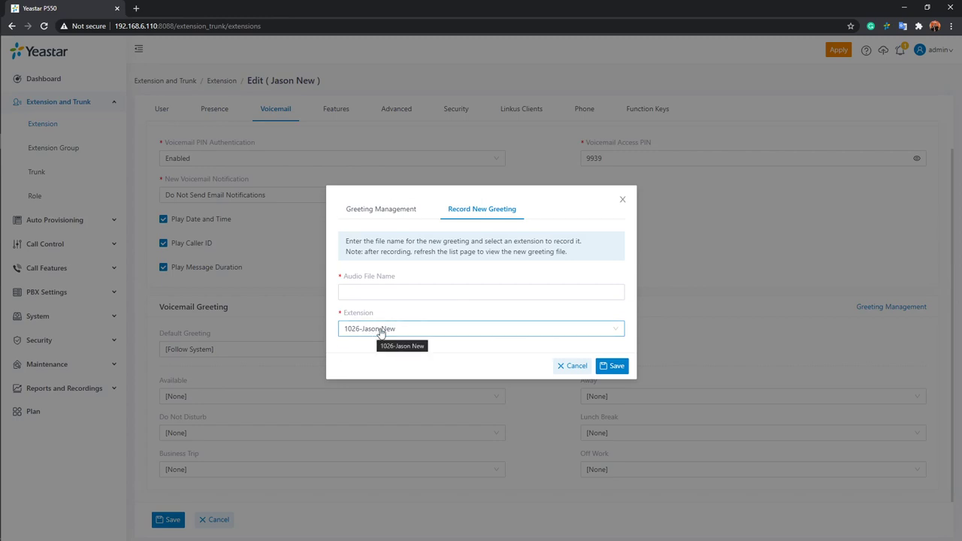
click(399, 292)
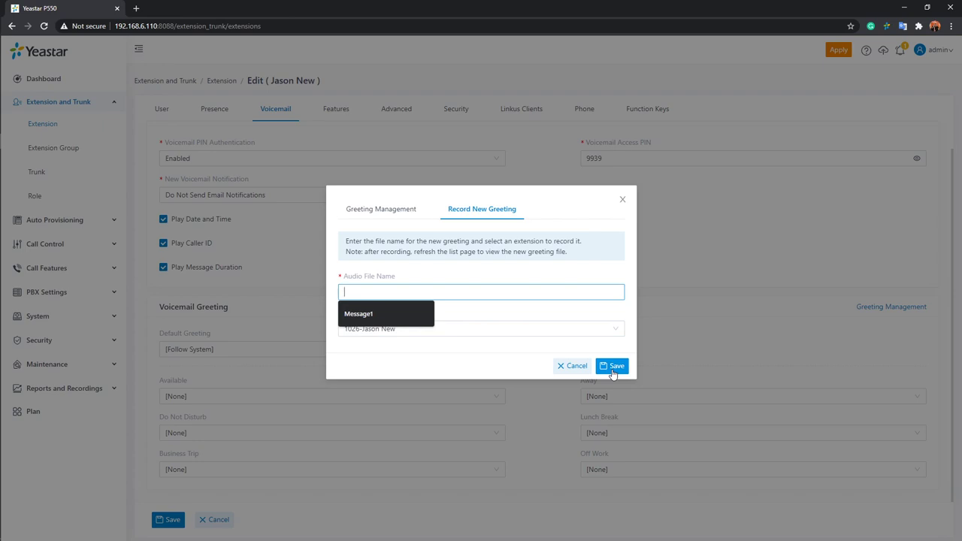
click(622, 199)
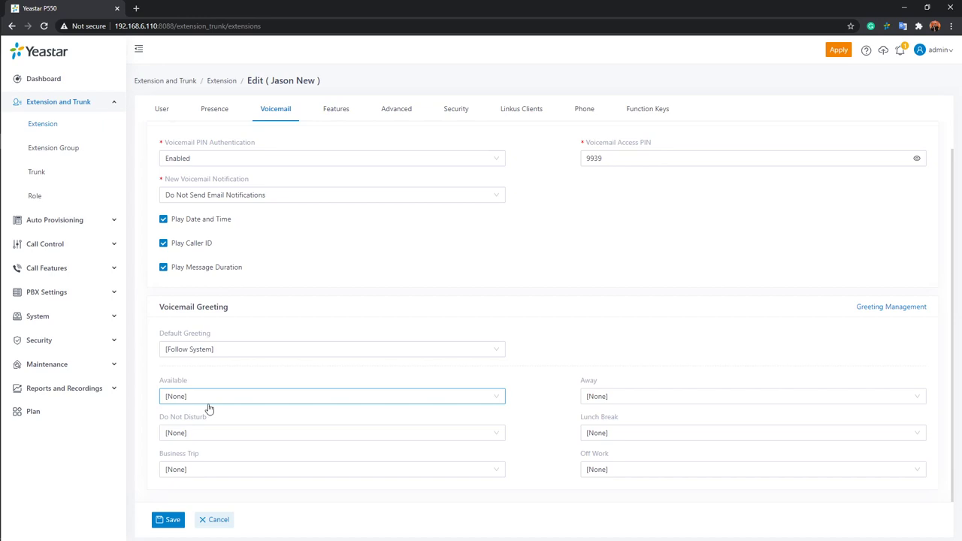
Switch extension 1026's editor to the Features tab.
click(335, 111)
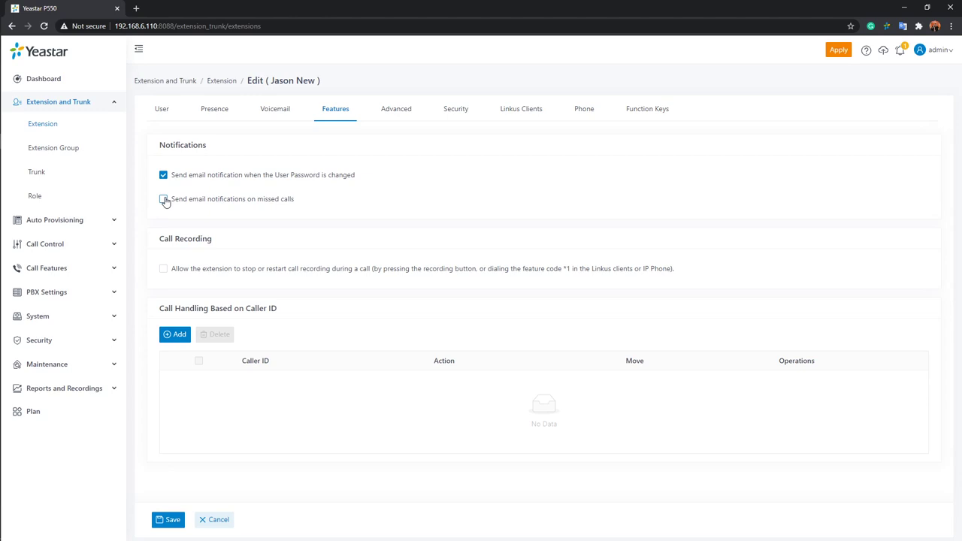
Tick 'Allow the extension to stop or restart call recording during a call' under Call Recording.
click(163, 269)
click(163, 269)
click(175, 336)
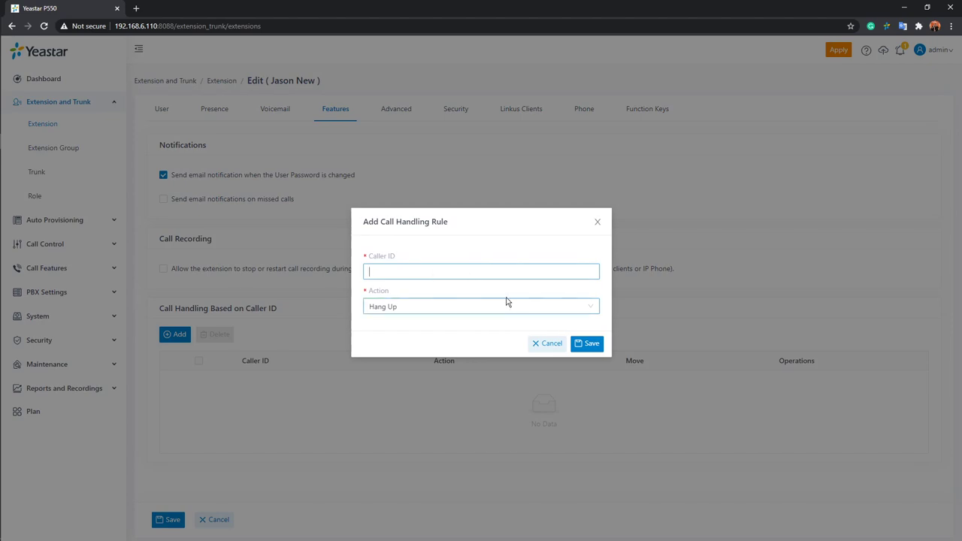
click(576, 307)
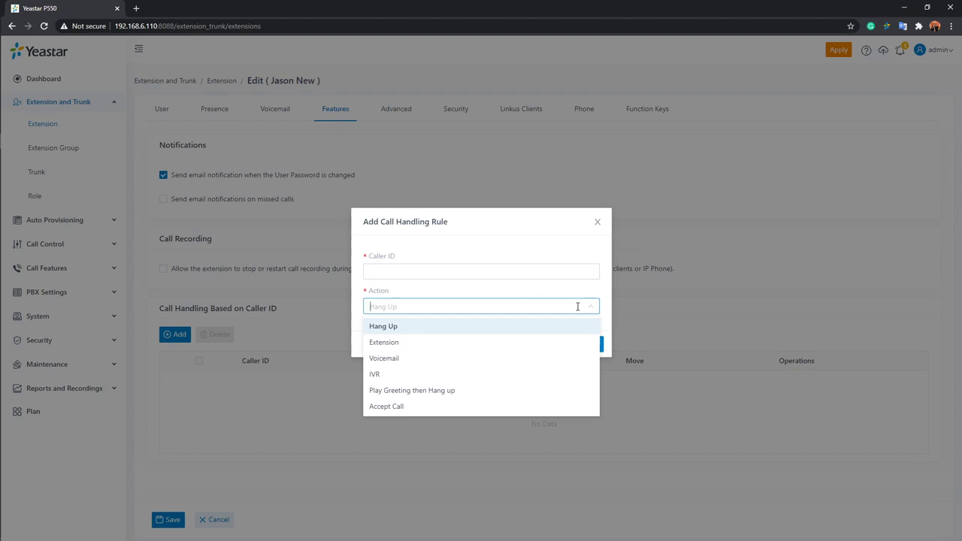
click(525, 272)
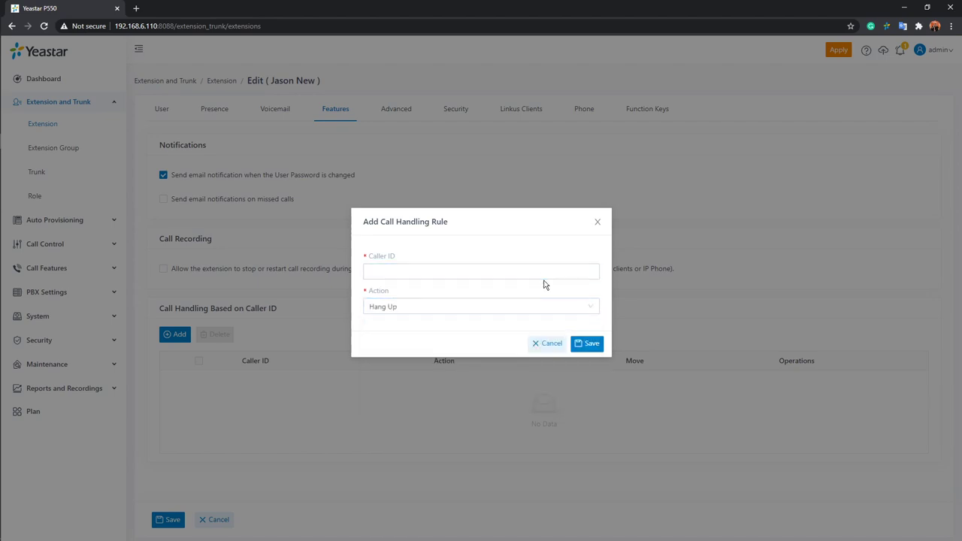
click(556, 343)
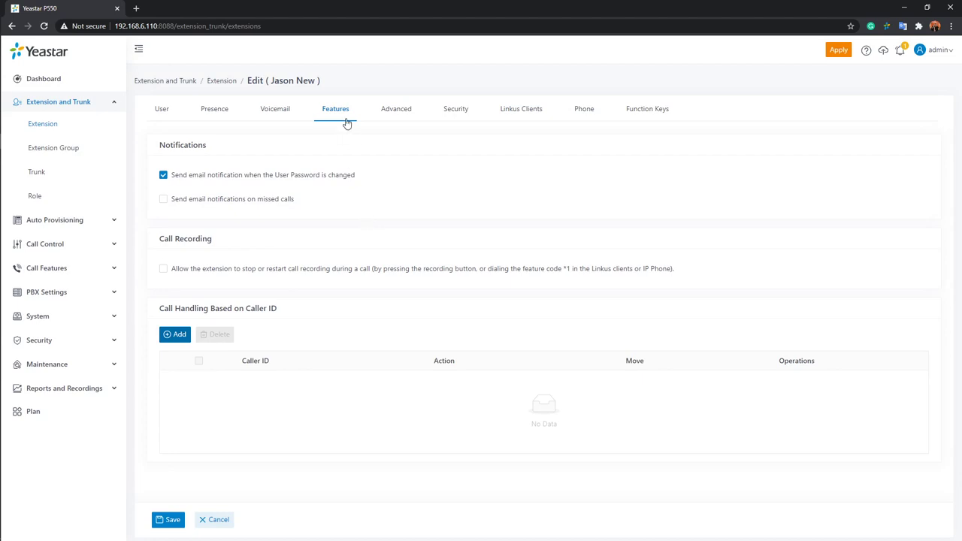
Check the Advanced tab's VoIP settings, then view the Security tab's SIP and call restrictions.
click(399, 113)
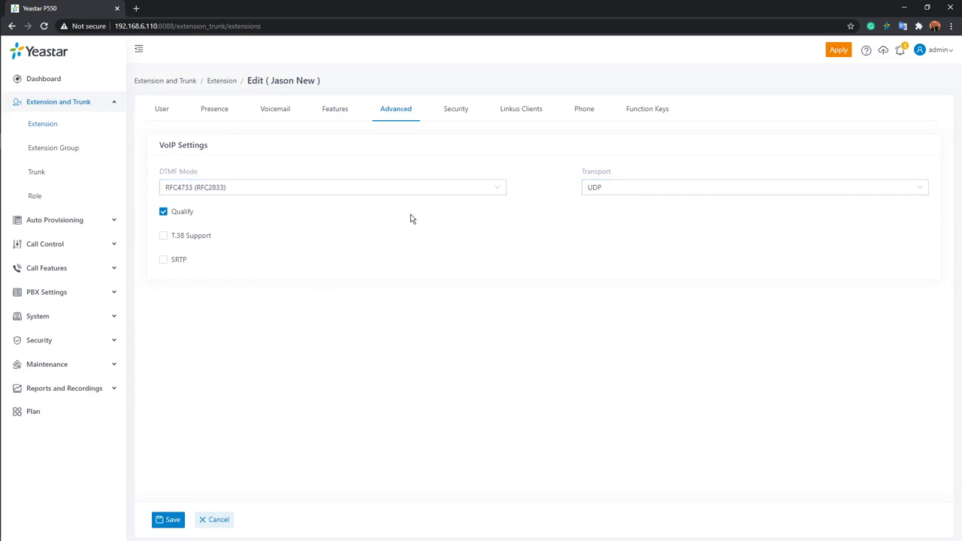
click(451, 115)
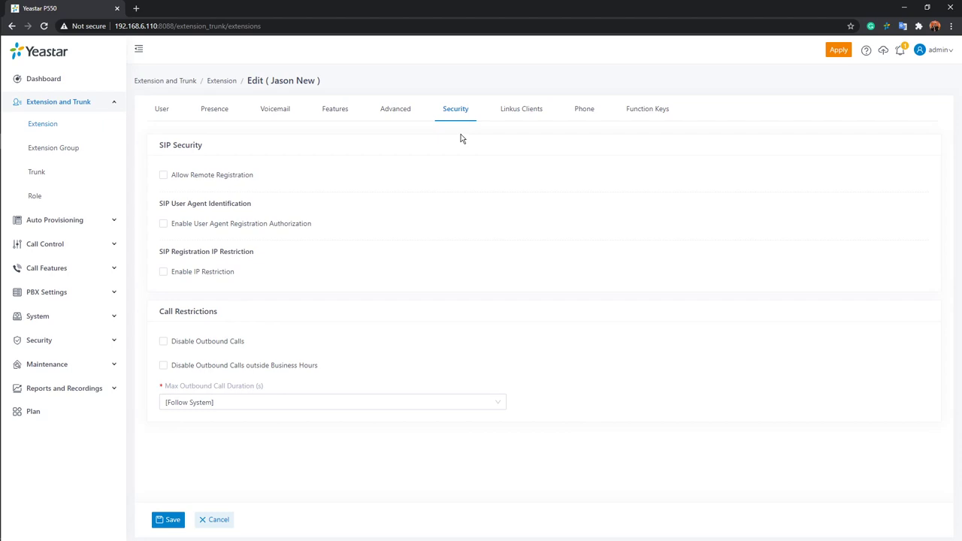
Show extension 1026's Linkus Clients tab with its Operator Panel permissions.
click(506, 112)
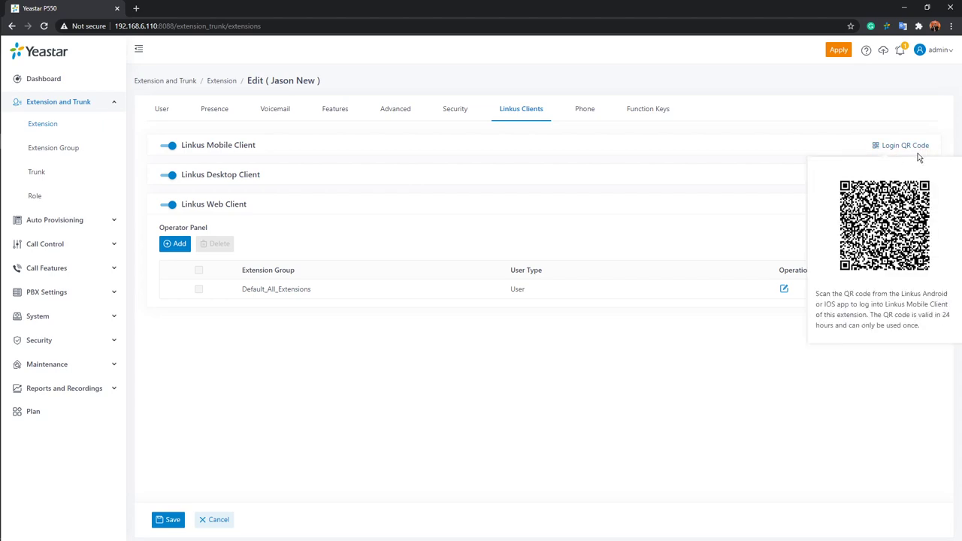
Copy the Linkus Login Link and edit the Default_All_Extensions Operator Panel permission entry.
click(899, 181)
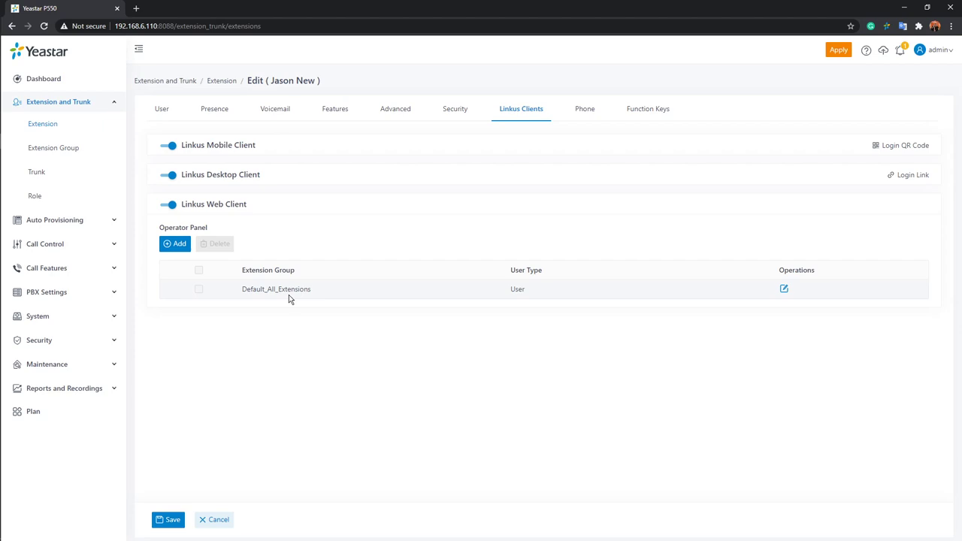
click(784, 291)
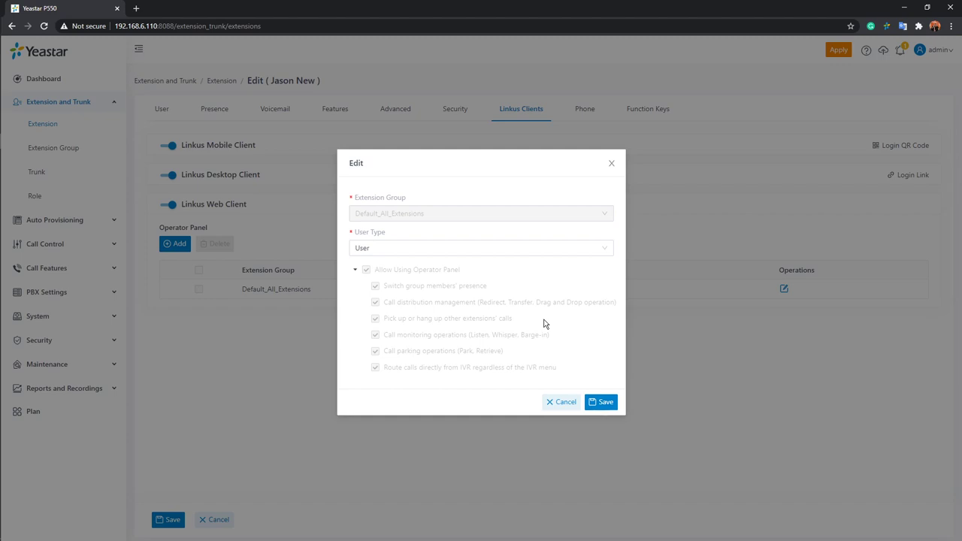
Try Manager and User for the Default_All_Extensions user type, finally settling on Custom.
click(610, 248)
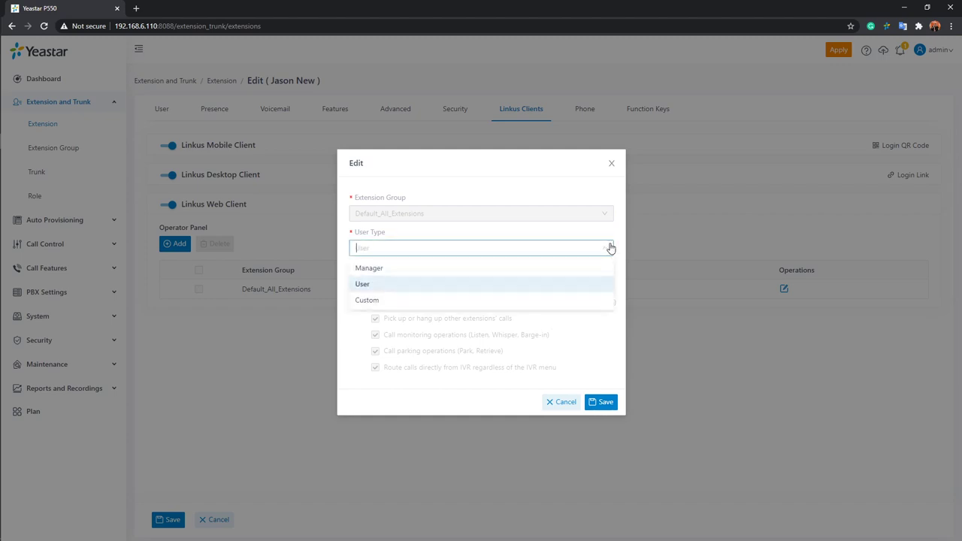
click(380, 269)
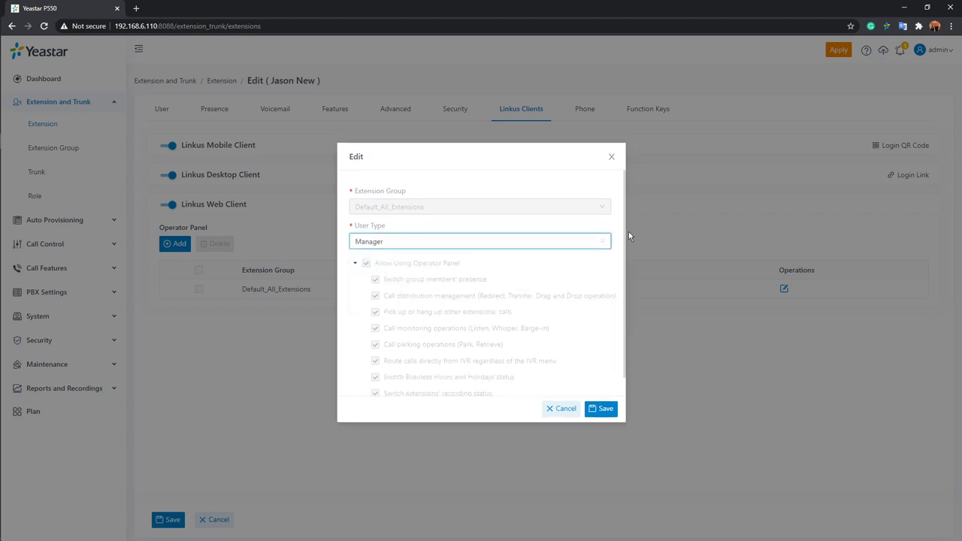
click(609, 241)
click(453, 274)
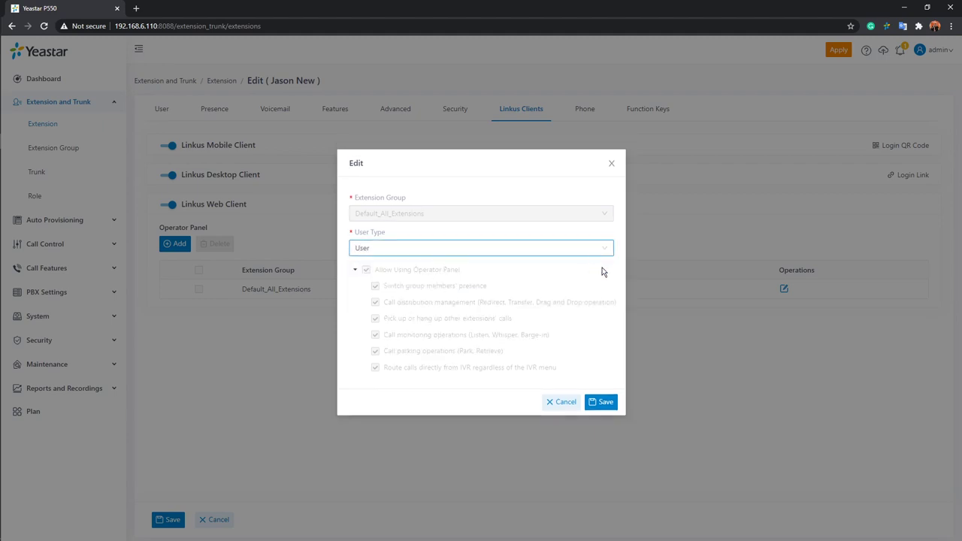
click(607, 253)
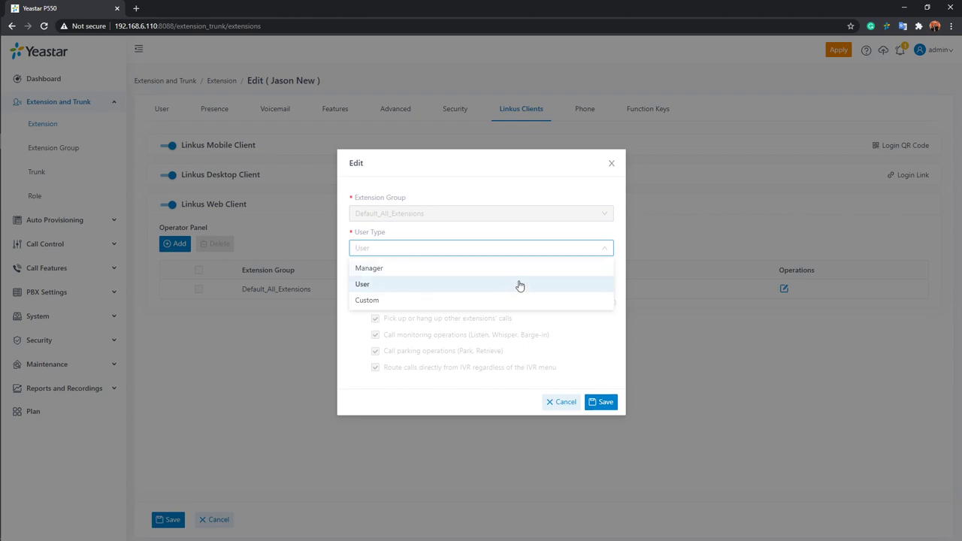
click(538, 268)
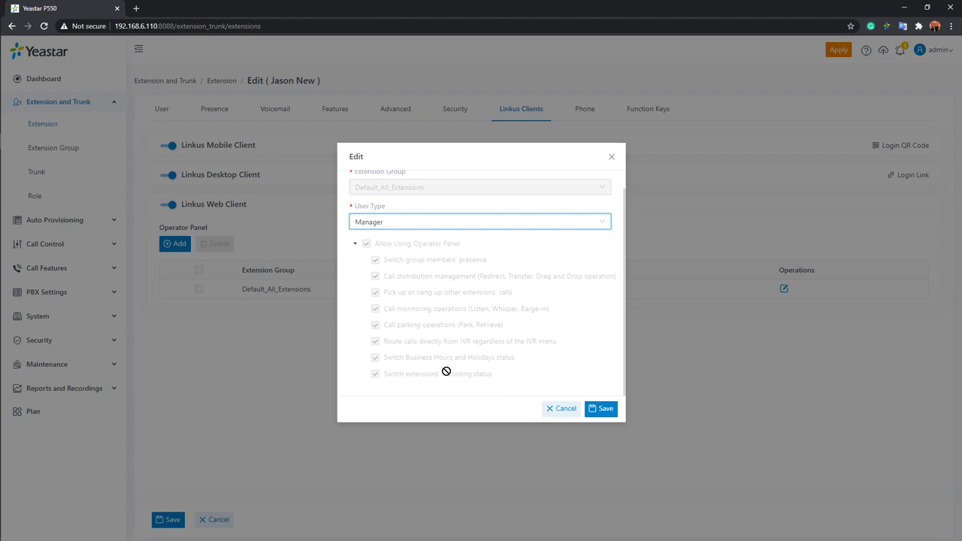
click(596, 228)
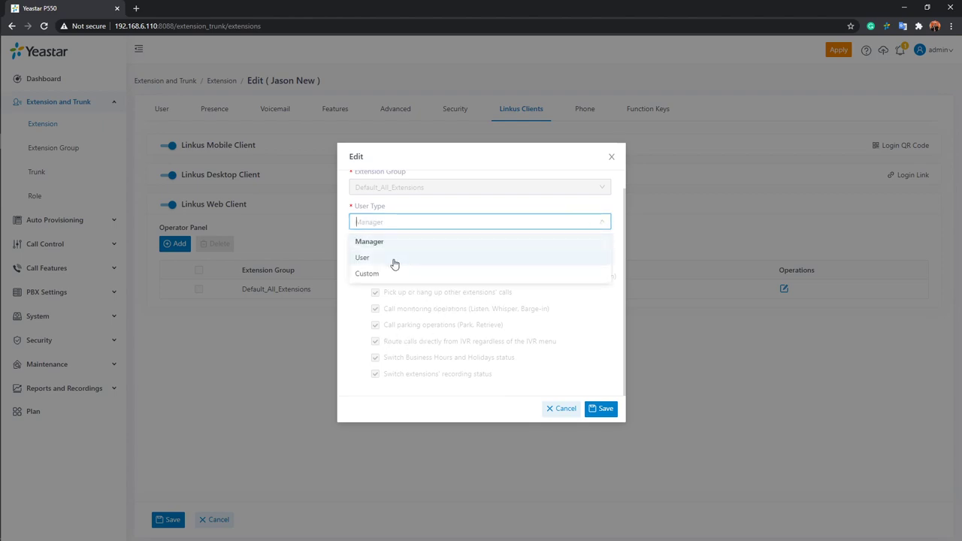
click(362, 257)
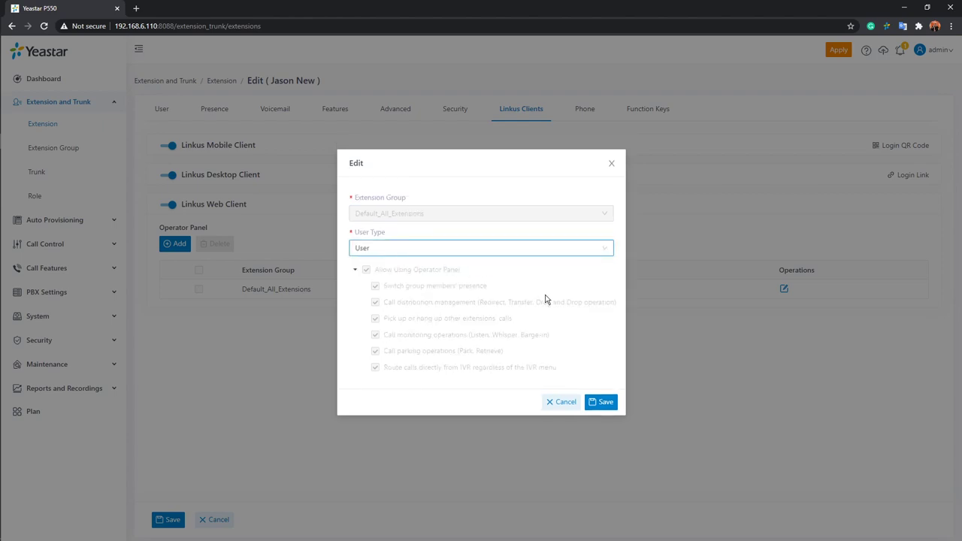
click(609, 251)
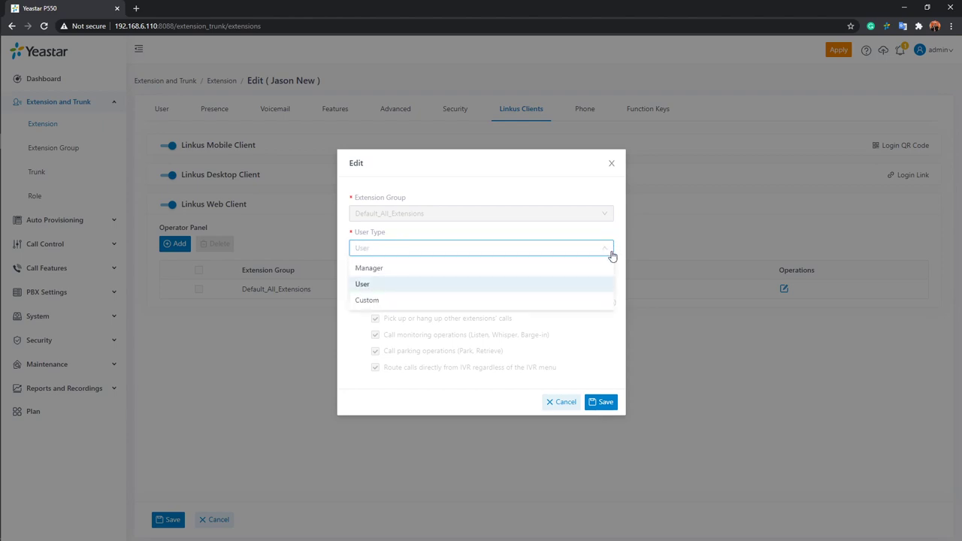
click(399, 304)
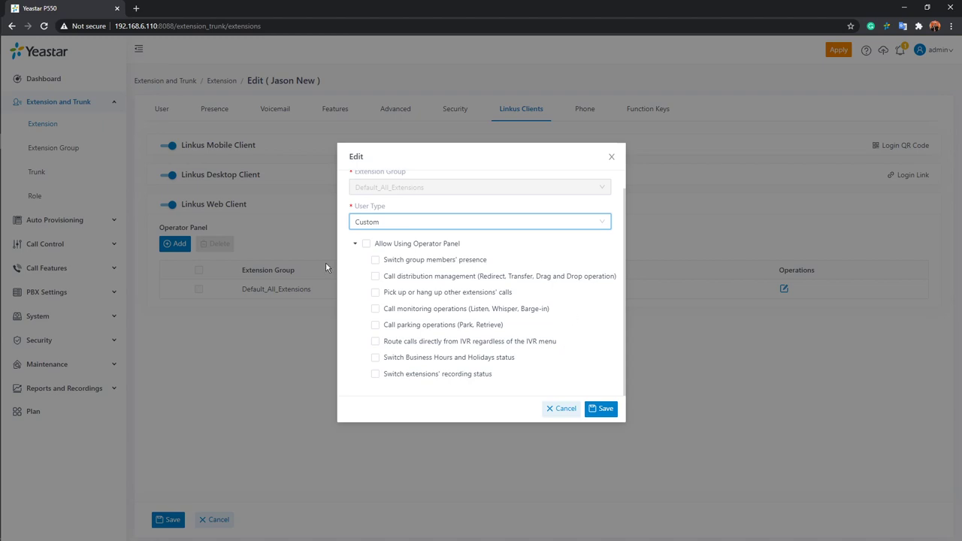
Leave 'Switch group members' presence' unticked and save Default_All_Extensions with user type Custom.
click(375, 260)
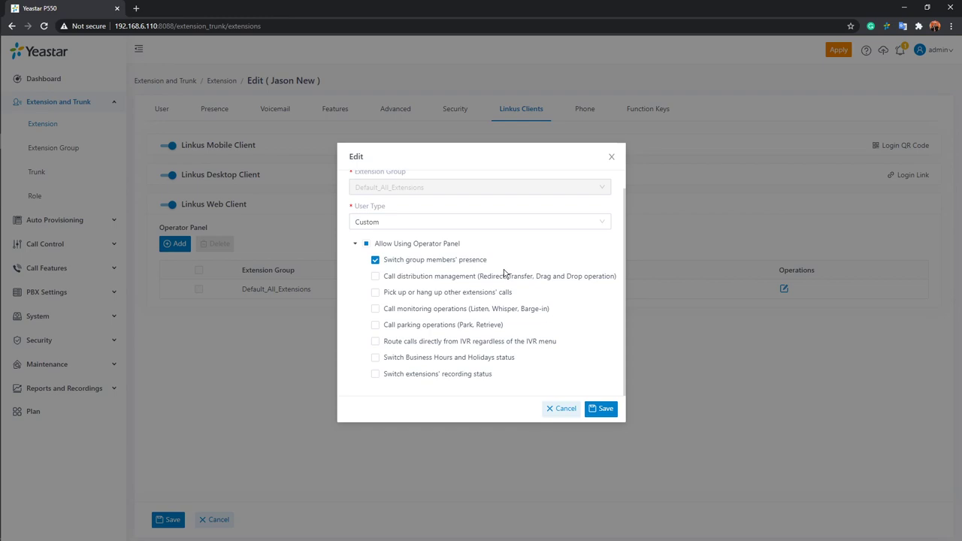
click(375, 260)
click(602, 409)
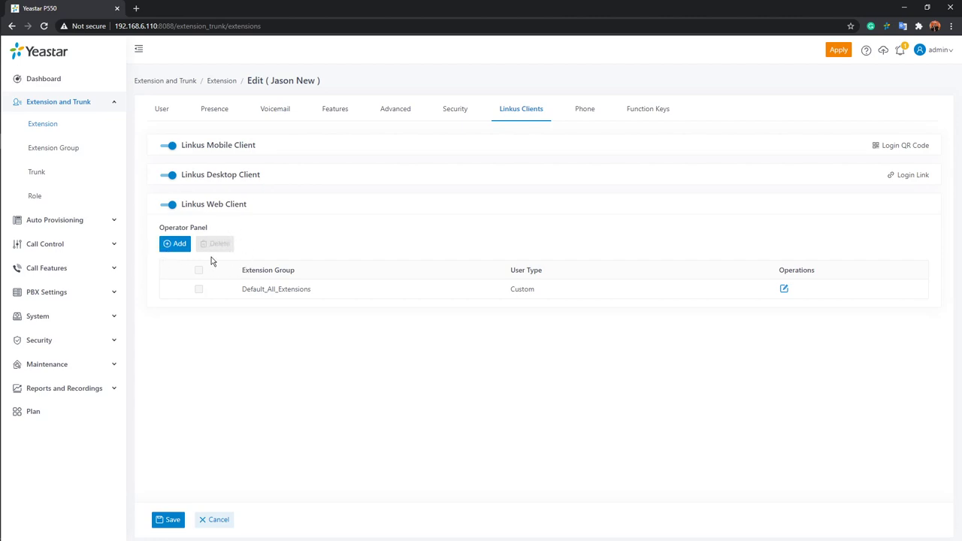
click(175, 248)
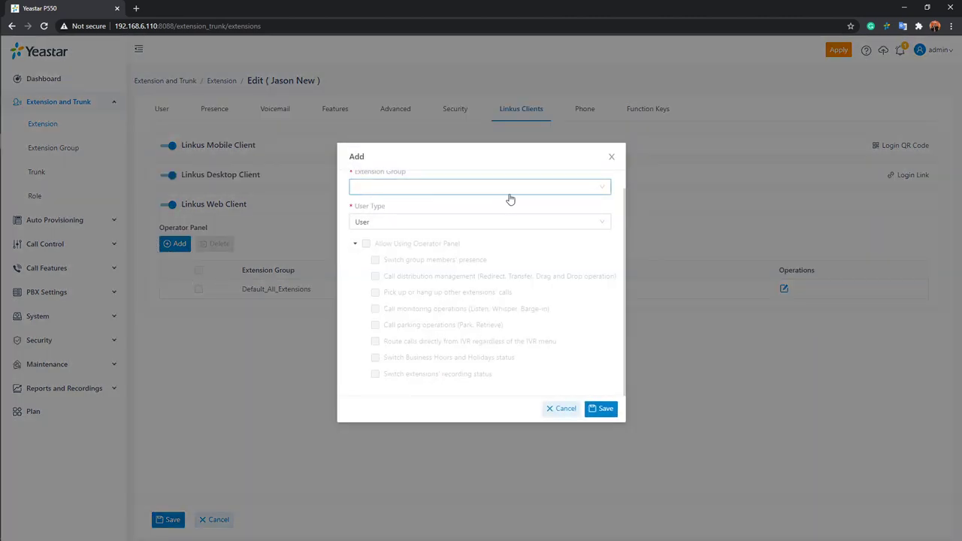
click(549, 191)
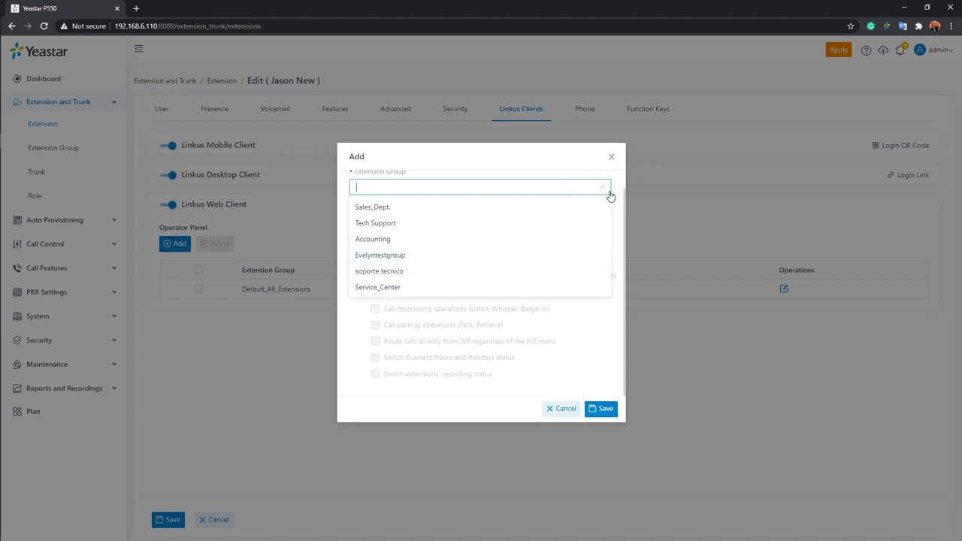
click(612, 158)
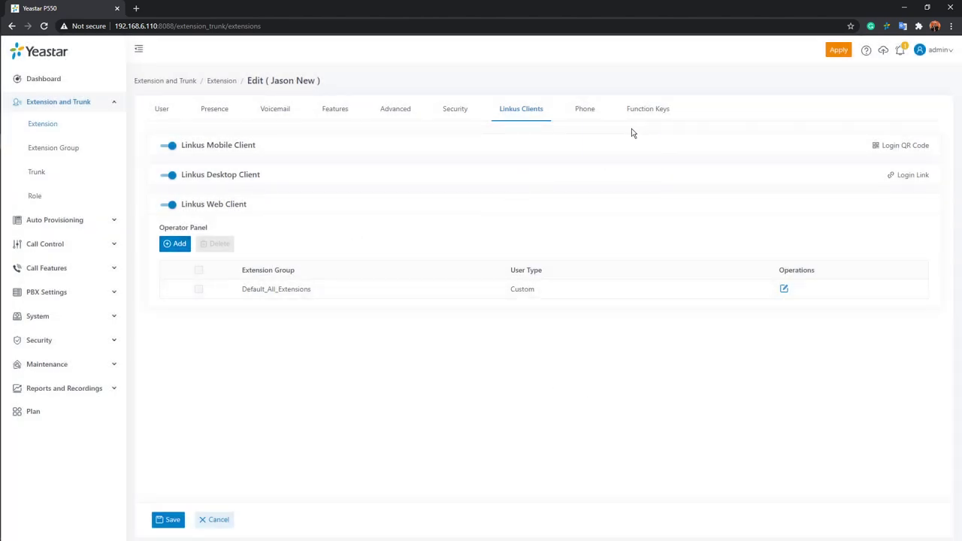
Check extension 1026's Phone and Function Keys settings, then apply the pending PBX configuration.
click(587, 115)
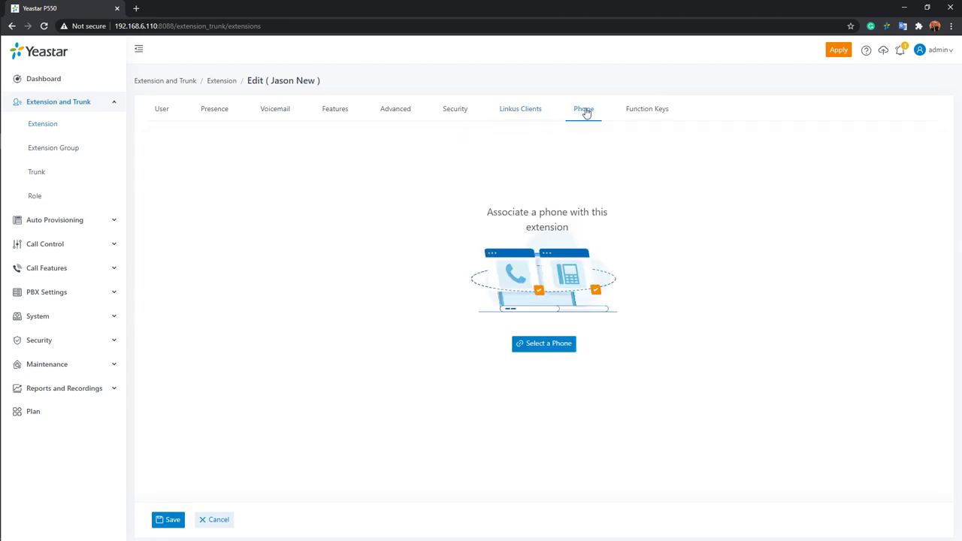
click(661, 116)
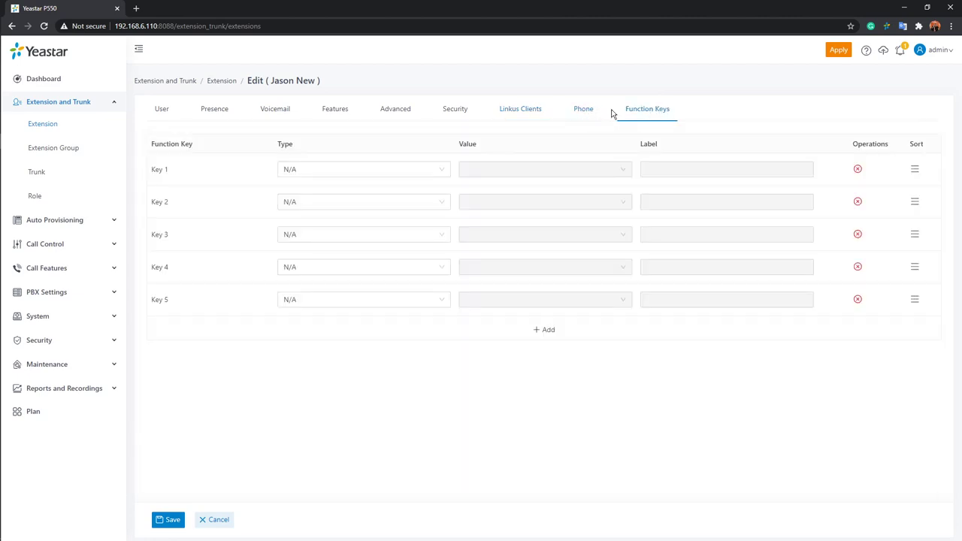
click(589, 116)
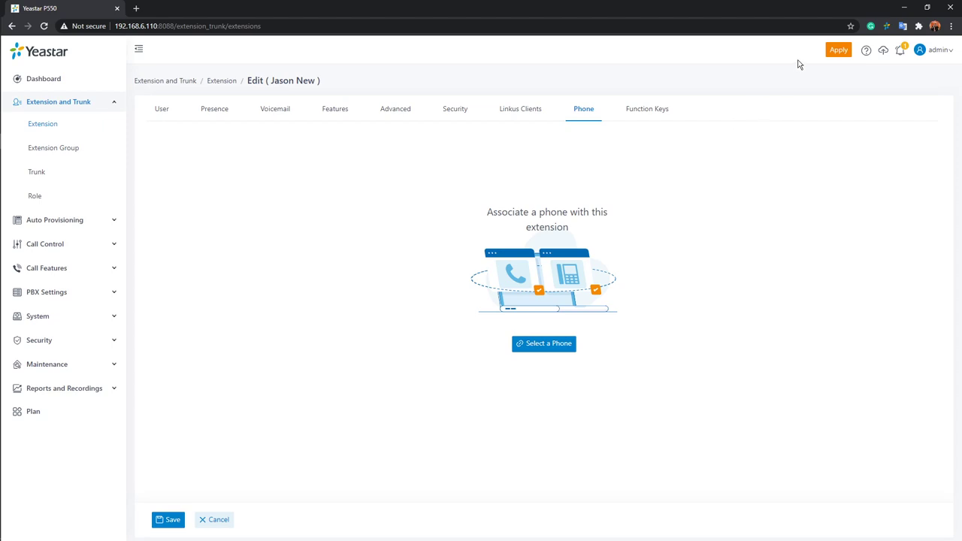
click(833, 54)
Save and apply extension 1026, then show the Auto Provisioning Phones list.
click(172, 519)
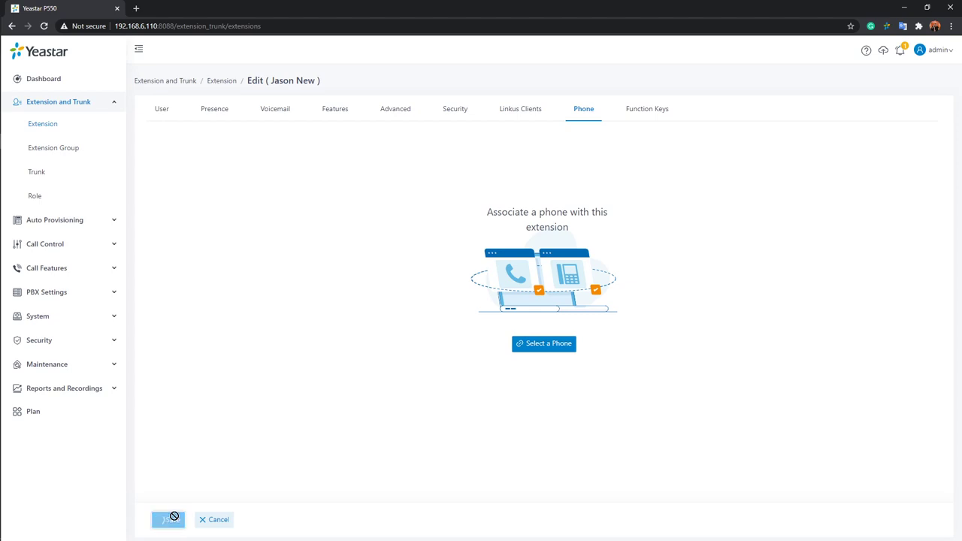
click(842, 54)
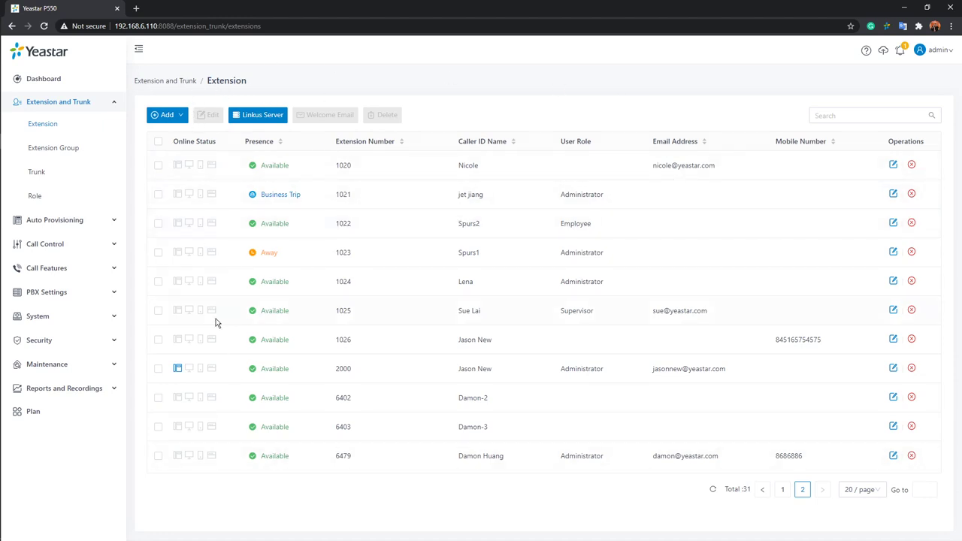
click(72, 221)
click(86, 224)
click(84, 224)
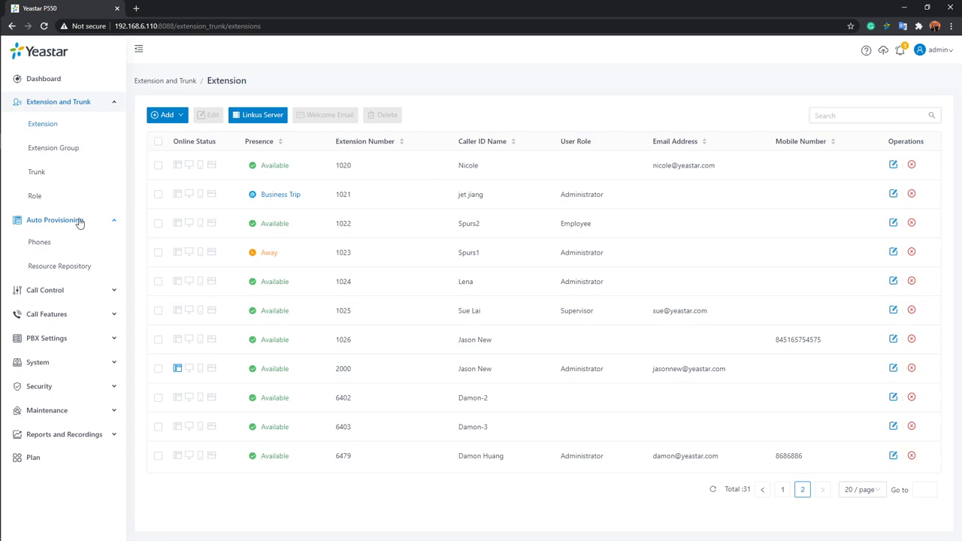
click(40, 246)
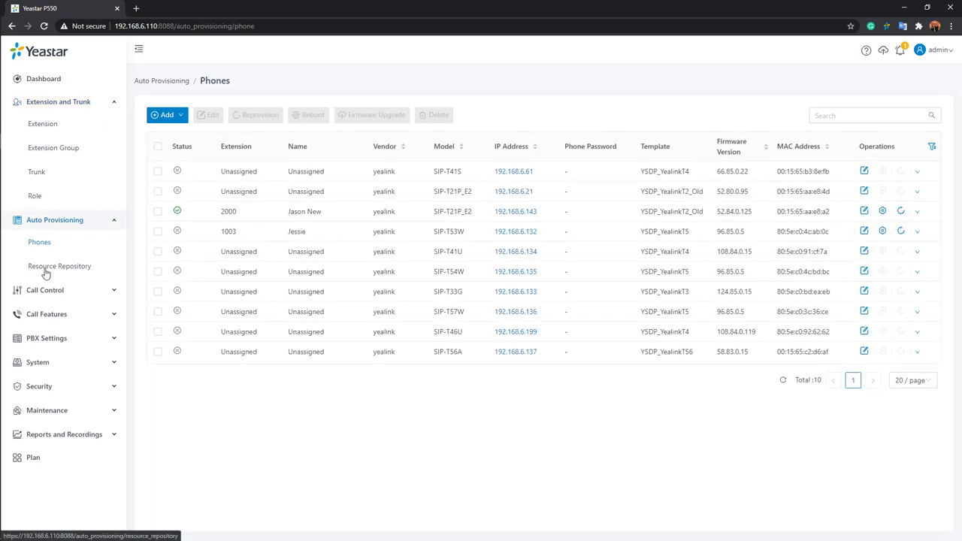
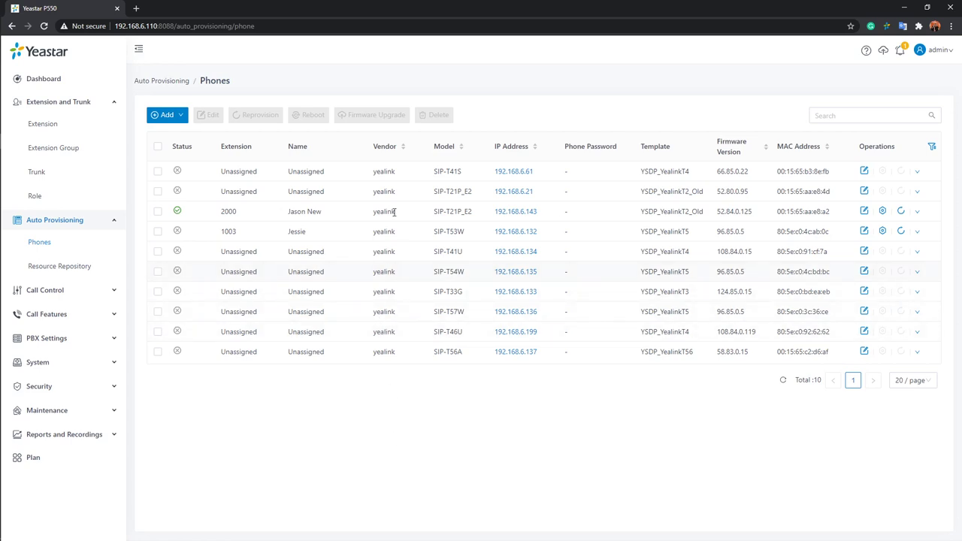
Assign extension 1000 to the SIP-T41S phone, keep template YSDP_YealinkT4, and save.
click(157, 171)
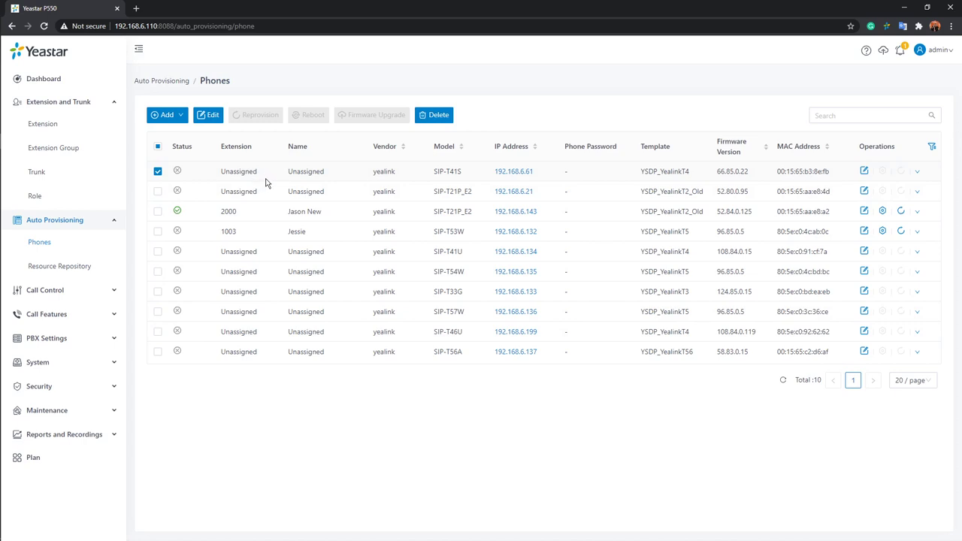
click(208, 117)
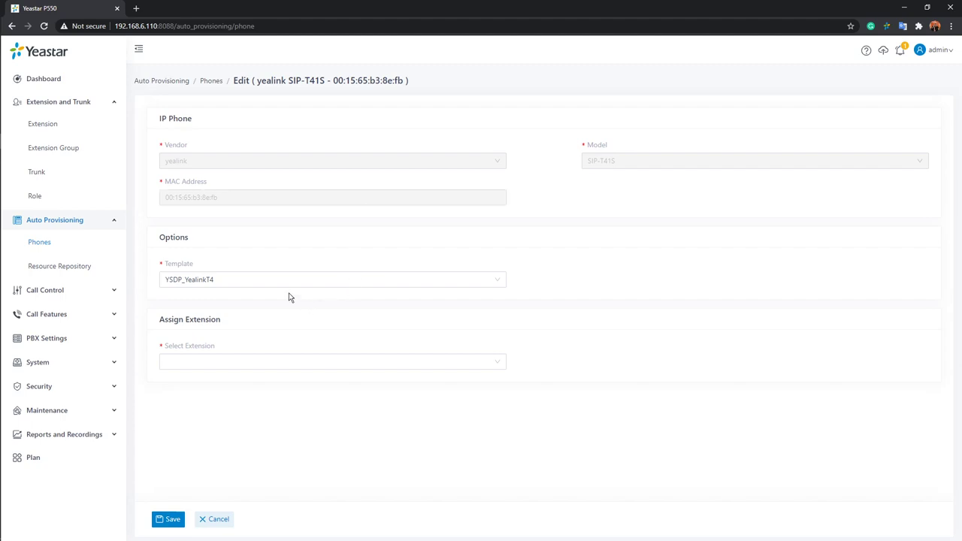
click(268, 279)
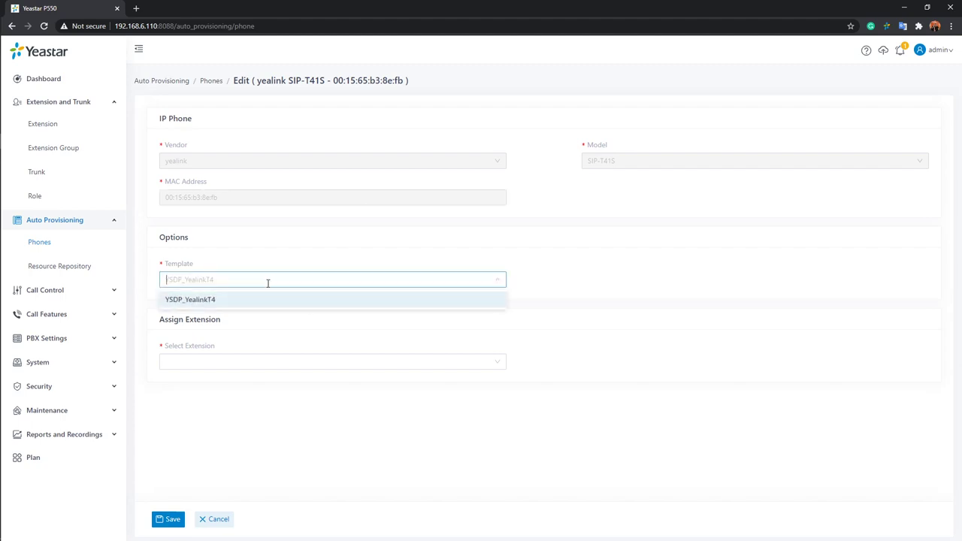
click(214, 300)
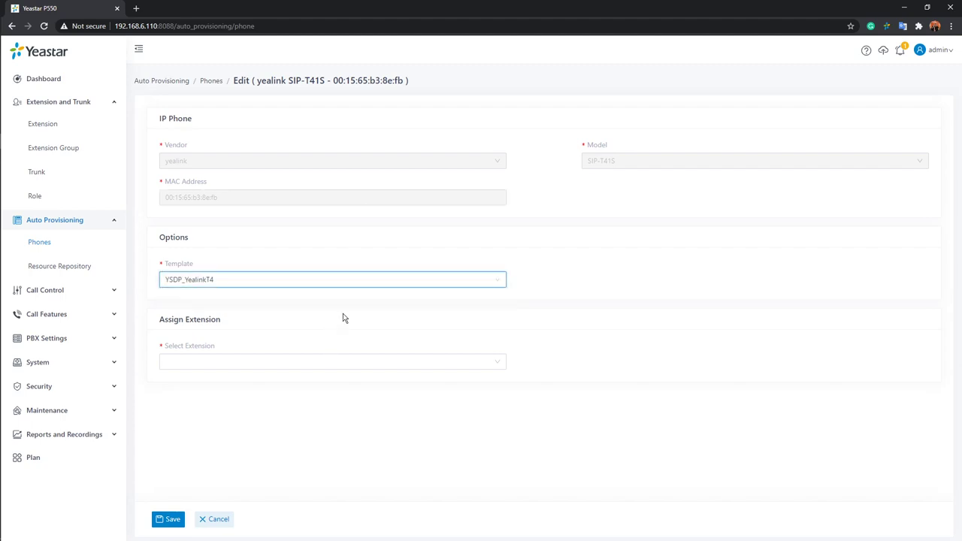
click(274, 363)
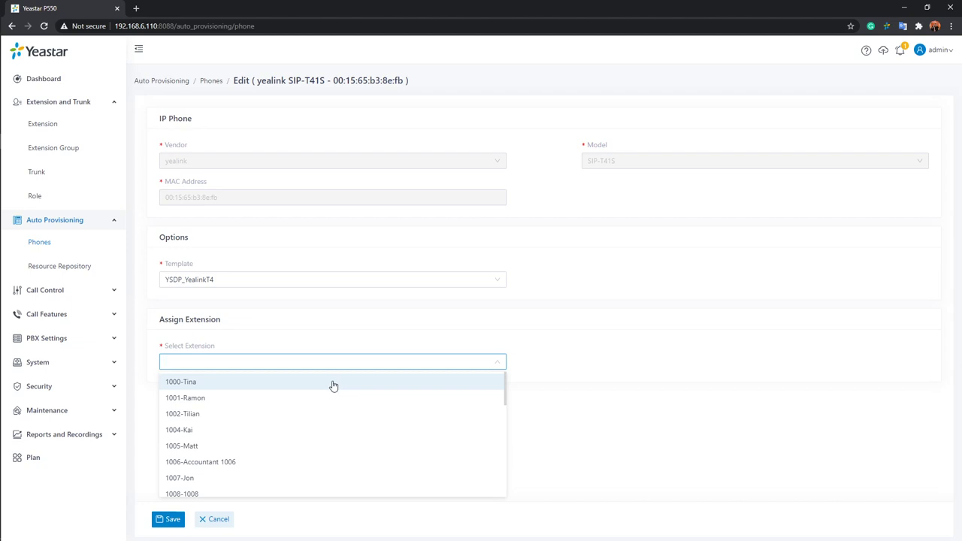
click(296, 386)
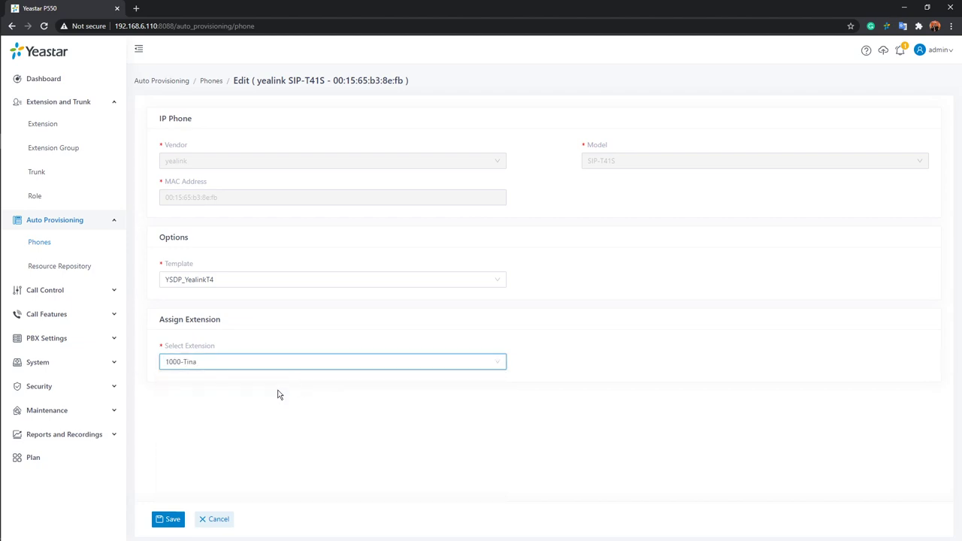
click(171, 520)
click(171, 520)
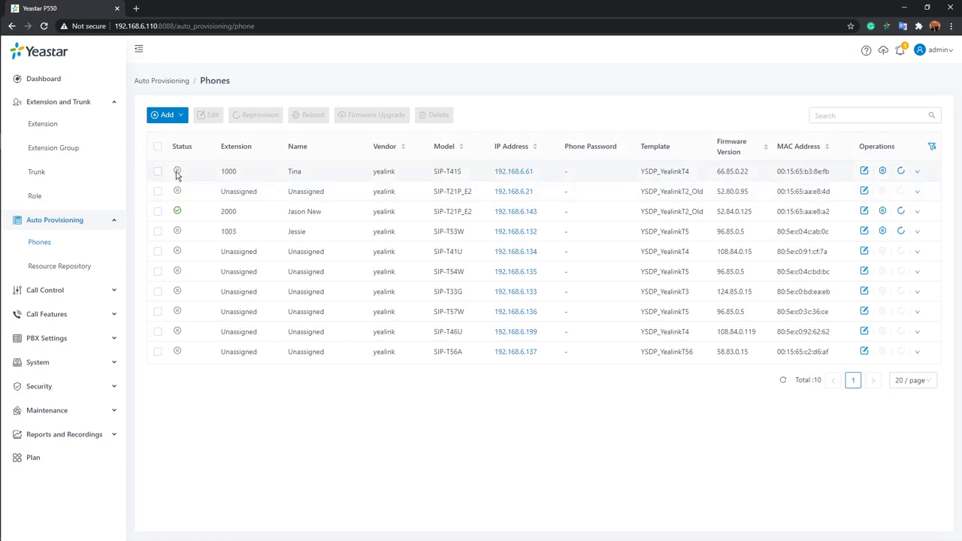
Open the phone settings of extension 2000 from its Operations gear icon.
mouse_move(177, 173)
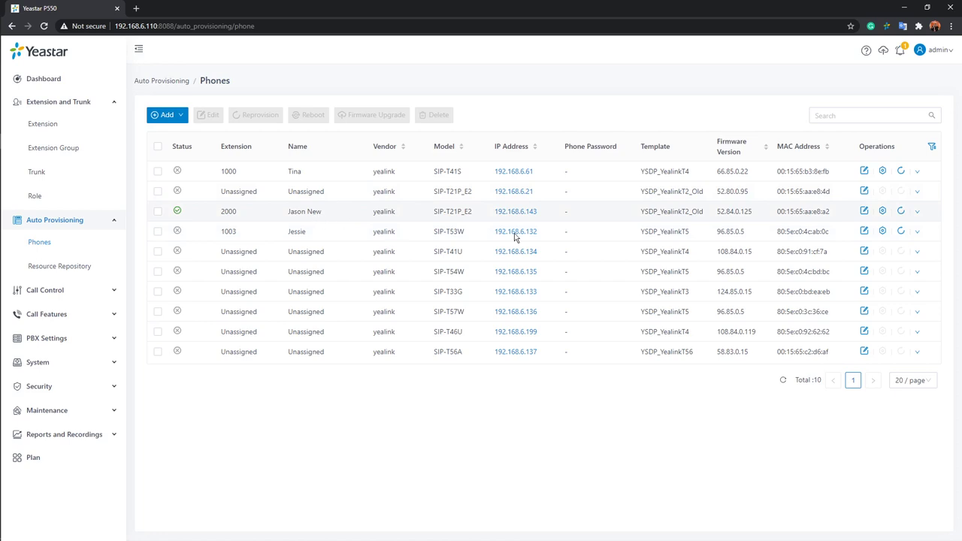
click(885, 215)
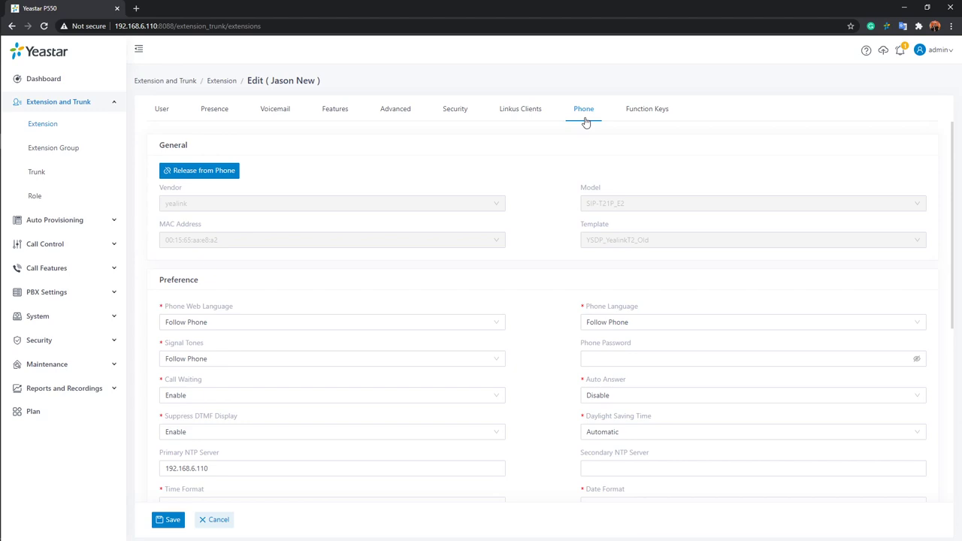
Scroll through extension 2000's Preference settings, then view its Function Keys.
scroll(245, 259, down, 2)
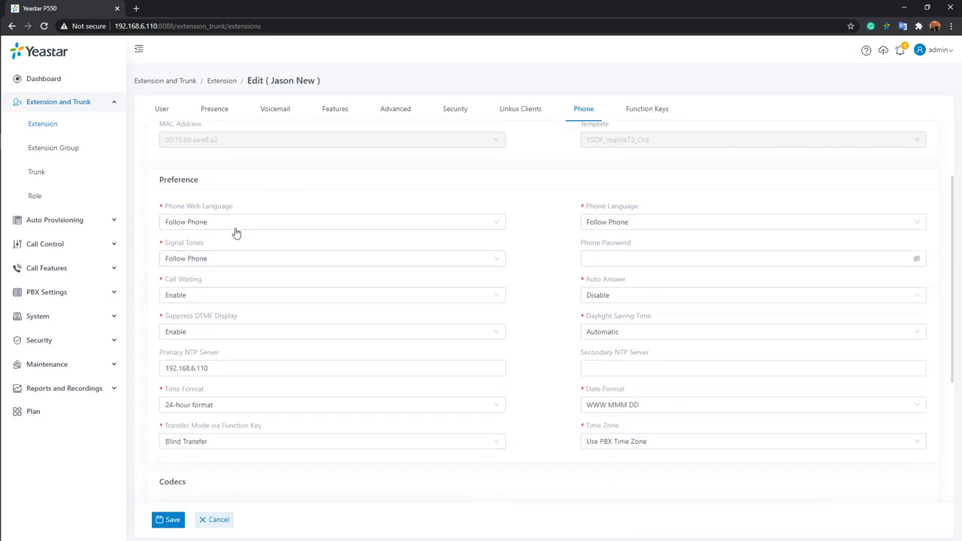
scroll(249, 228, down, 1)
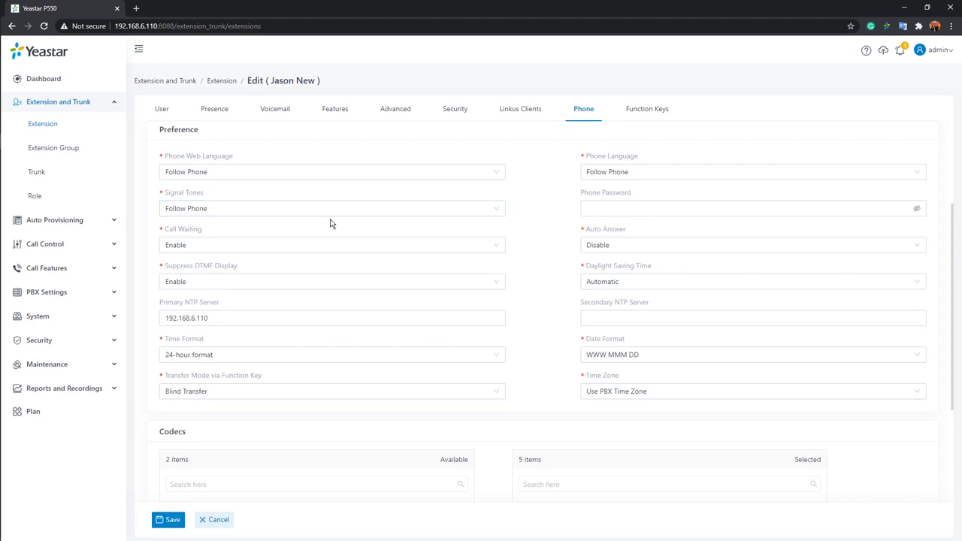
click(644, 109)
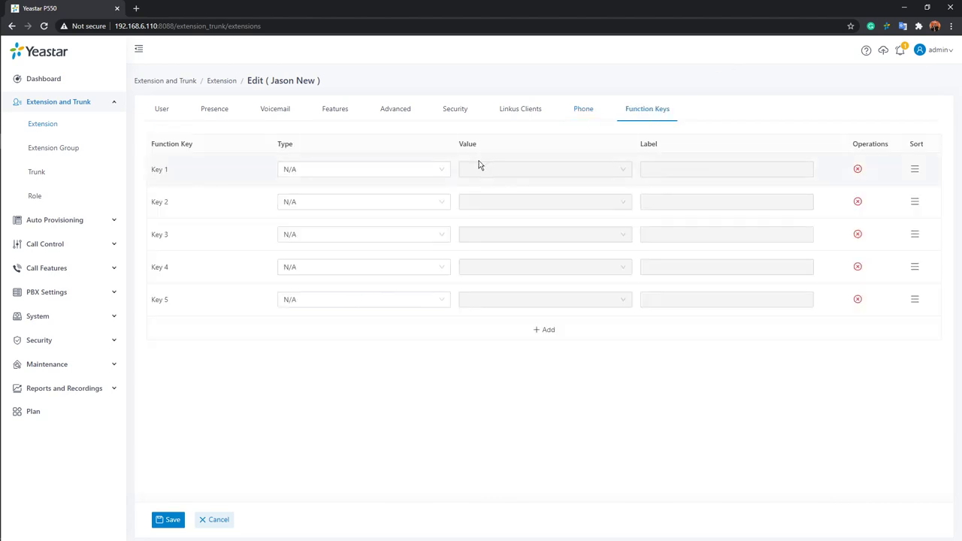
Browse Key 1's function key types, leave it at N/A, and expand Auto Provisioning.
click(443, 174)
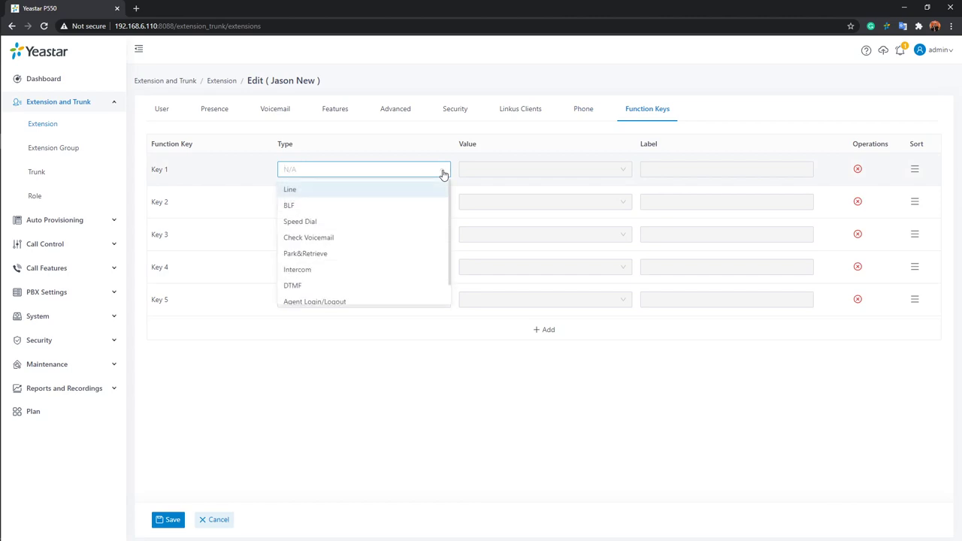
scroll(421, 230, down, 1)
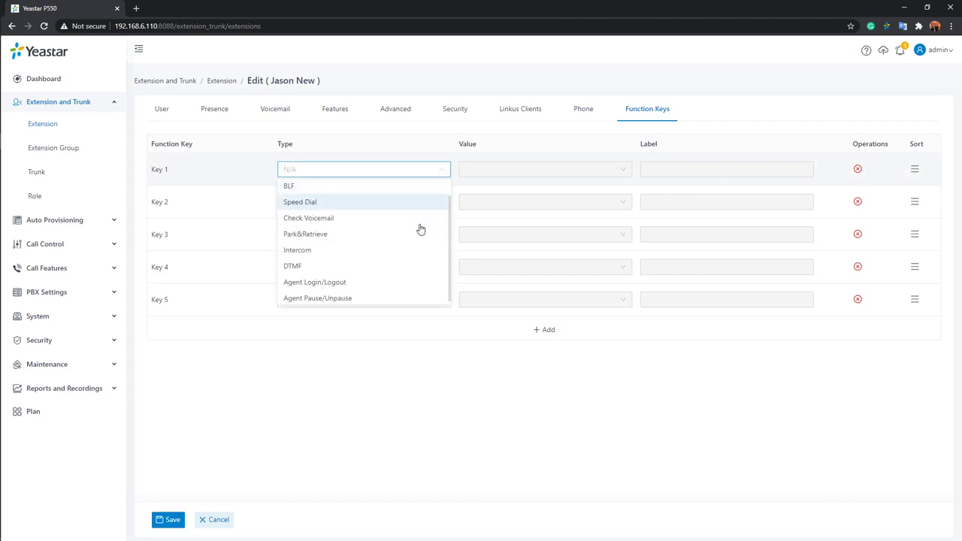
scroll(421, 229, up, 1)
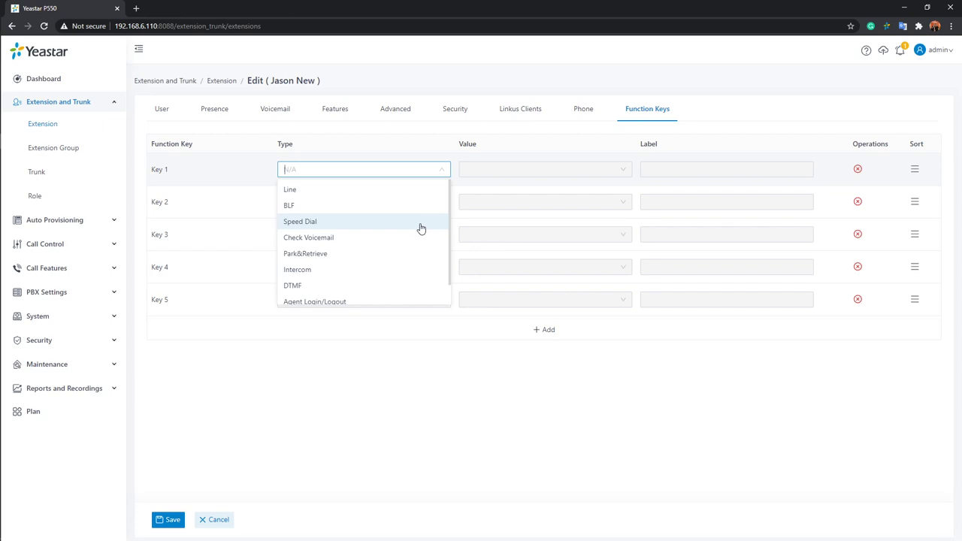
click(372, 361)
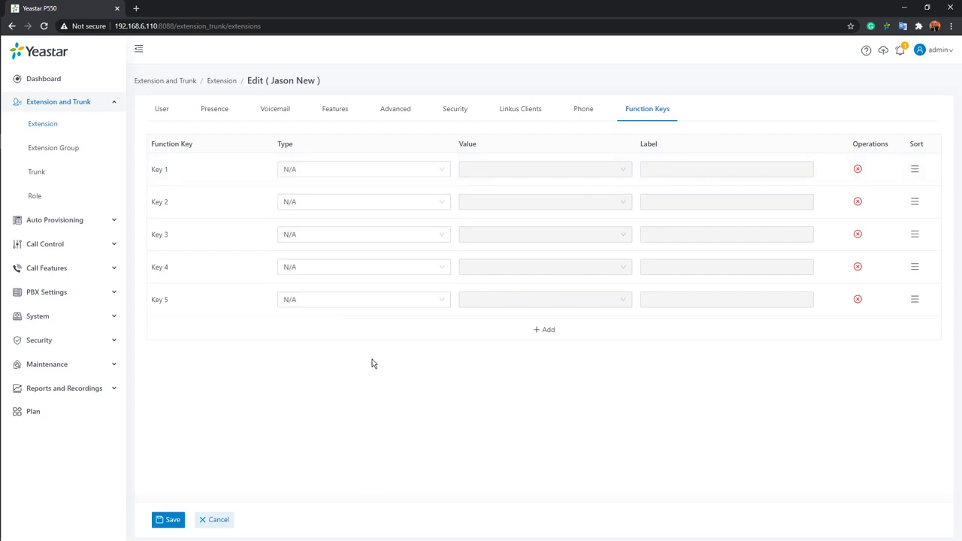
click(81, 220)
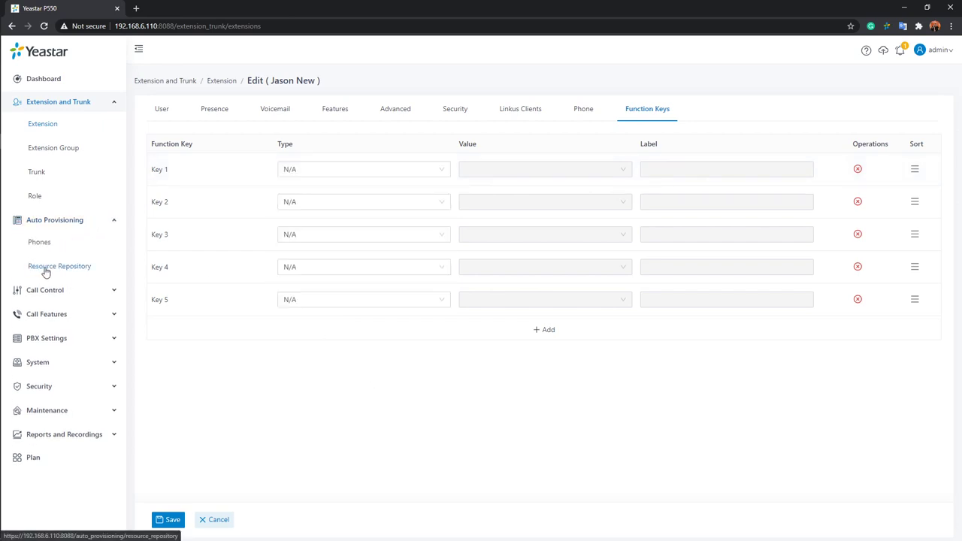
Start a Basic custom template based on YSDP_YealinkCP, then discard it.
click(45, 271)
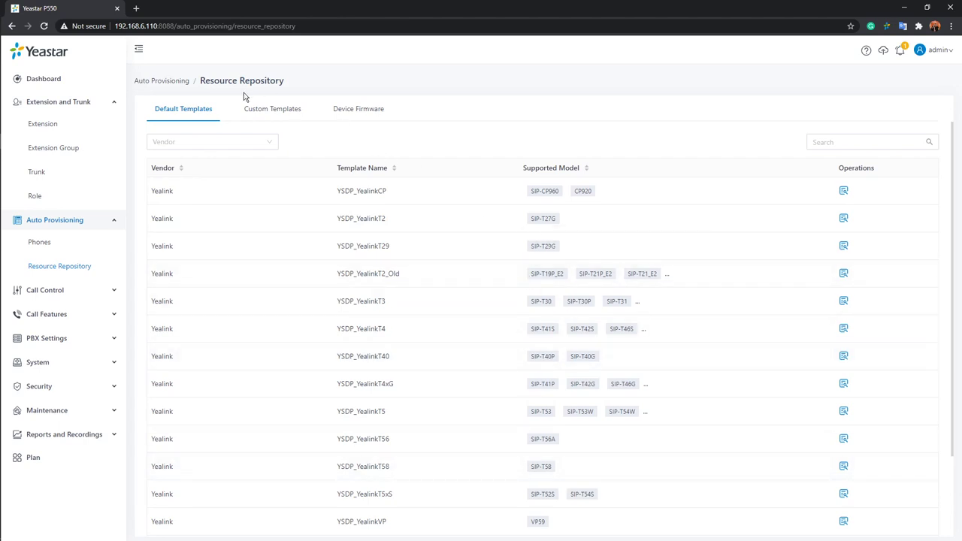
click(263, 111)
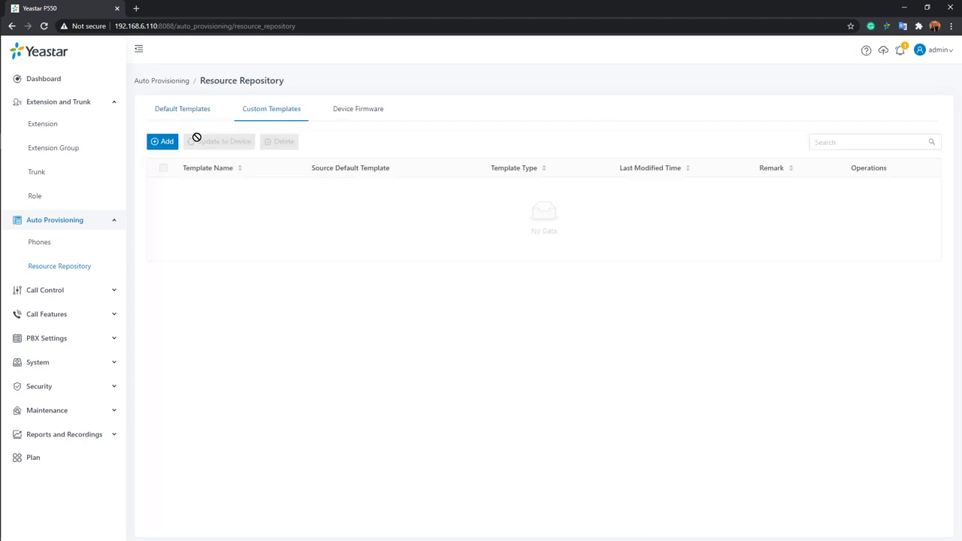
click(161, 143)
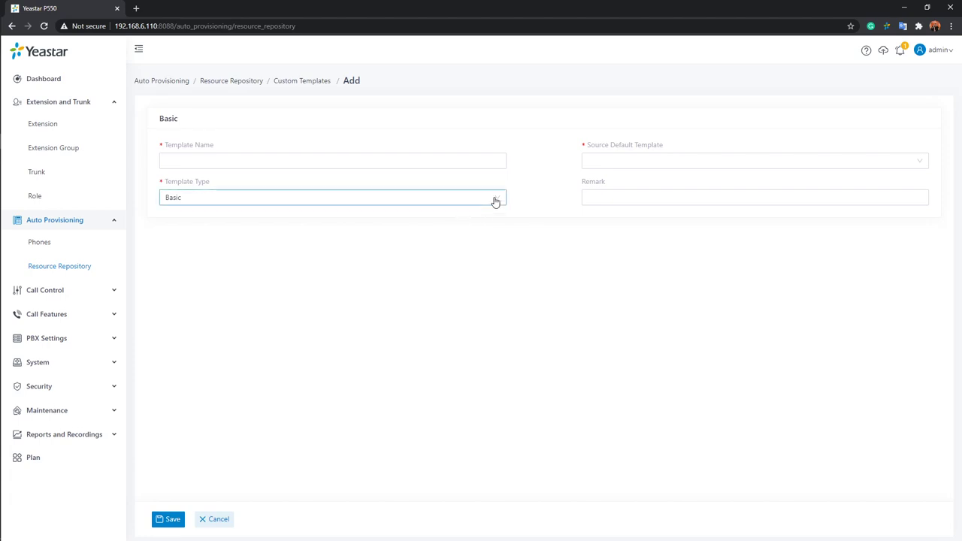
click(466, 198)
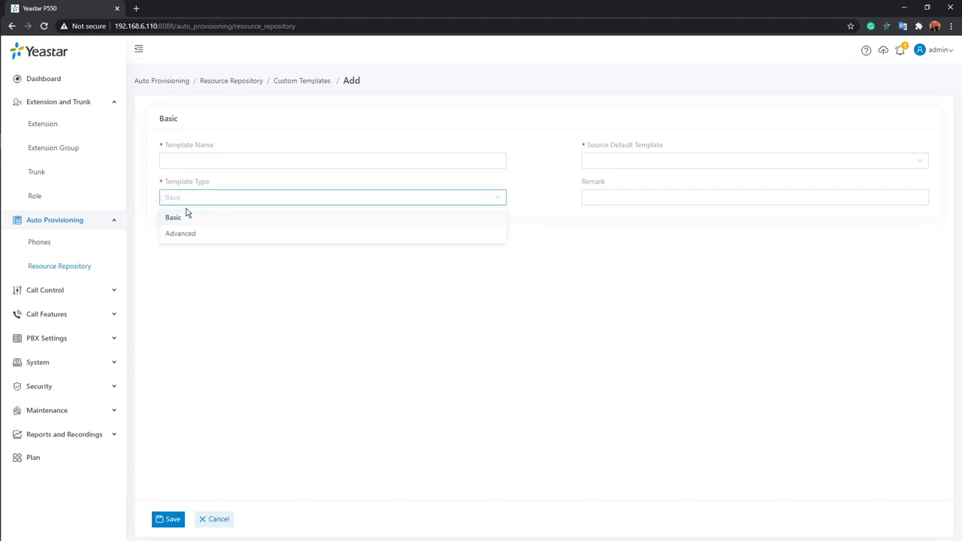
click(300, 259)
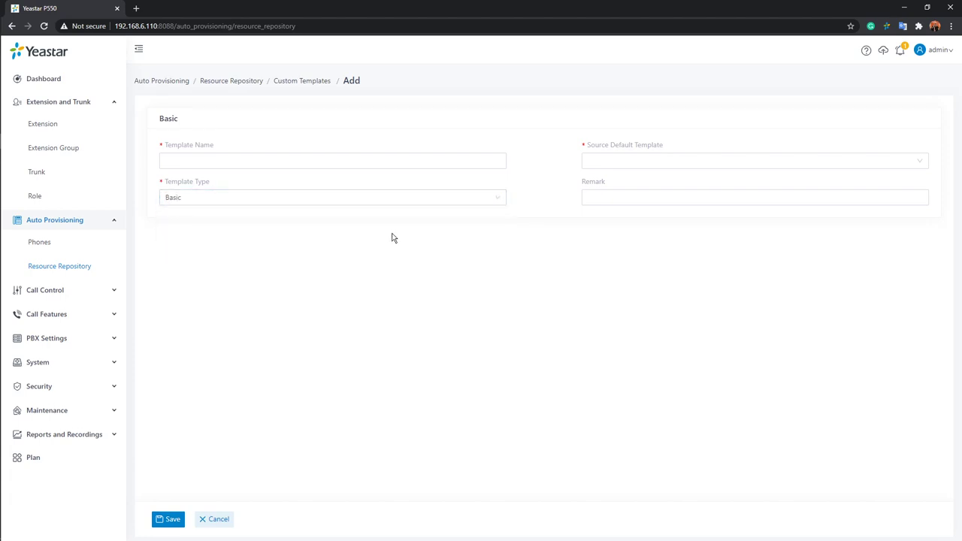
click(639, 164)
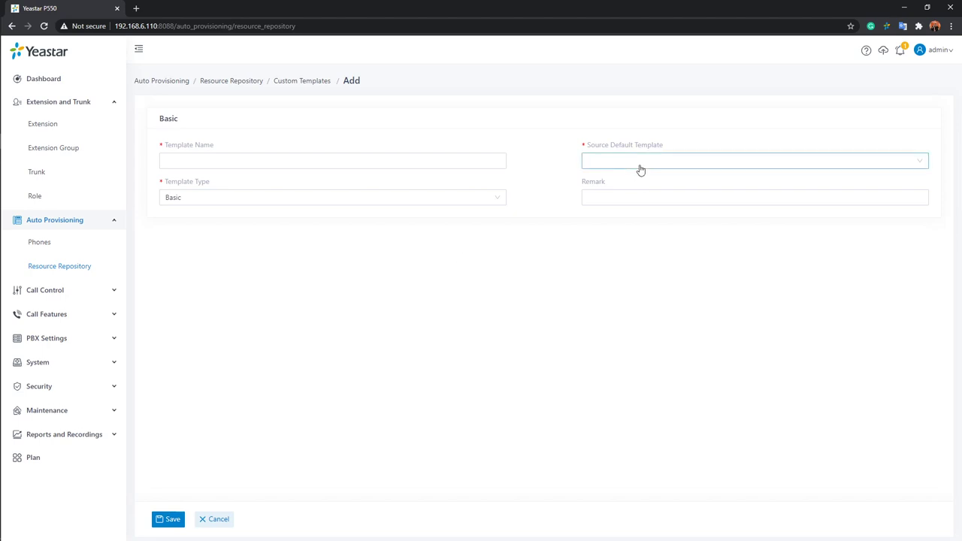
click(634, 181)
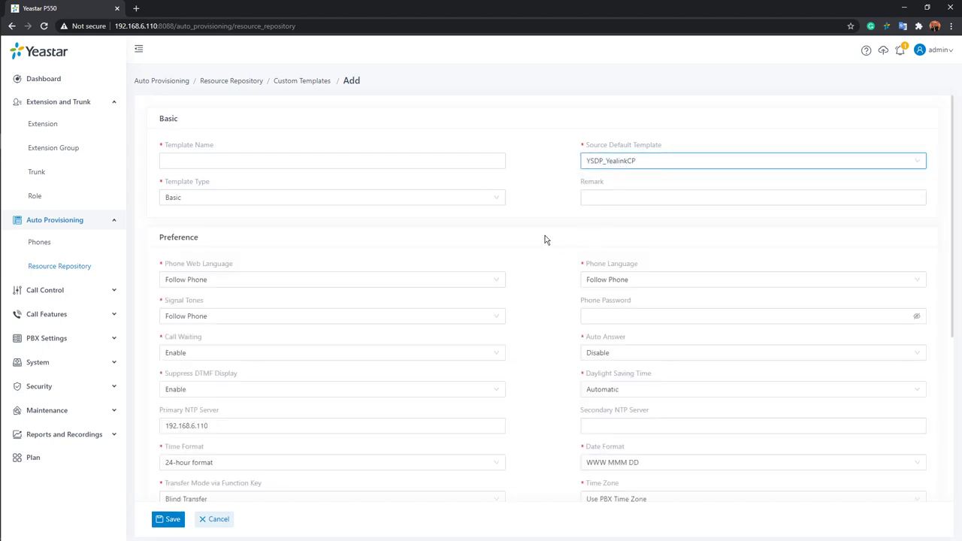
click(546, 239)
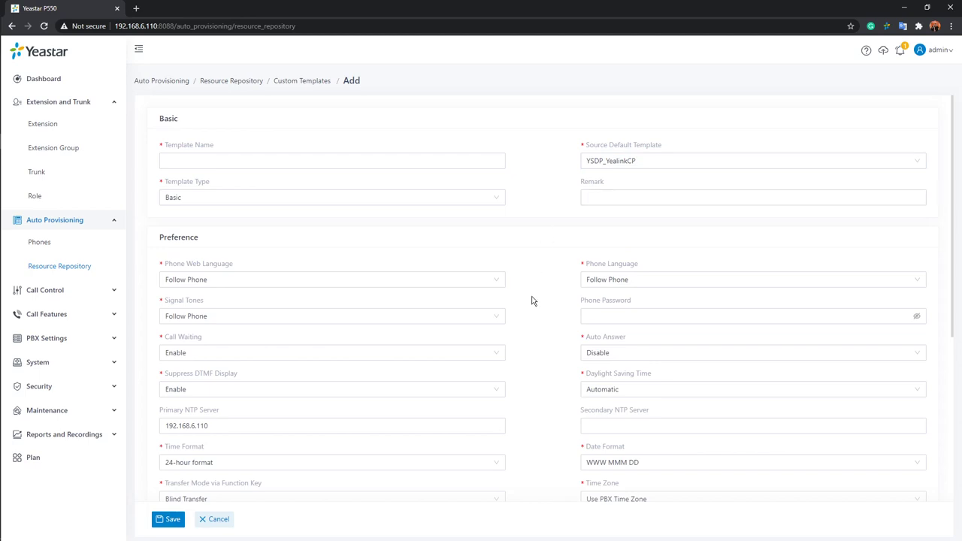
click(217, 521)
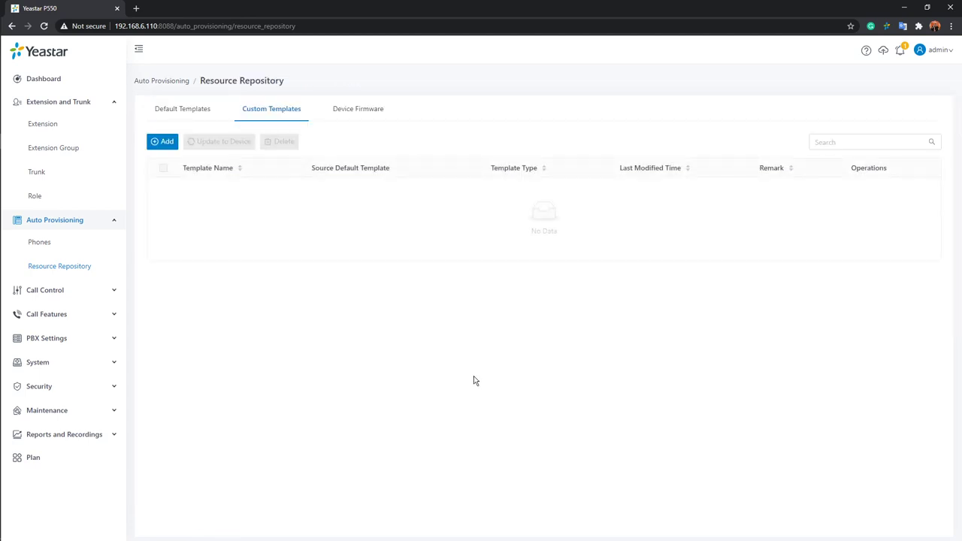
Abandon a new firmware entry, view the default templates, and return to Phones.
click(367, 113)
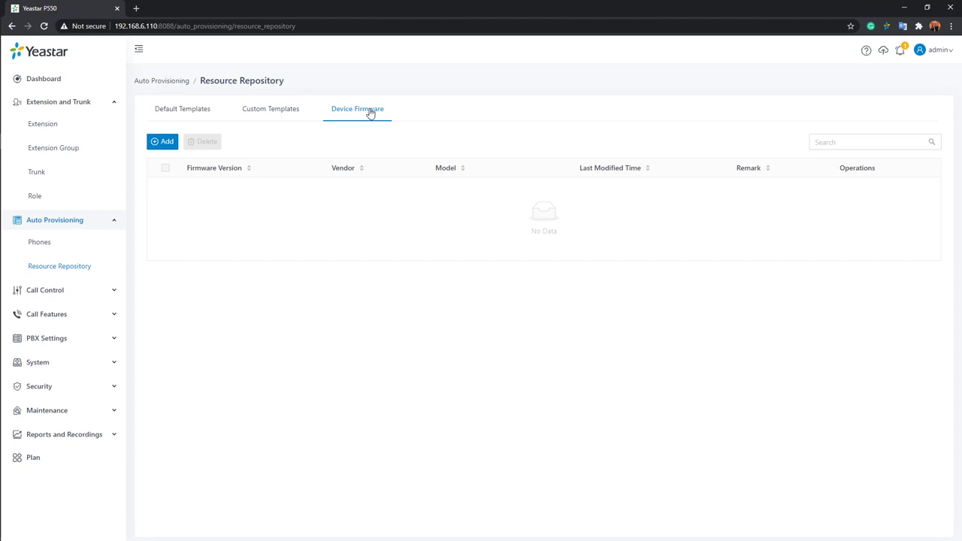
click(156, 145)
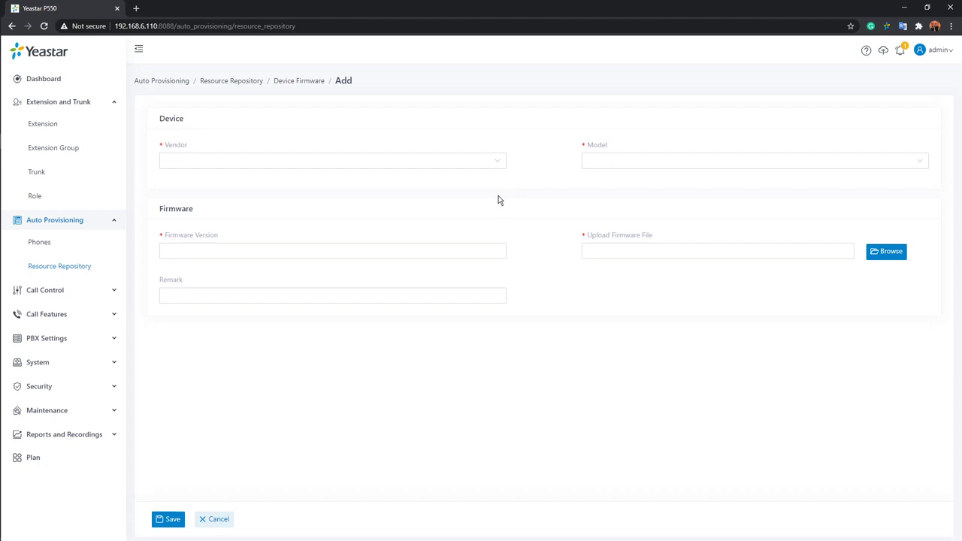
click(226, 520)
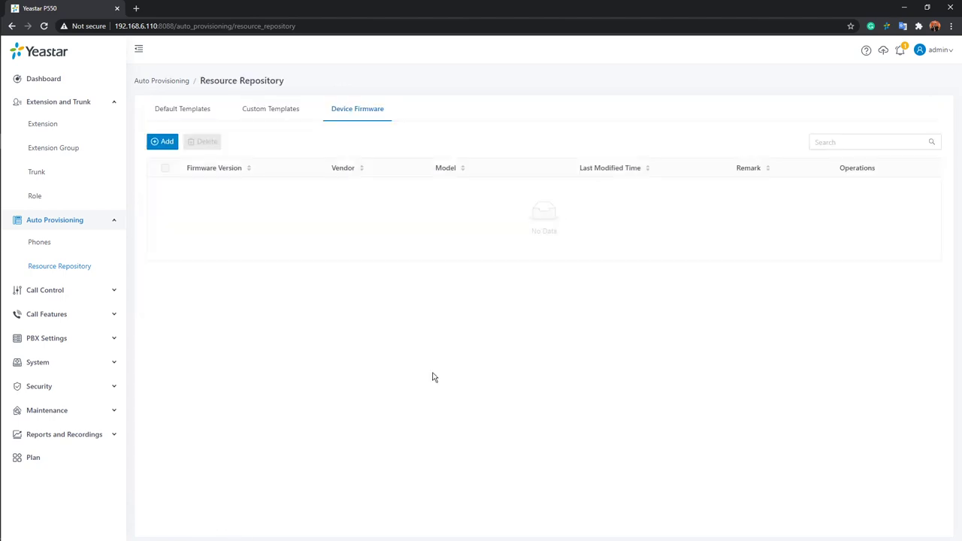
click(192, 114)
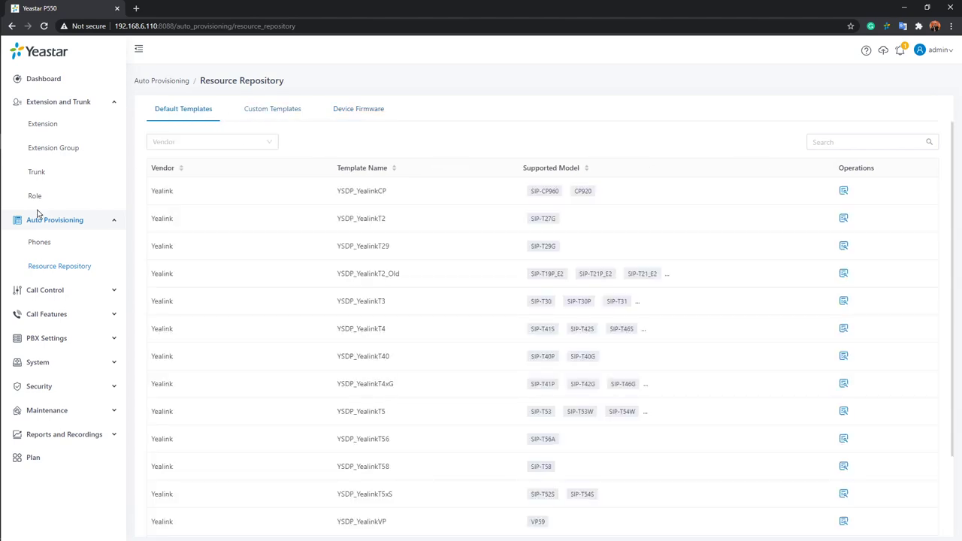
click(39, 241)
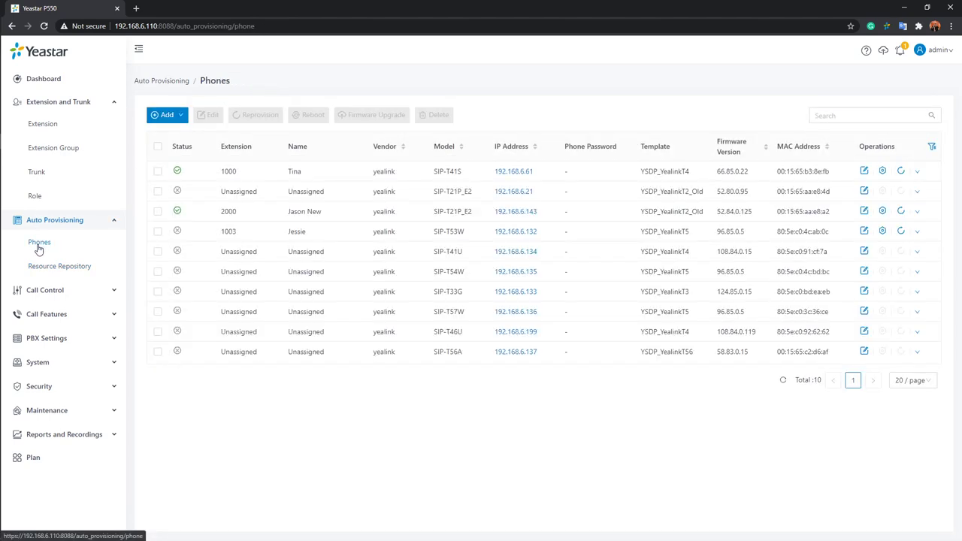
Tick and untick the phone on extension 1000, then go to Extension Group.
click(158, 173)
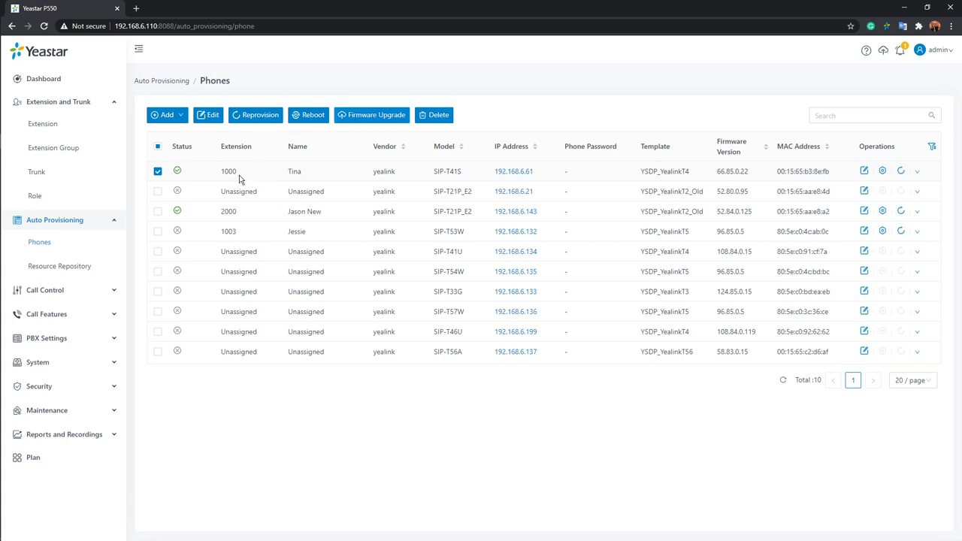
click(157, 172)
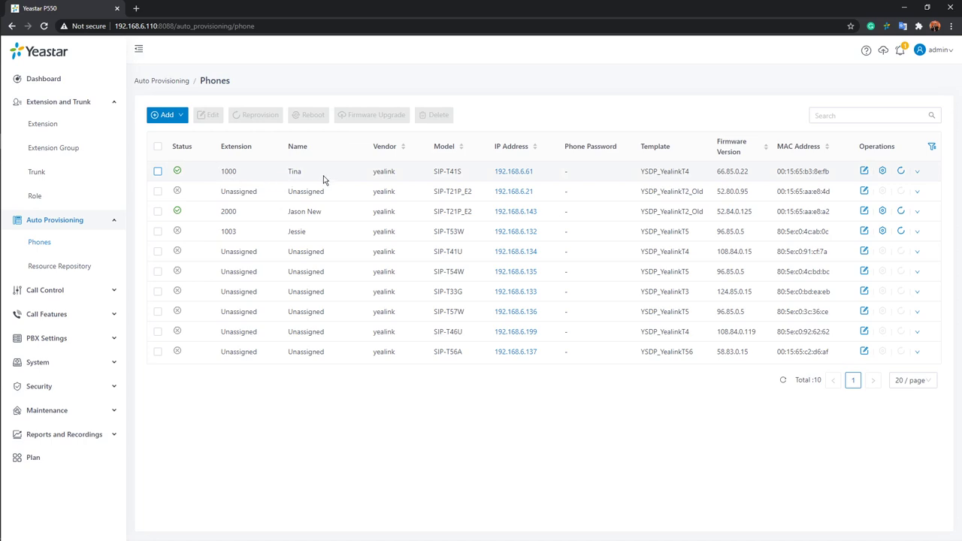
mouse_move(180, 177)
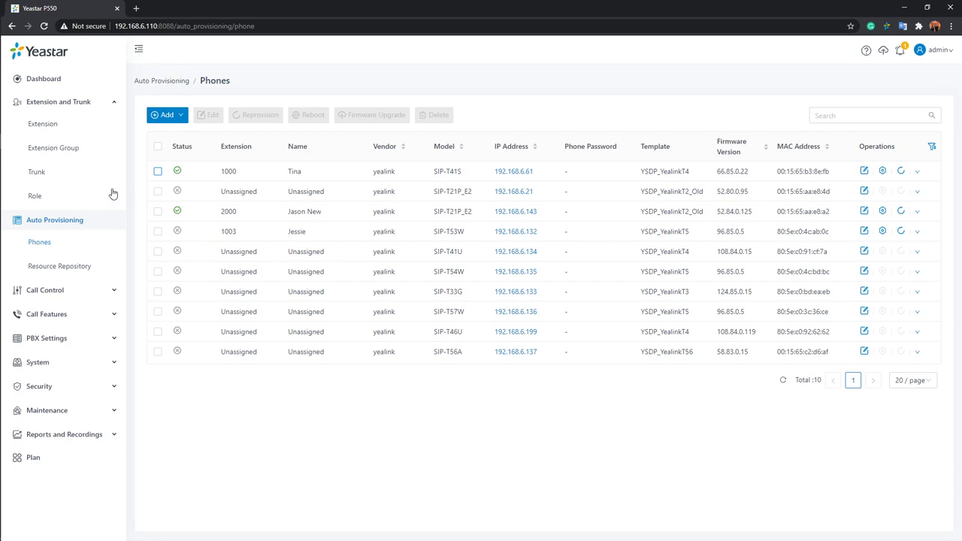
click(66, 150)
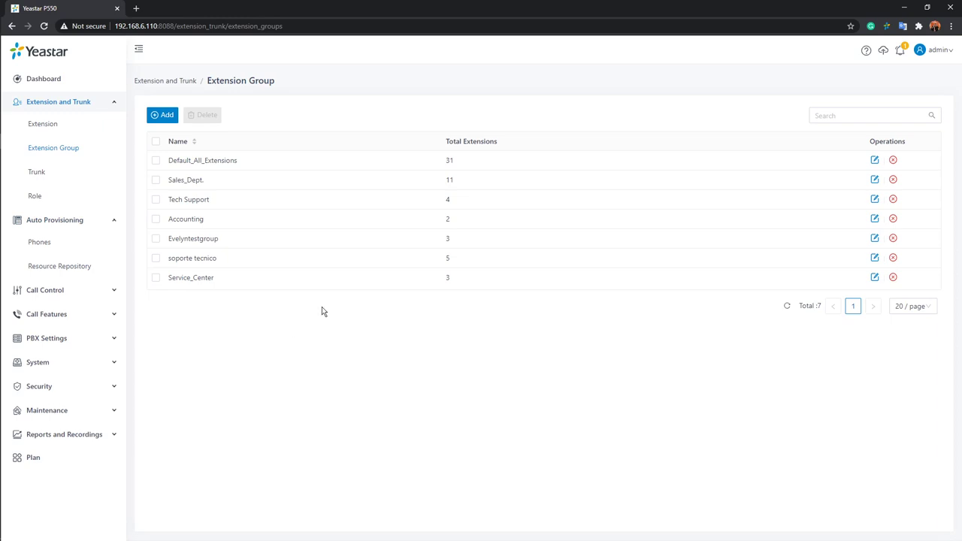
Tick Sales_Dept., Tech Support, Accounting, the test group, soporte tecnico and Service_Center, then click Add.
click(156, 180)
click(155, 199)
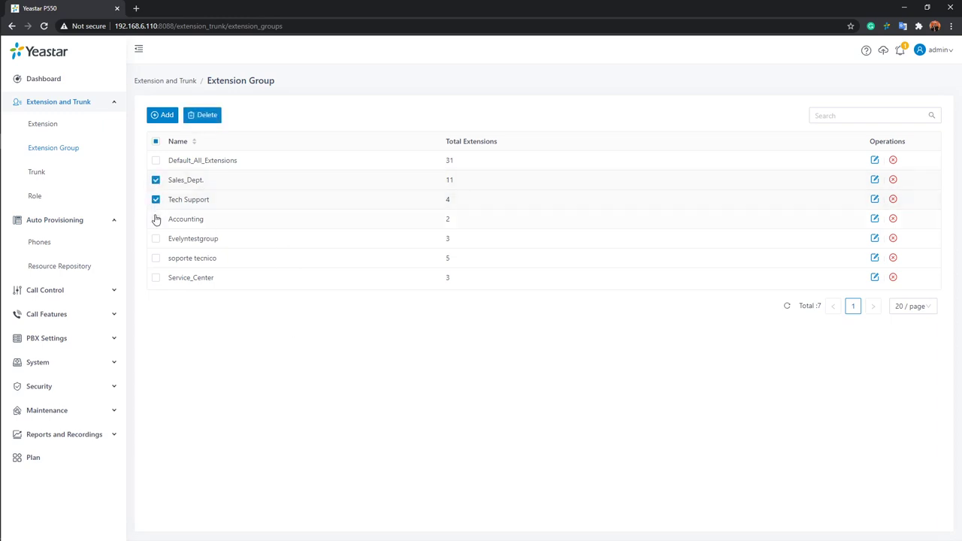
click(156, 219)
click(156, 238)
click(156, 260)
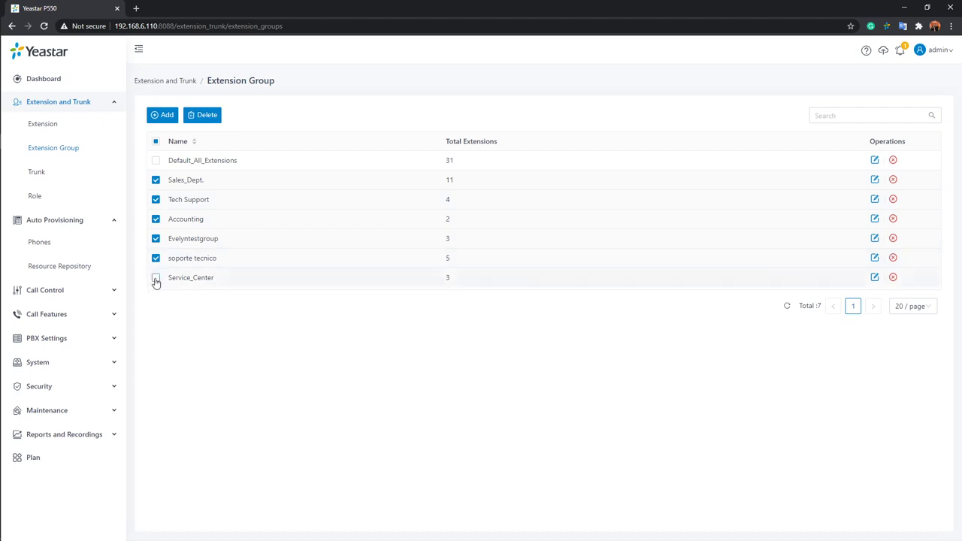
click(156, 278)
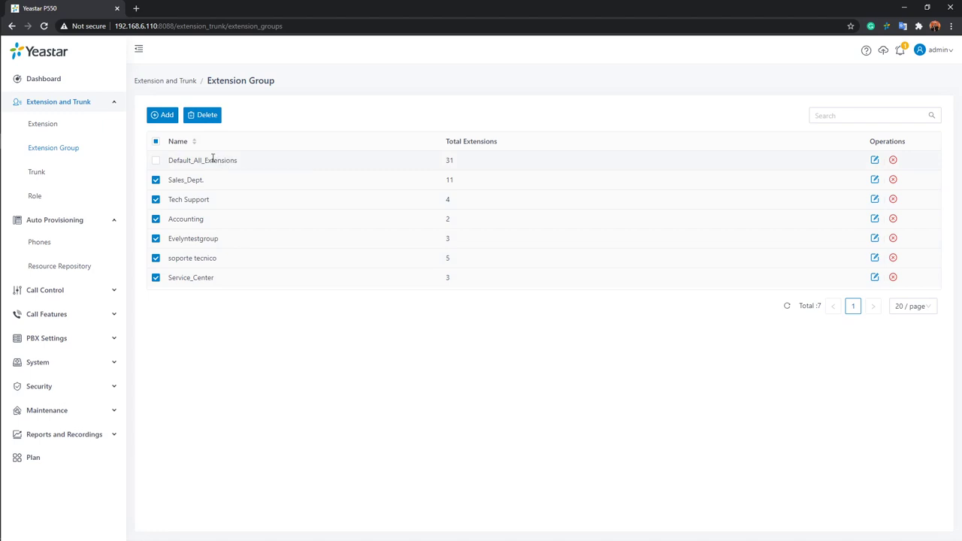
click(162, 117)
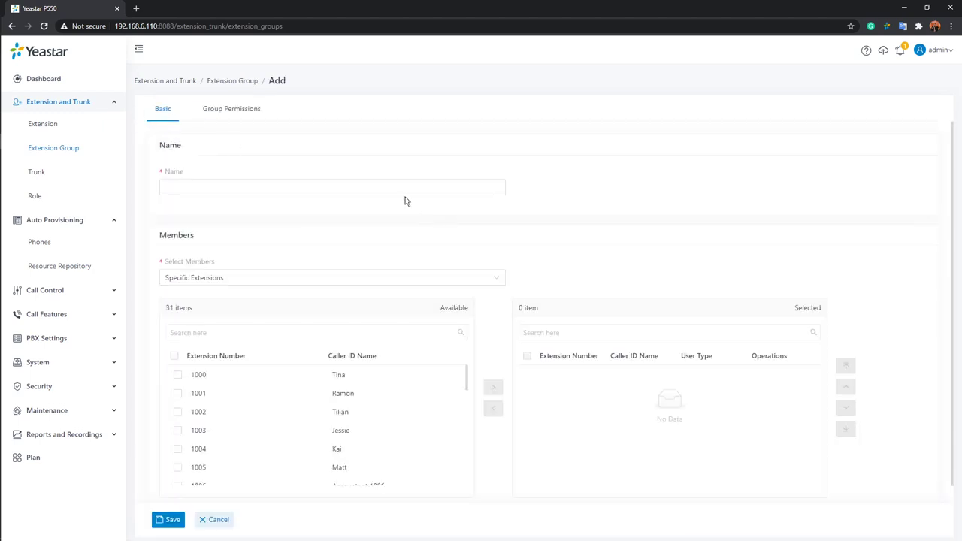
Name the group tech101 with specific members 1001, 1002 and 1003, then view Group Permissions.
click(419, 190)
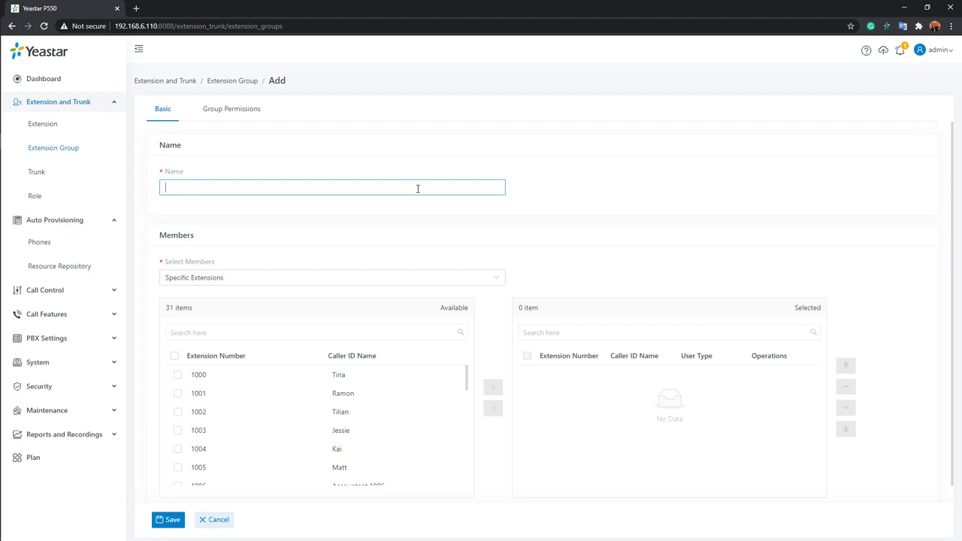
text(tech101)
scroll(363, 260, down, 1)
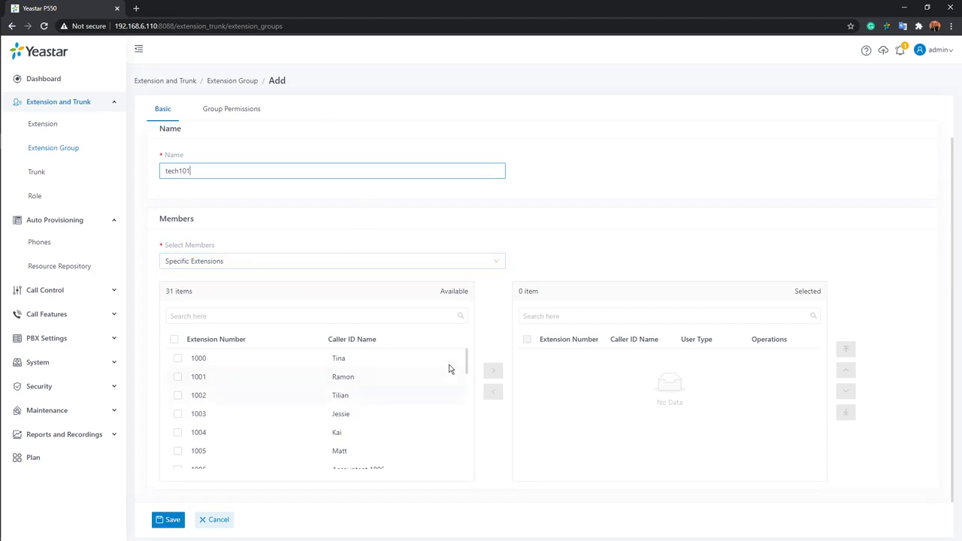
click(481, 263)
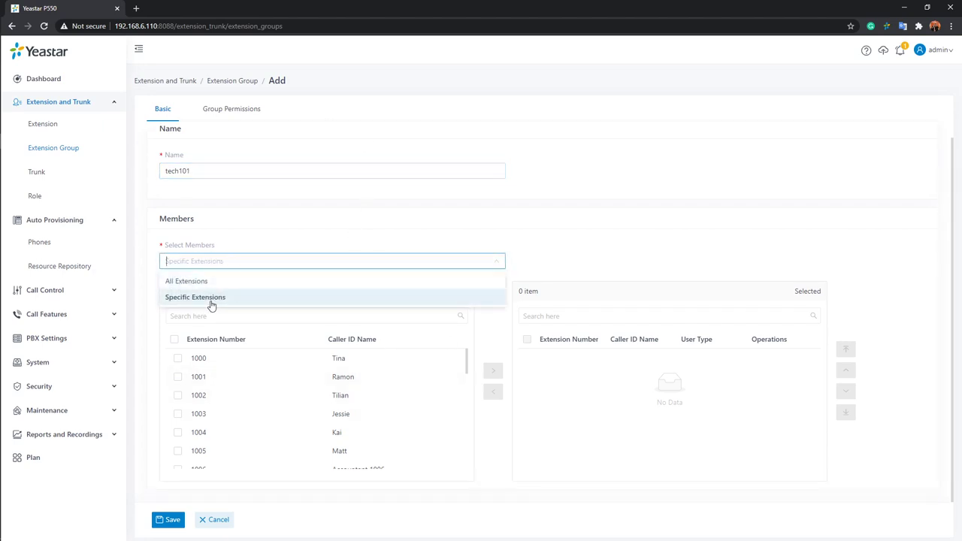
click(212, 301)
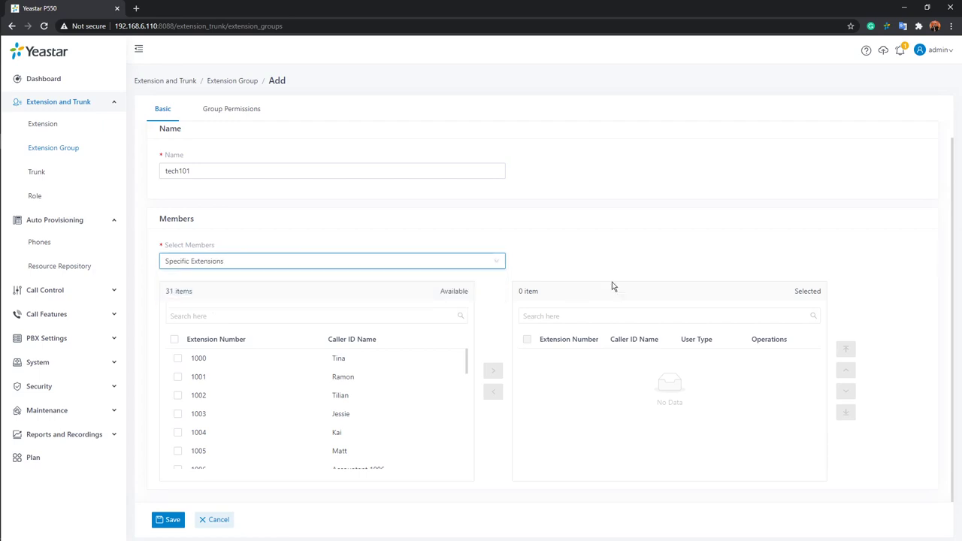
double_click(356, 383)
double_click(354, 383)
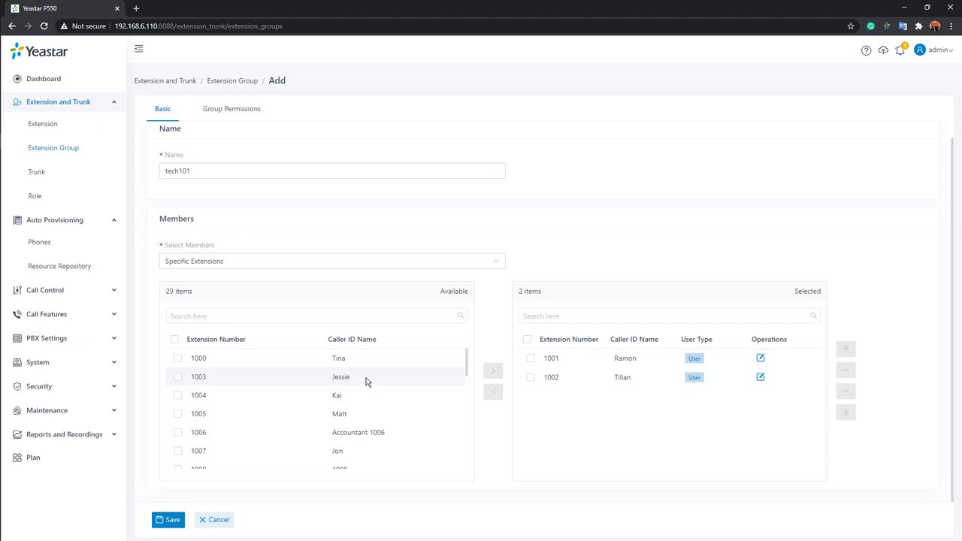
double_click(342, 376)
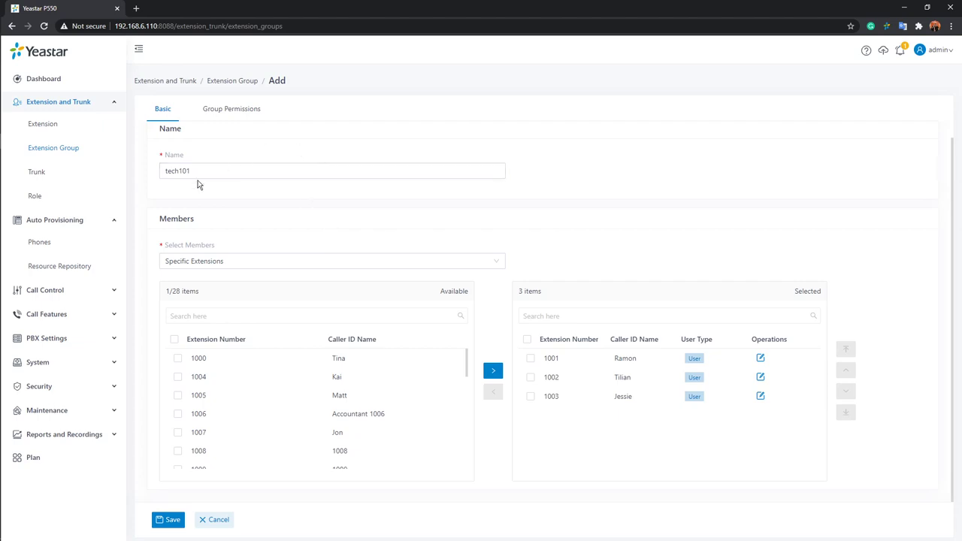
click(213, 114)
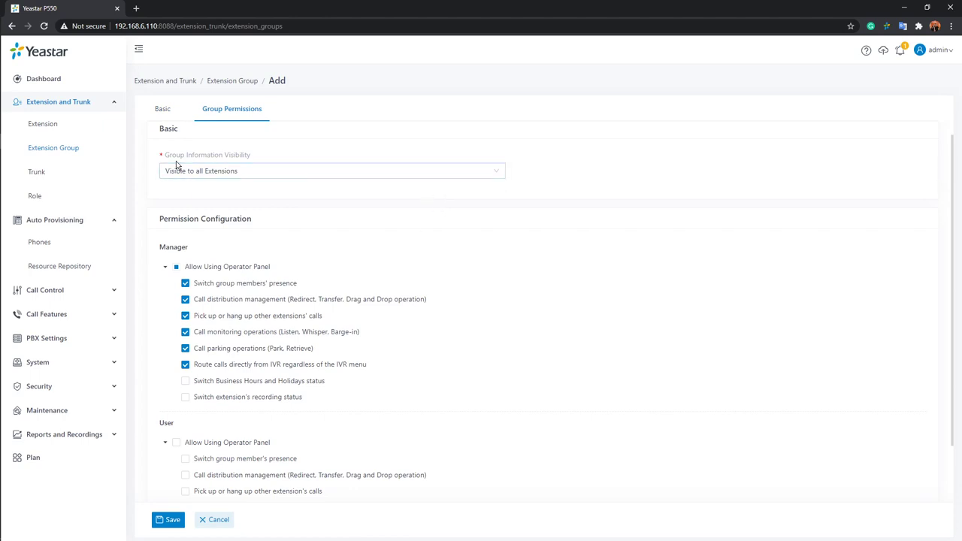
Set Group Information Visibility to Visible to Specific Extensions, choosing no extensions yet.
mouse_move(180, 163)
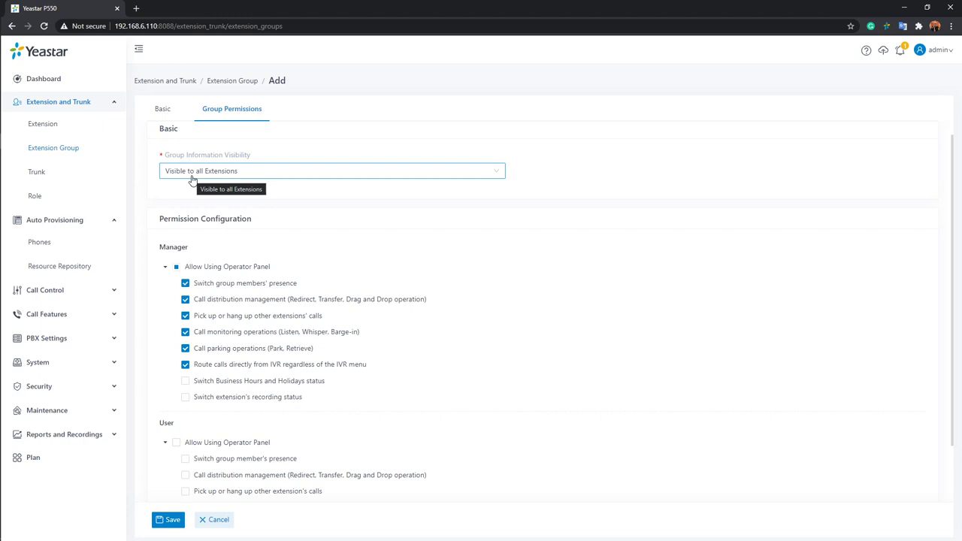
click(493, 178)
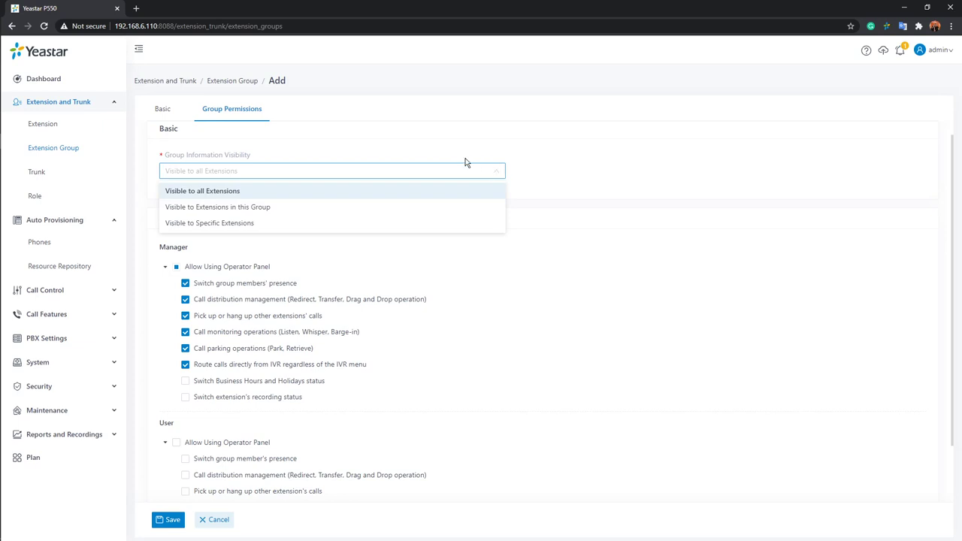
click(203, 208)
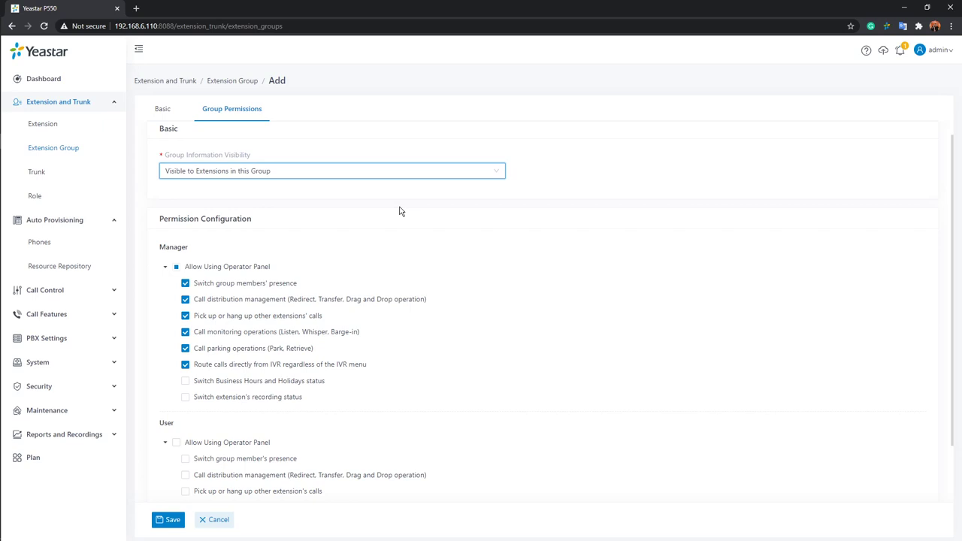
click(490, 172)
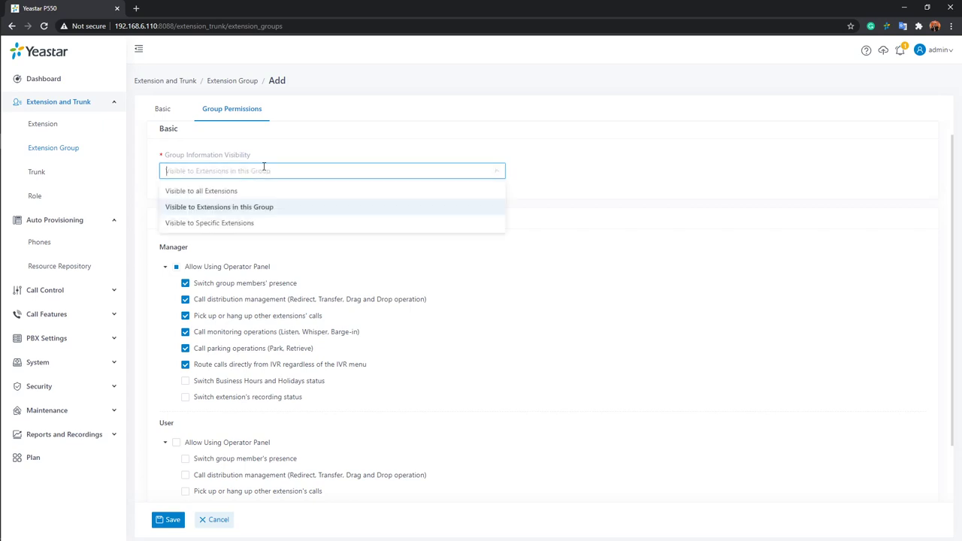
click(220, 225)
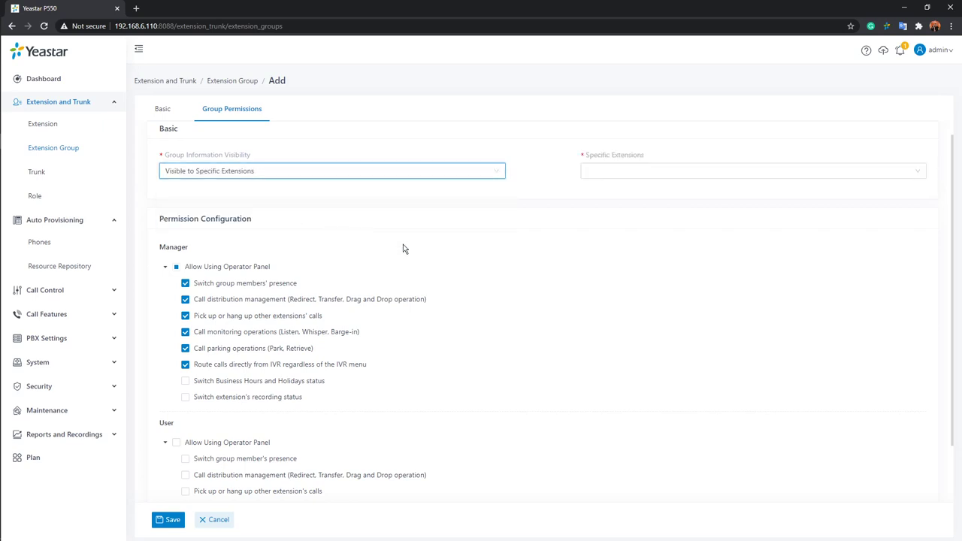
click(693, 172)
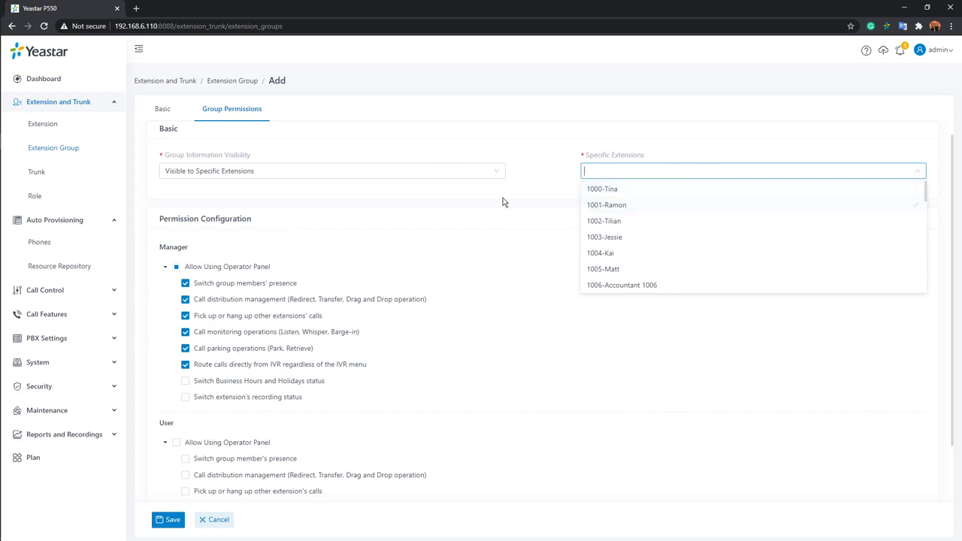
click(523, 194)
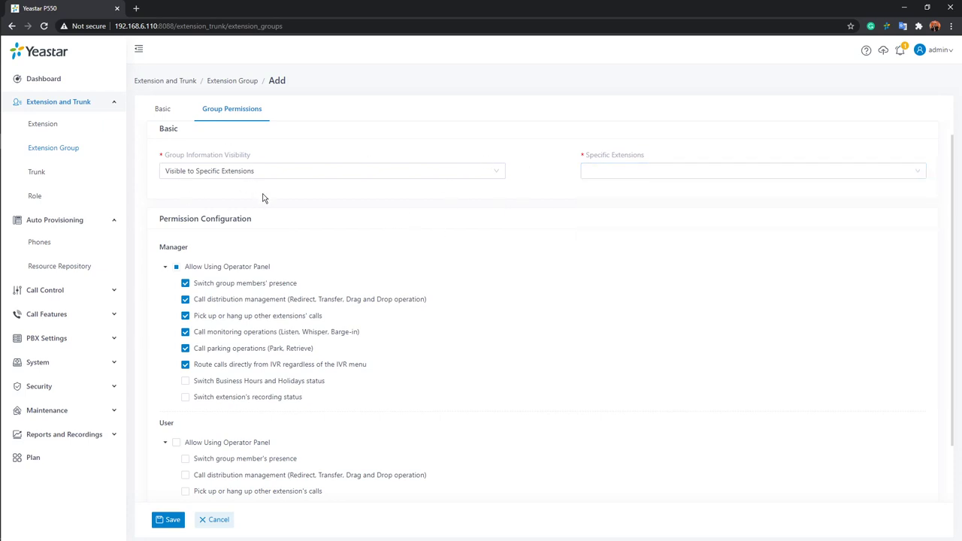
scroll(273, 211, down, 2)
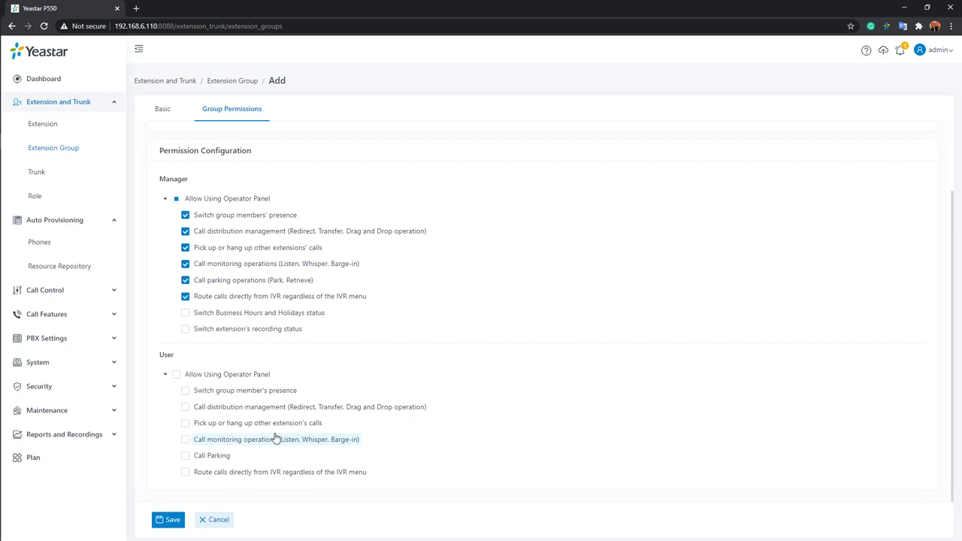
Cancel the unsaved tech101 group to return to the Extension Group list.
click(219, 520)
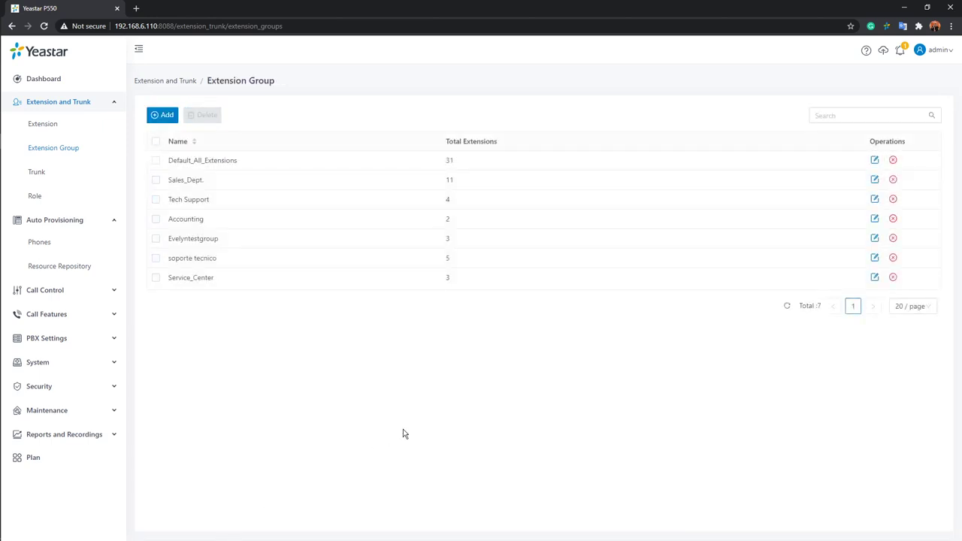